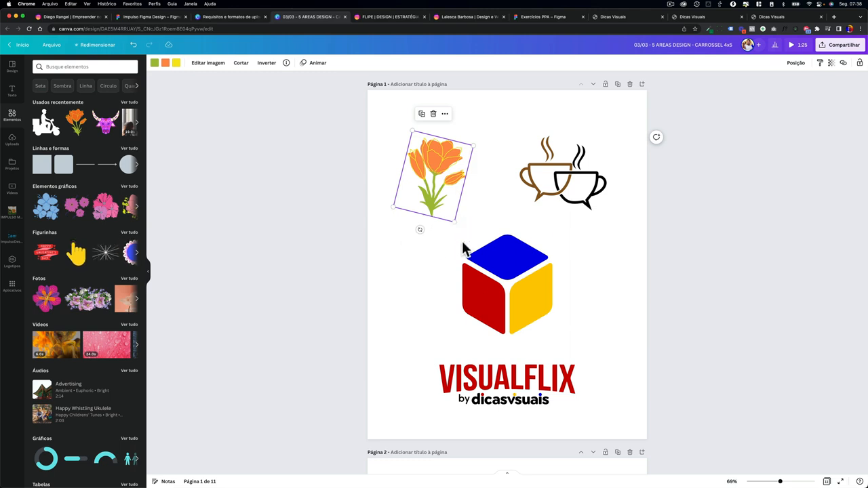
Search the elements library for "flor" and add the outlined flower branch graphic to page 1
click(473, 274)
click(428, 179)
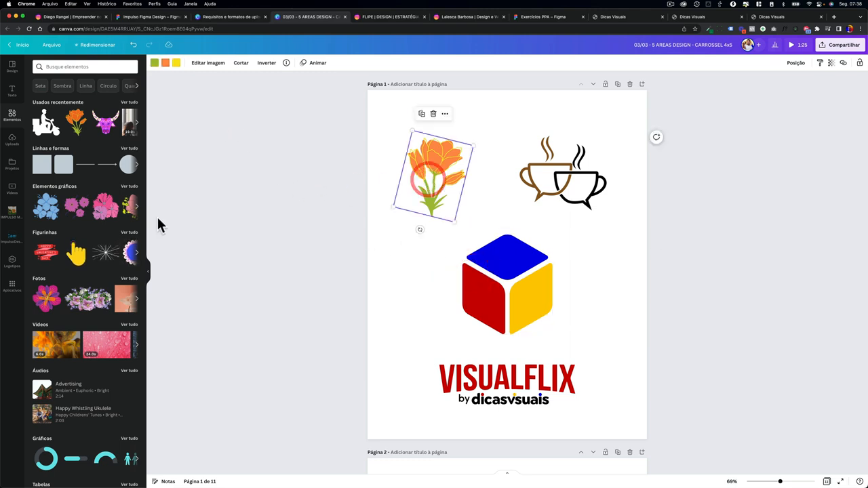
click(68, 66)
text(flow)
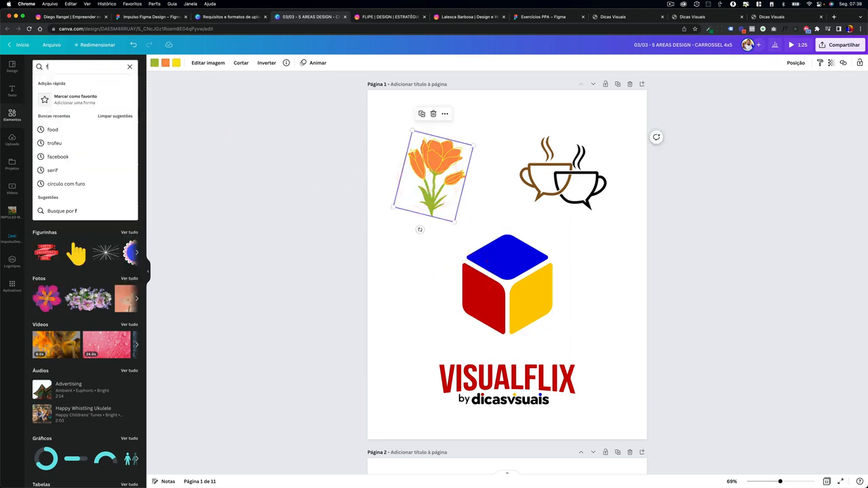
key(Return)
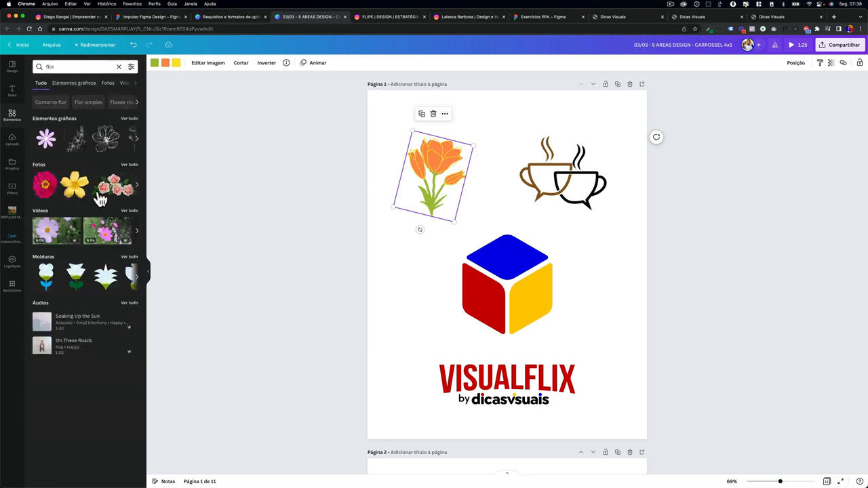
click(86, 136)
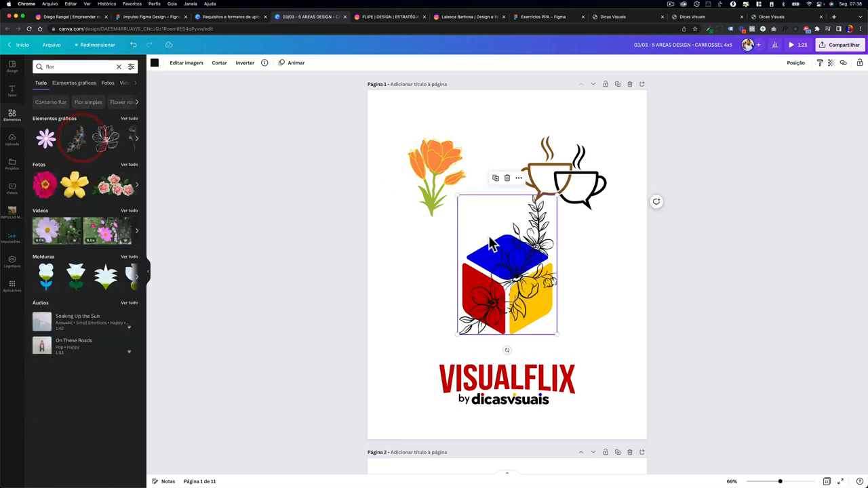
Move the outlined flower branch up beside the tulips and recolour it red
drag(492, 246, 391, 161)
click(155, 62)
click(79, 120)
Shift the tulip graphic slightly left and recolour its orange petals dark brown
click(322, 181)
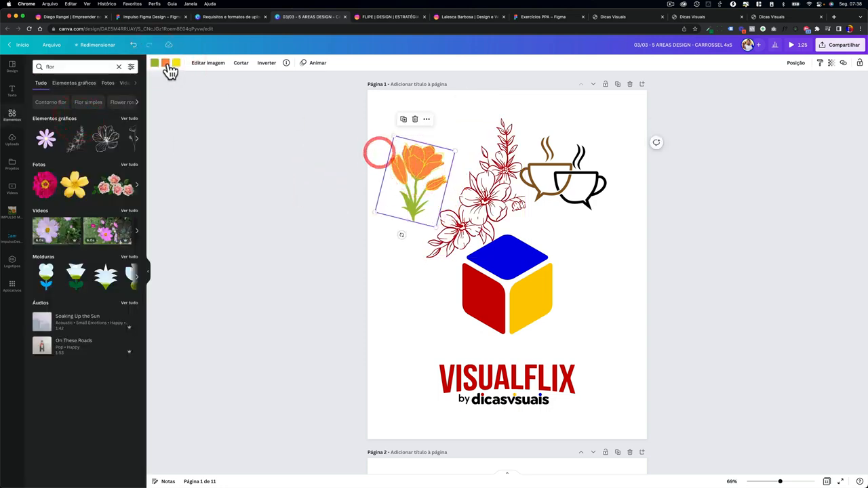
click(166, 63)
click(97, 261)
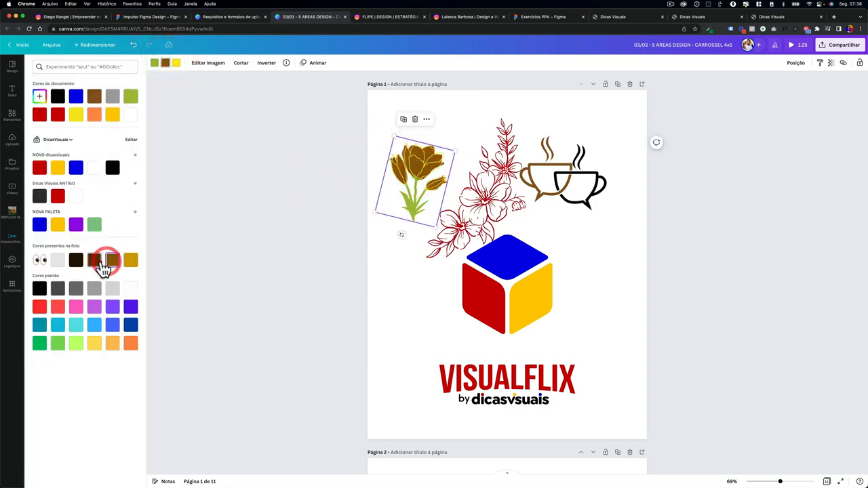
Reposition the red flower branch, coffee cups, cube and VISUALFLIX logo on page 1 to show they are separate elements
click(465, 204)
drag(465, 207, 447, 192)
drag(584, 197, 599, 210)
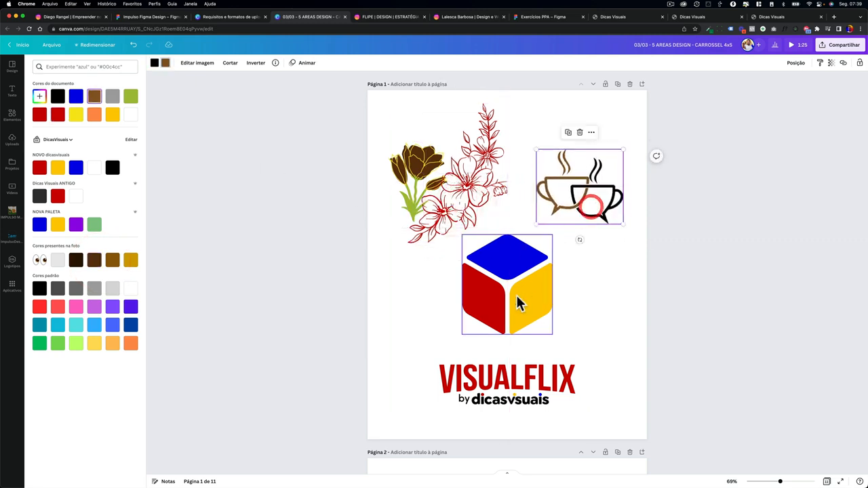
drag(519, 300, 518, 304)
drag(481, 391, 483, 380)
Try recolouring the VISUALFLIX lettering yellow and undo the colour change
click(163, 65)
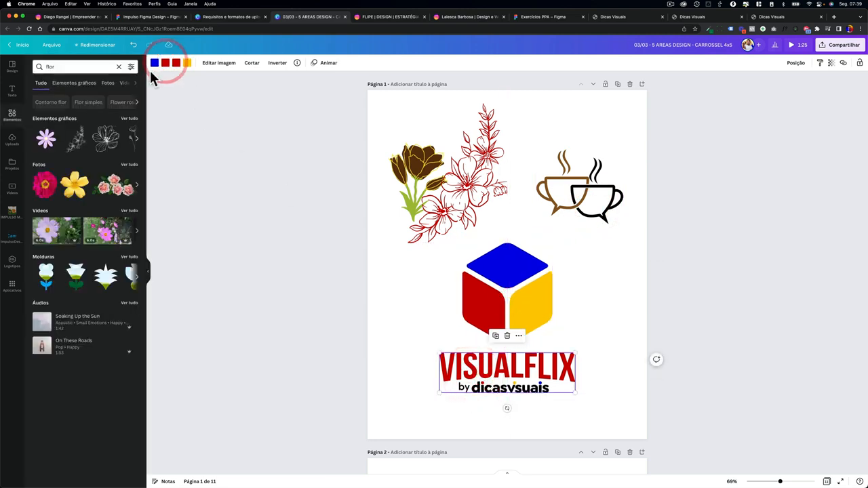
click(165, 65)
click(94, 115)
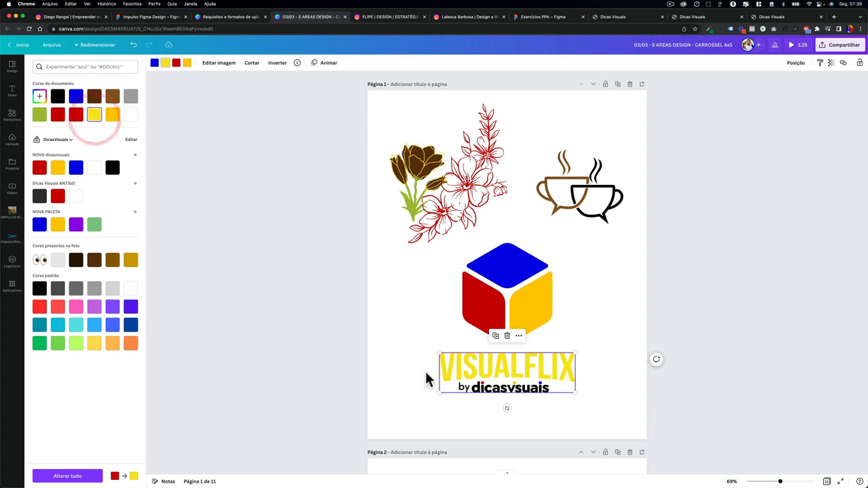
key(super+z)
Shrink the VISUALFLIX logo and centre it below the cube
drag(439, 392, 390, 416)
drag(415, 348, 447, 367)
Try resizing the cube from its corner and look at the animation options for it
click(475, 306)
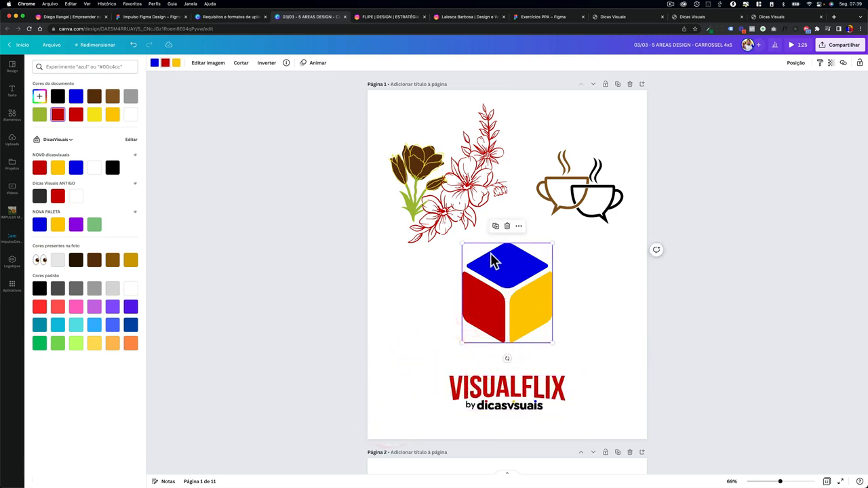
mouse_move(462, 245)
mouse_down()
mouse_move(348, 172)
mouse_move(451, 257)
mouse_up()
click(316, 63)
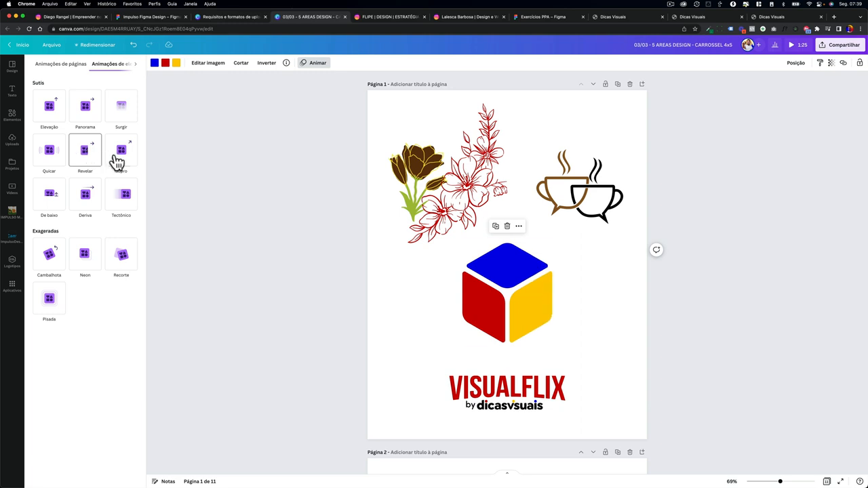
click(358, 289)
click(506, 295)
On page 2, try ungrouping the red cover artwork and moving its cube-shaped piece separately
scroll(491, 308, down, 1)
scroll(489, 302, down, 8)
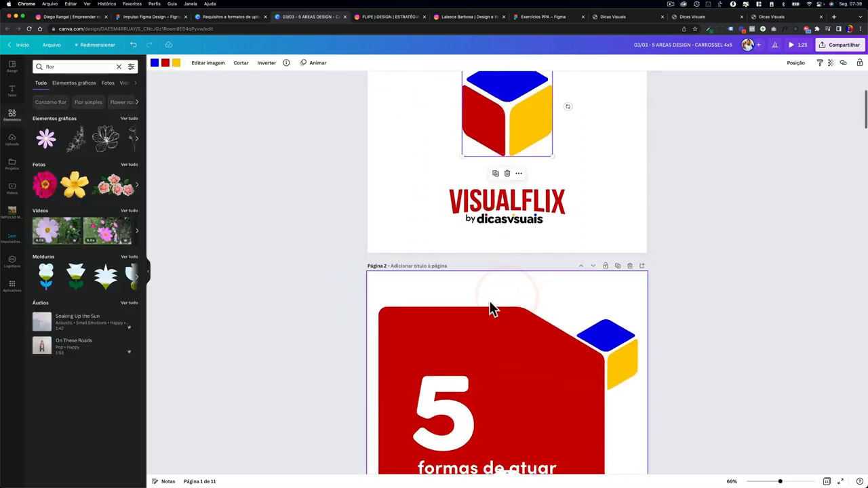
click(557, 229)
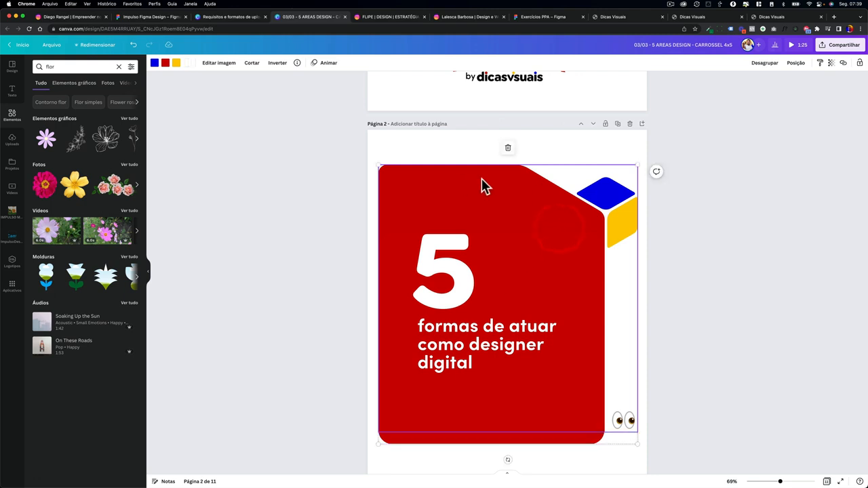
click(546, 220)
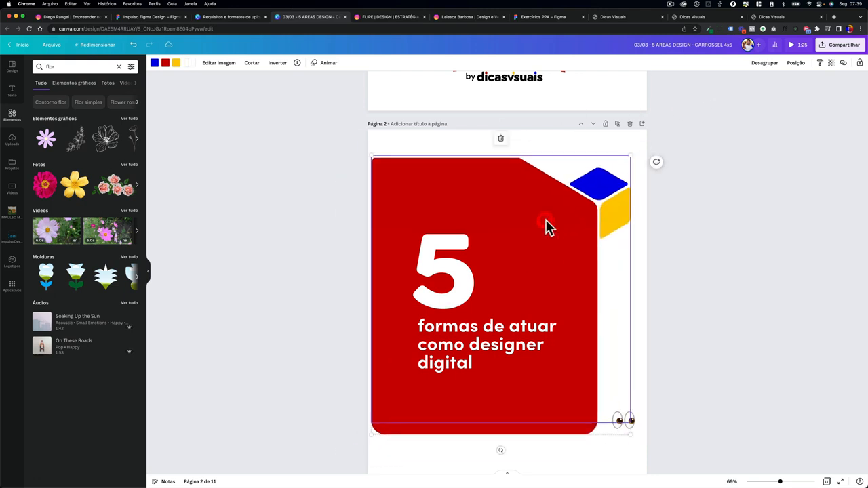
click(766, 67)
click(539, 143)
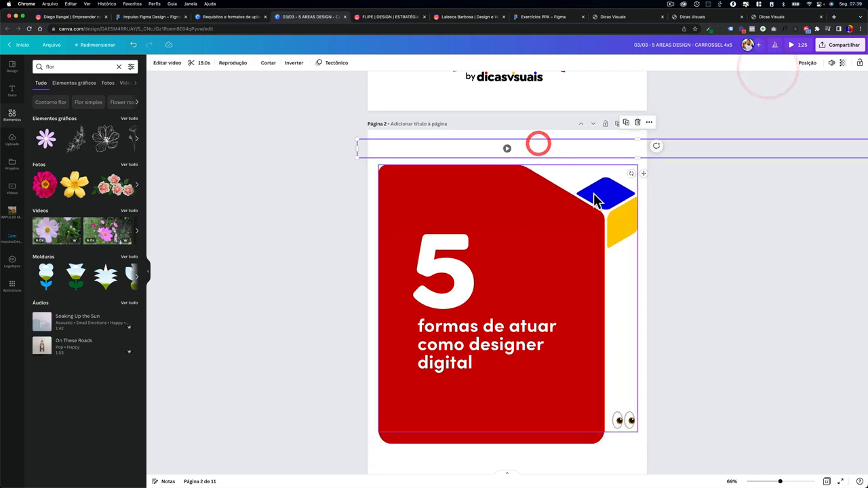
mouse_move(600, 196)
mouse_down()
mouse_move(615, 190)
mouse_move(576, 160)
mouse_move(603, 186)
mouse_up()
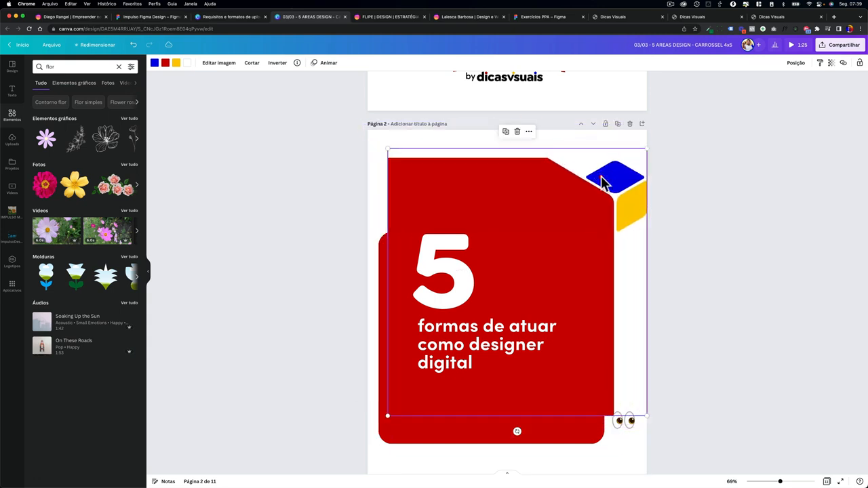
click(422, 439)
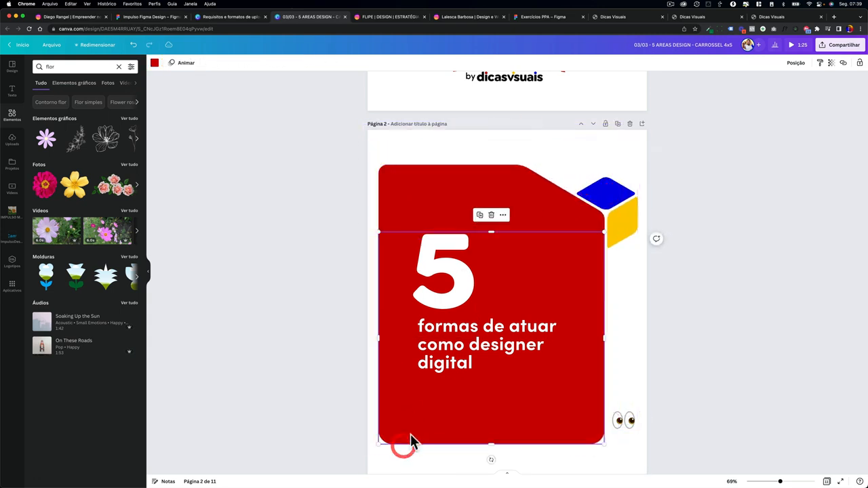
Return to page 1 and enlarge the cube graphic slightly from its corner
scroll(542, 206, up, 5)
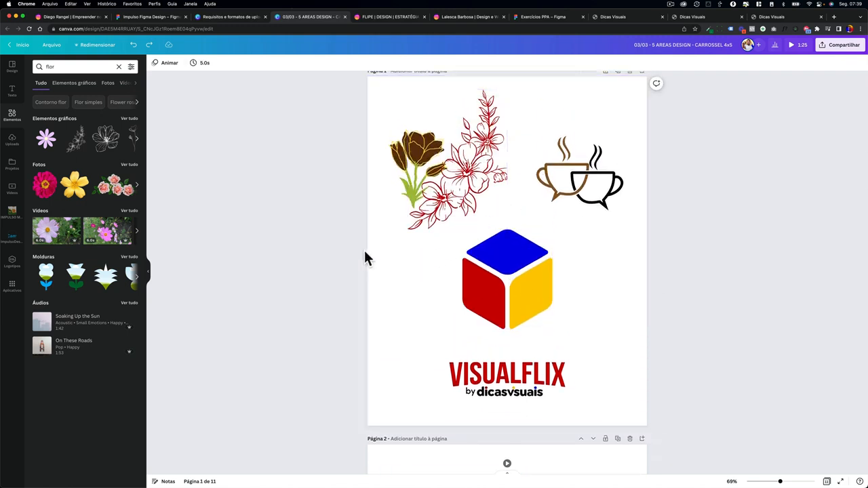
scroll(364, 249, up, 1)
click(327, 248)
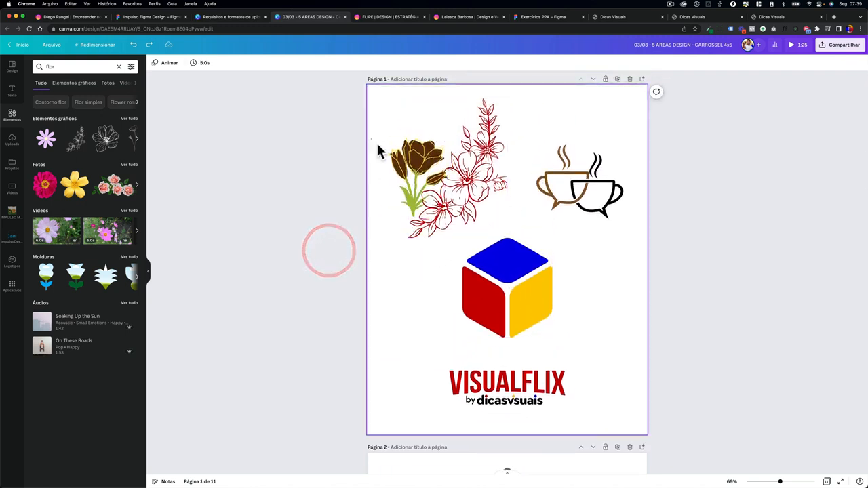
drag(378, 144, 466, 204)
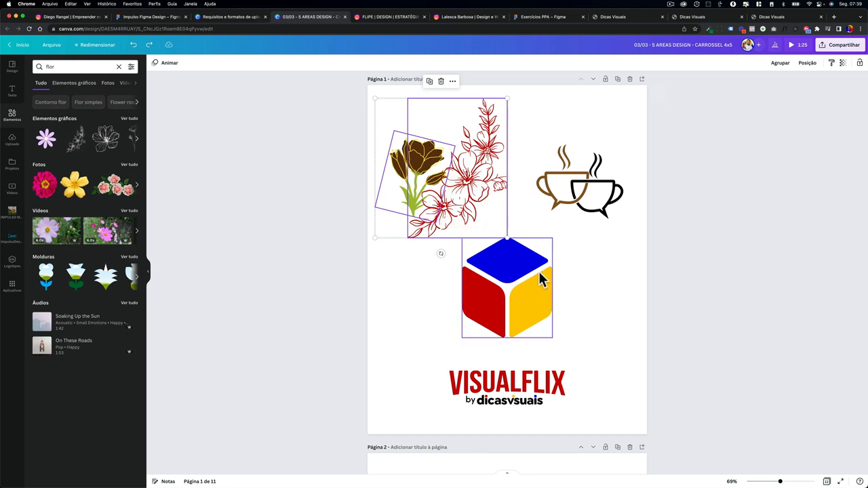
click(518, 296)
mouse_move(547, 237)
mouse_down()
mouse_move(591, 210)
mouse_move(558, 228)
mouse_up()
click(312, 150)
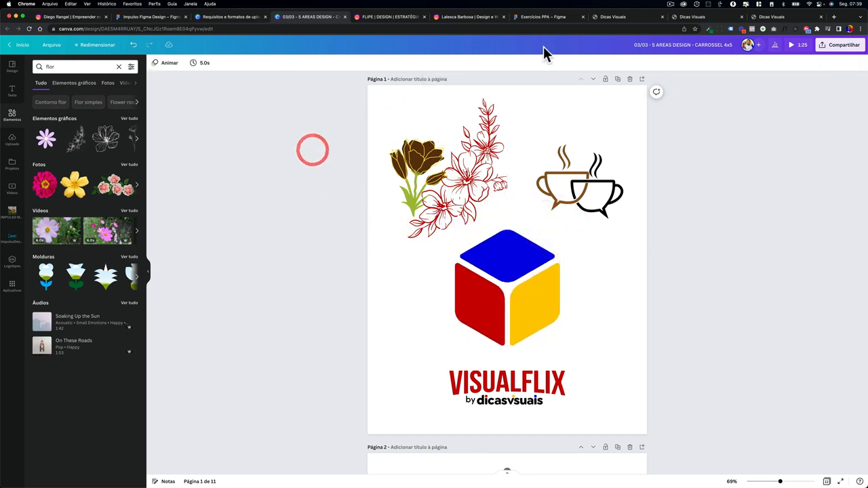
Switch to the Dicas Visuais course page, and view the flipeagencia profile on Instagram
click(623, 18)
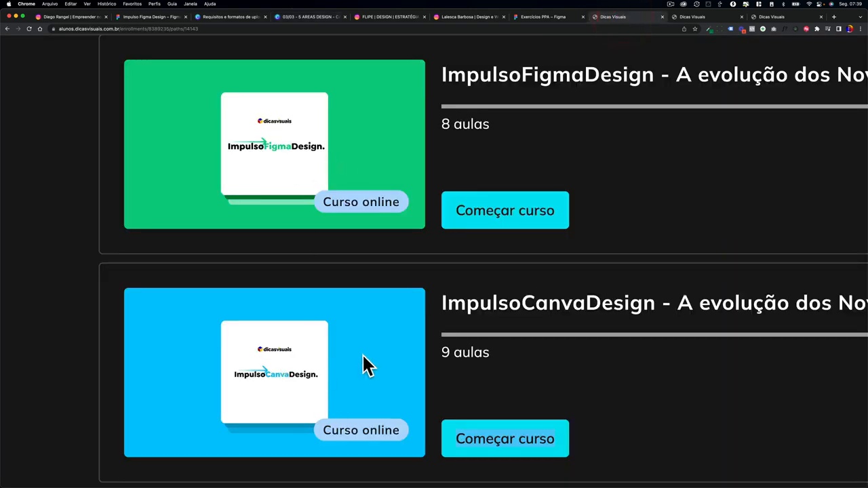
click(380, 19)
scroll(309, 209, down, 2)
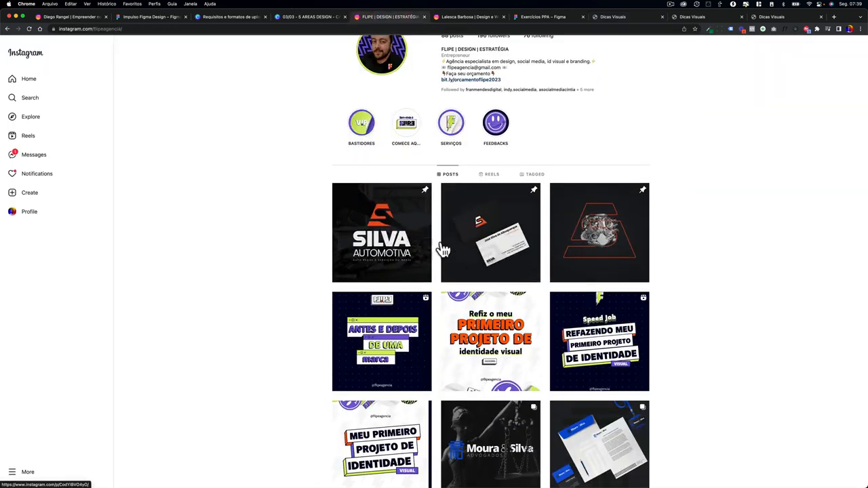
scroll(478, 264, down, 1)
scroll(415, 112, up, 1)
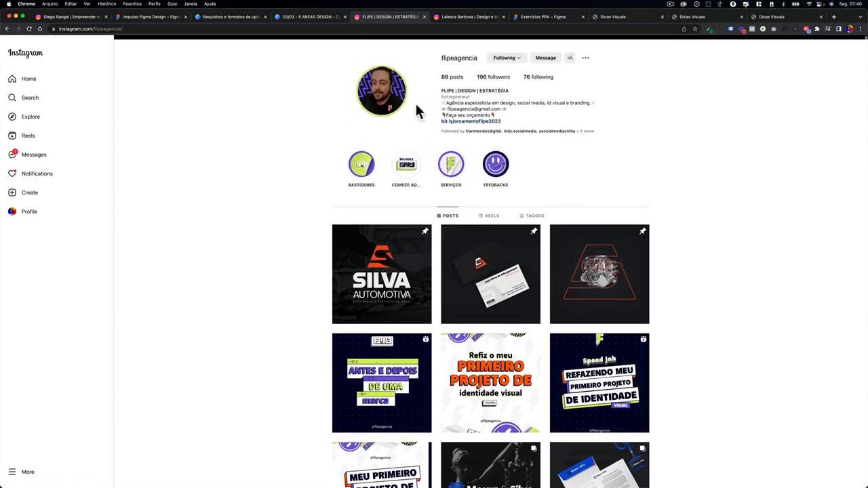
scroll(447, 224, down, 1)
View the car engine video post and both images of the Silva Automotiva post
click(396, 333)
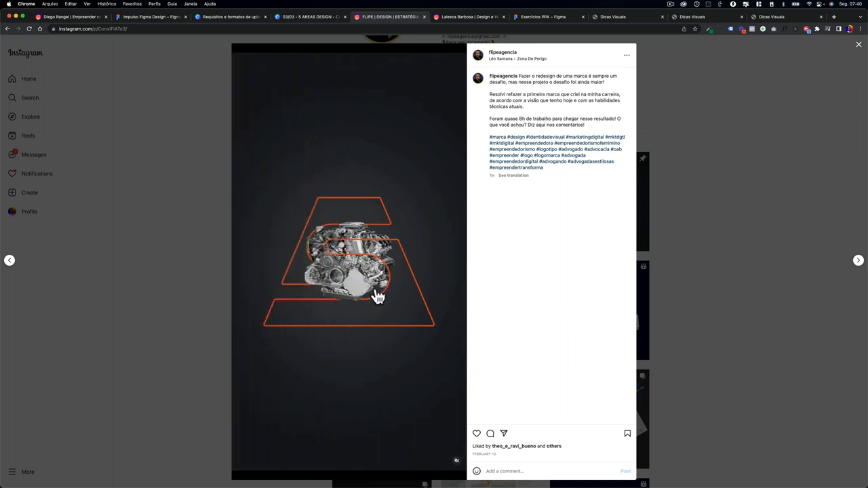
click(198, 301)
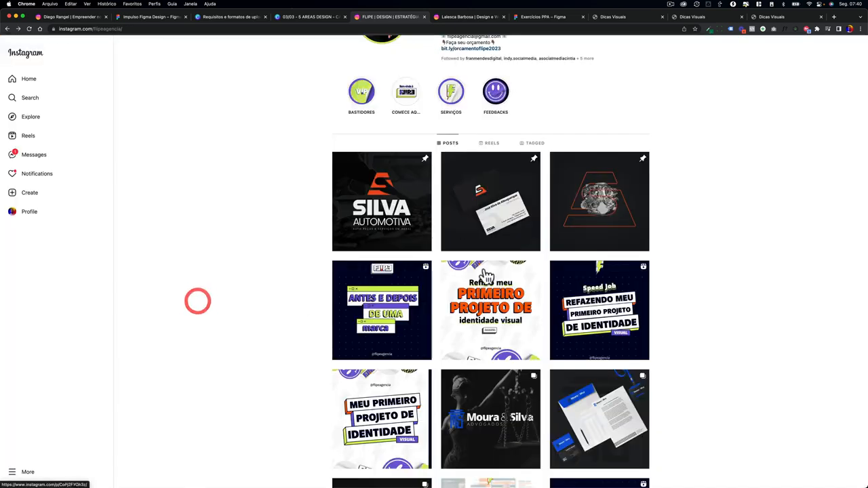
click(414, 230)
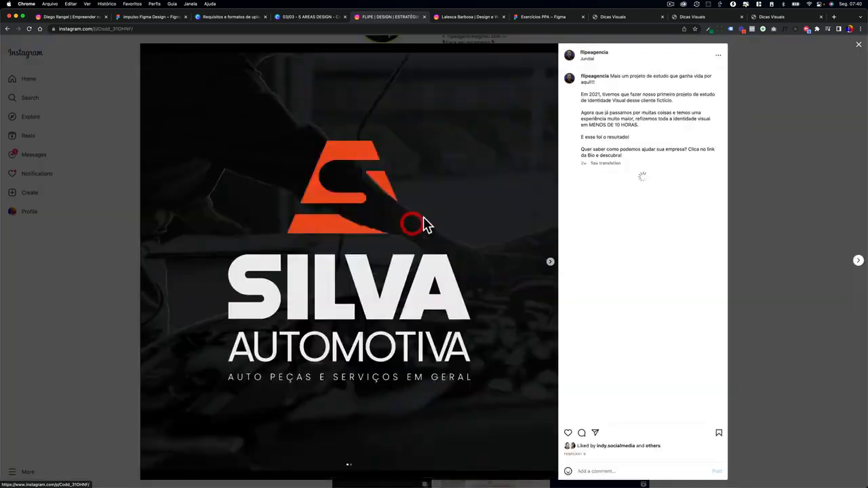
click(549, 263)
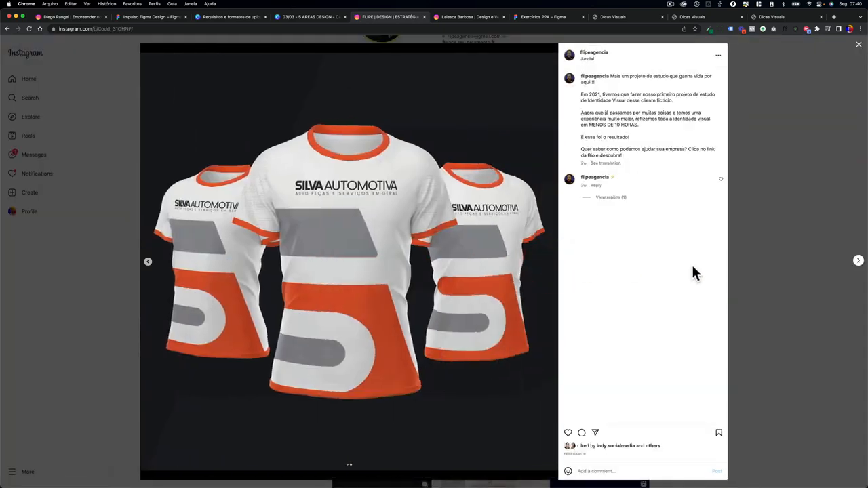
click(793, 270)
Browse the older posts in the flipeagencia profile grid and return to the profile header
scroll(655, 282, down, 10)
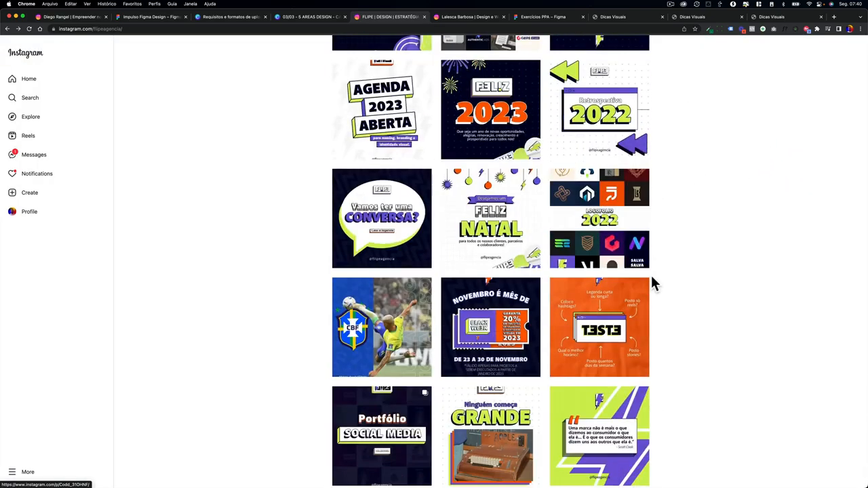
scroll(653, 284, down, 5)
scroll(654, 284, down, 2)
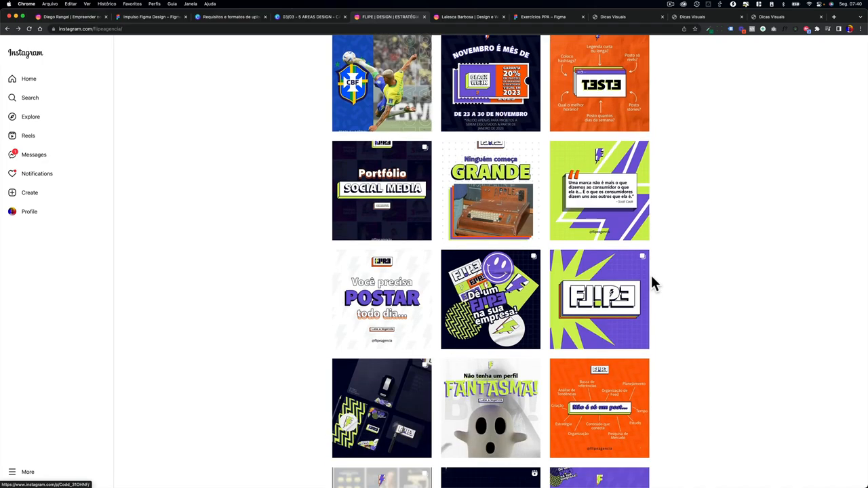
scroll(652, 283, down, 5)
scroll(651, 283, up, 20)
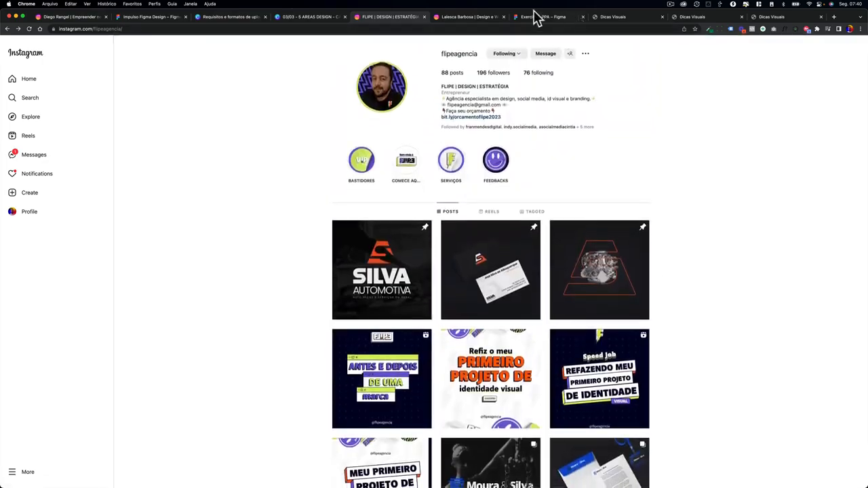
Switch to the Moura & Silva Advogados identity post and view its carousel images through to the letterhead mockup
click(478, 17)
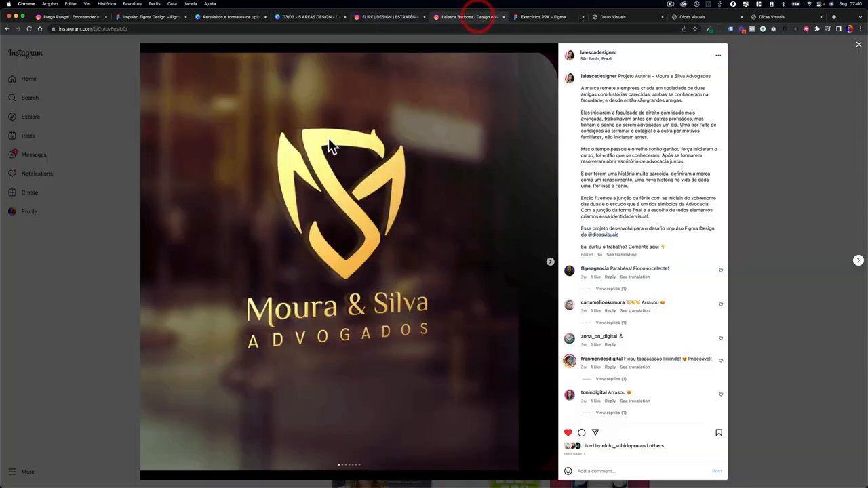
click(551, 264)
click(551, 264)
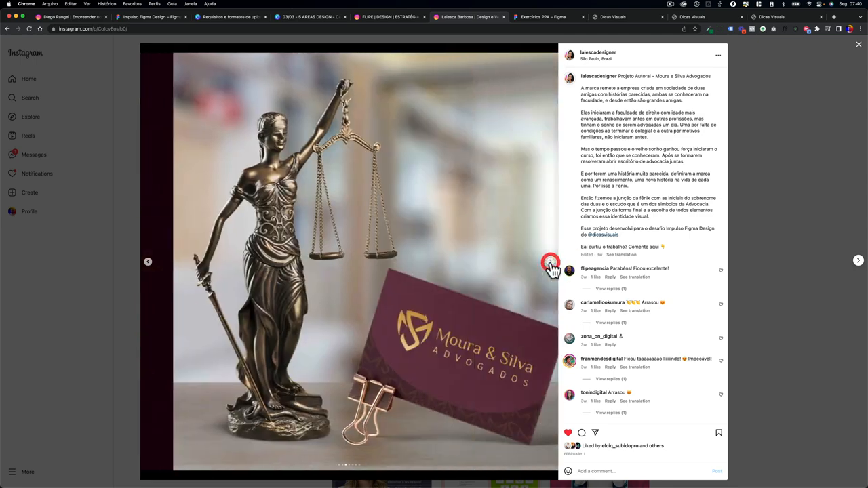
click(551, 264)
click(551, 264)
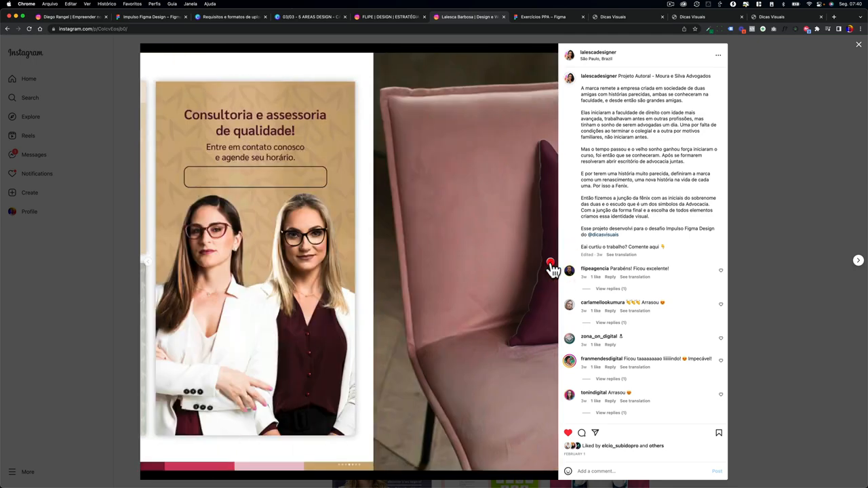
click(551, 263)
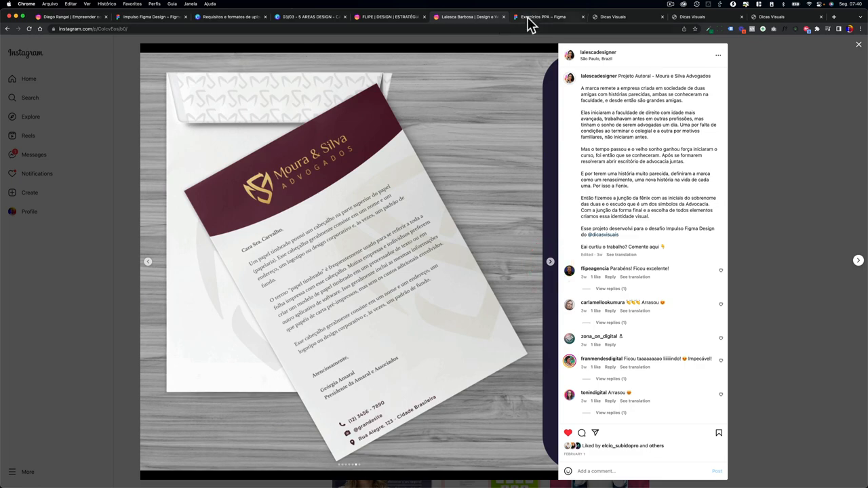
Switch to the Exercícios PPA Figma file and examine the Moura & Silva logo versions, patterns, post models and mockups
click(528, 17)
scroll(372, 241, up, 5)
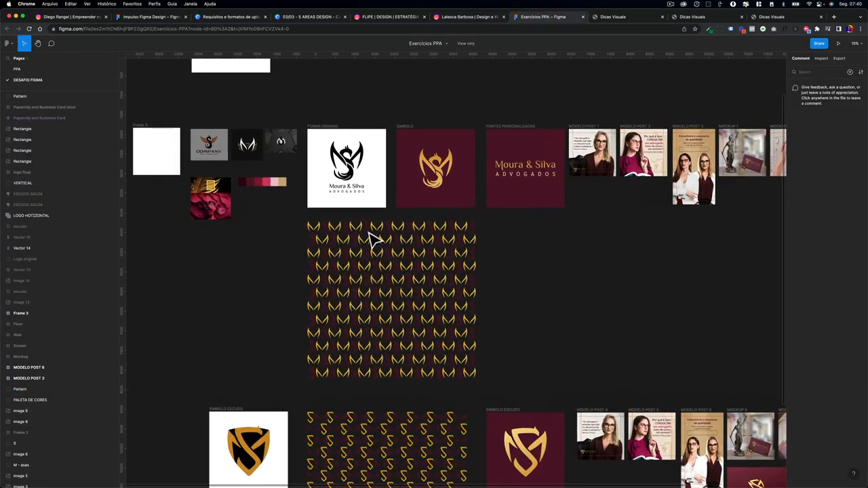
scroll(498, 226, right, 3)
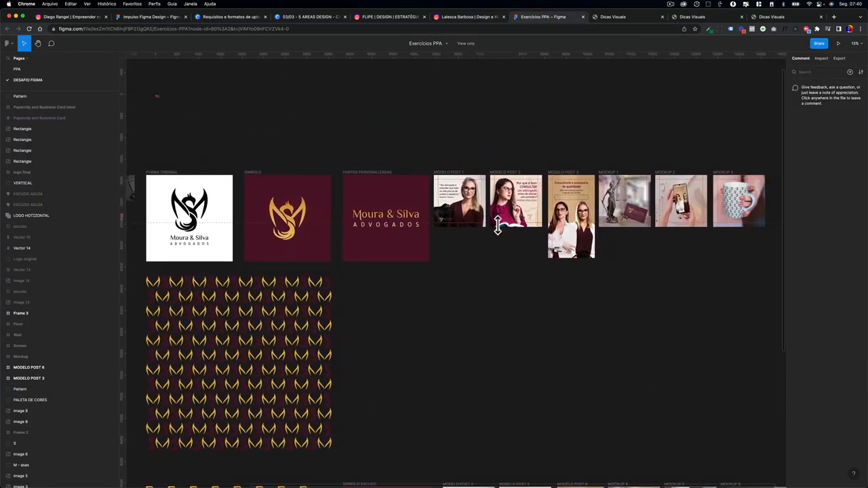
scroll(500, 228, down, 5)
scroll(505, 234, right, 3)
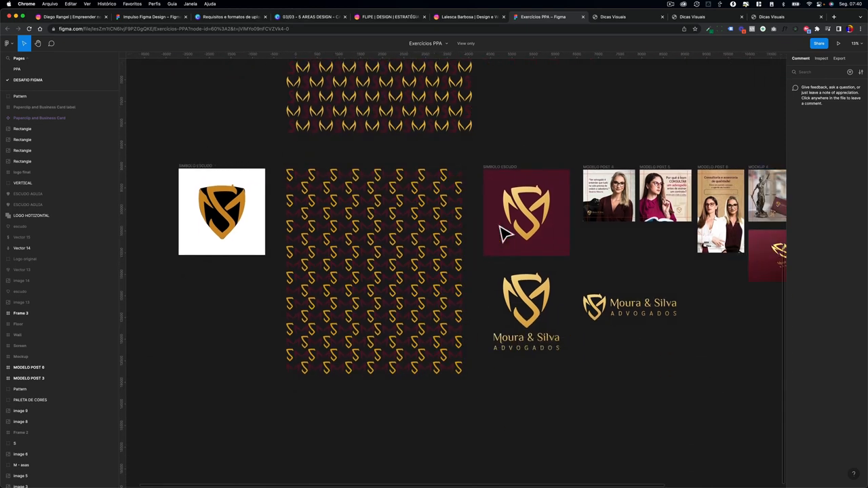
scroll(500, 232, up, 2)
scroll(503, 233, right, 10)
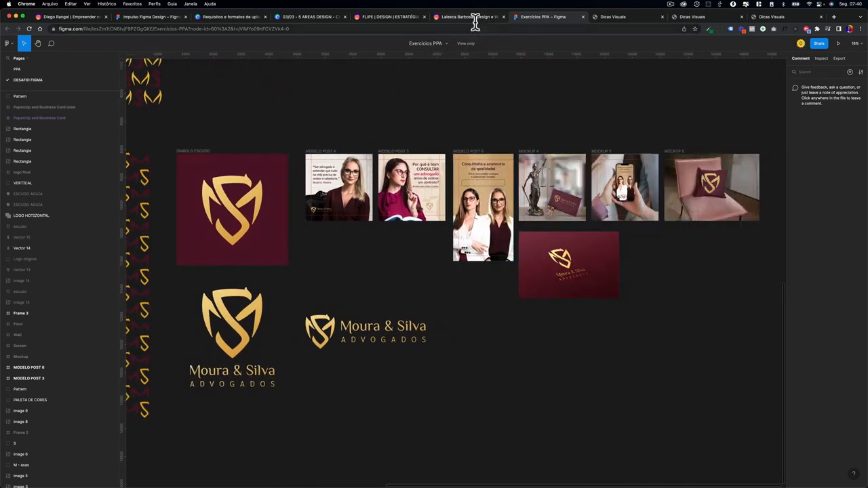
Return to the Moura & Silva Advogados Instagram post, view its final carousel image, and close the post
click(474, 17)
click(552, 264)
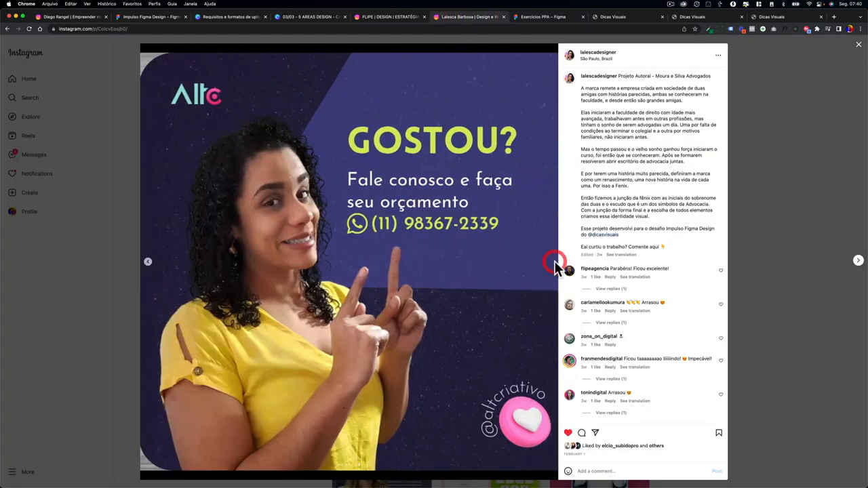
click(753, 215)
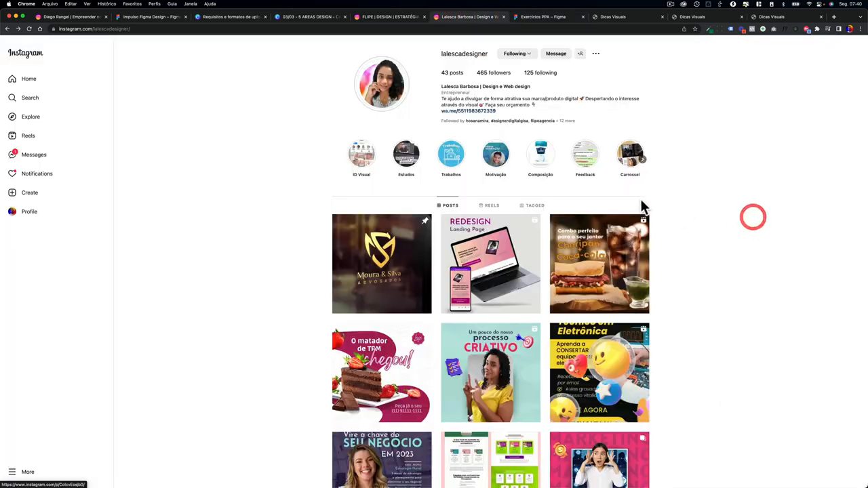
Switch to the Dicas Visuais course list and highlight the ImpulsoFigmaDesign and ImpulsoCanvaDesign course titles
click(641, 20)
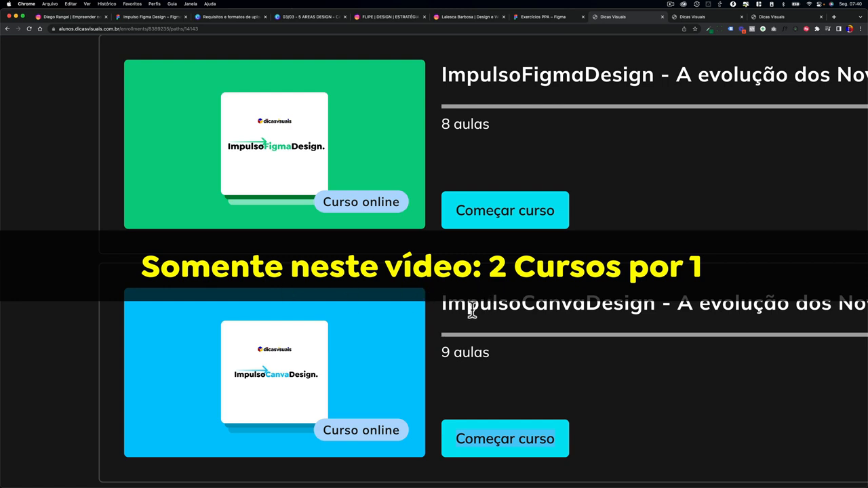
drag(492, 76, 558, 74)
mouse_move(494, 303)
mouse_down()
mouse_move(656, 297)
mouse_move(486, 312)
mouse_up()
click(656, 302)
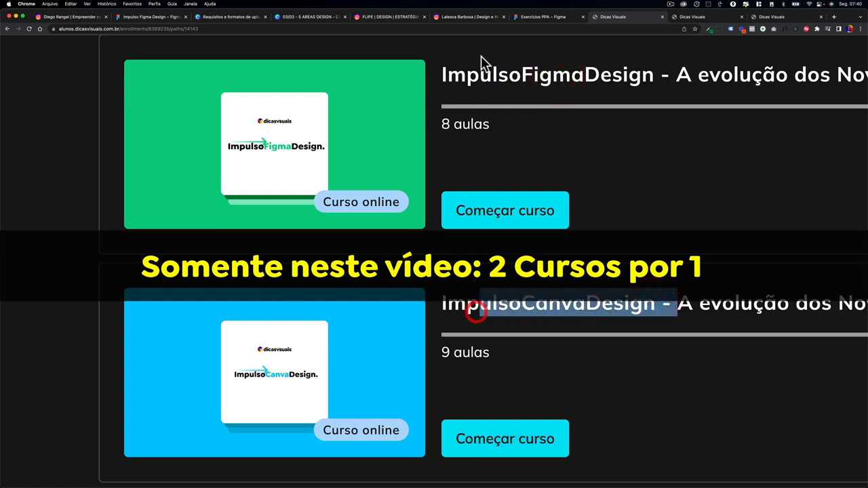
drag(484, 68, 655, 80)
click(654, 81)
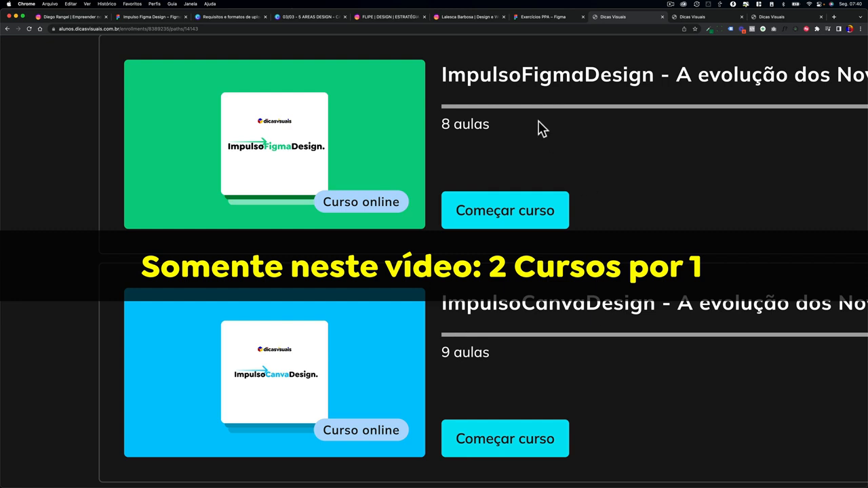
Examine the lesson list of the ImpulsoCanvaDesign course and the lesson list of the ImpulsoFigmaDesign course
click(767, 19)
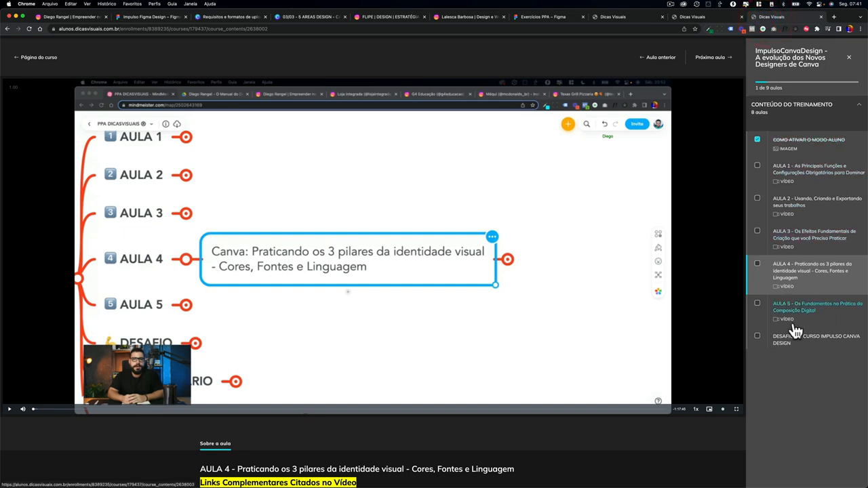
scroll(793, 332, up, 2)
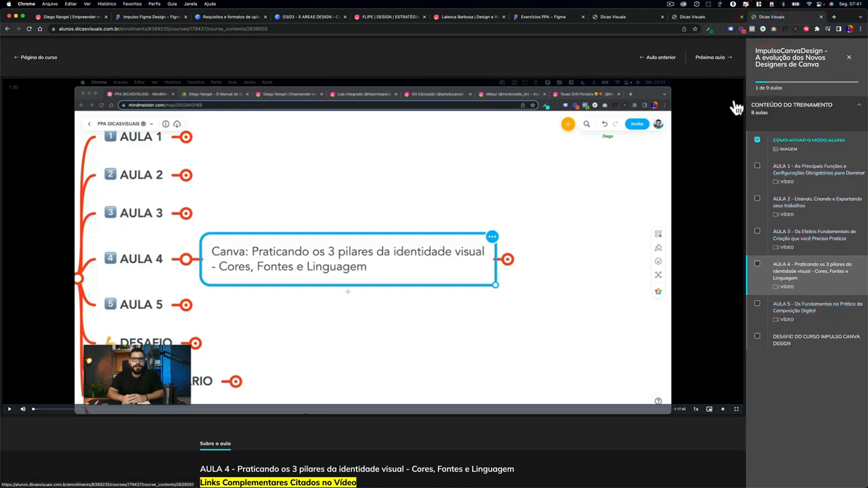
click(694, 19)
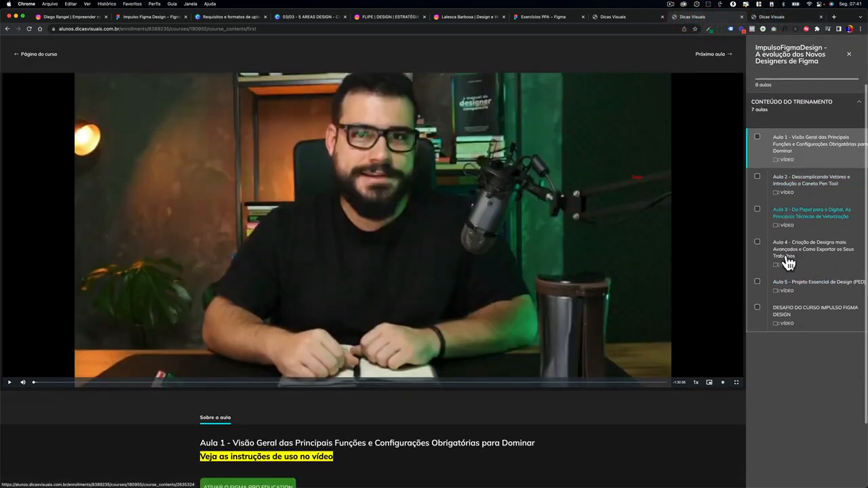
scroll(780, 258, up, 1)
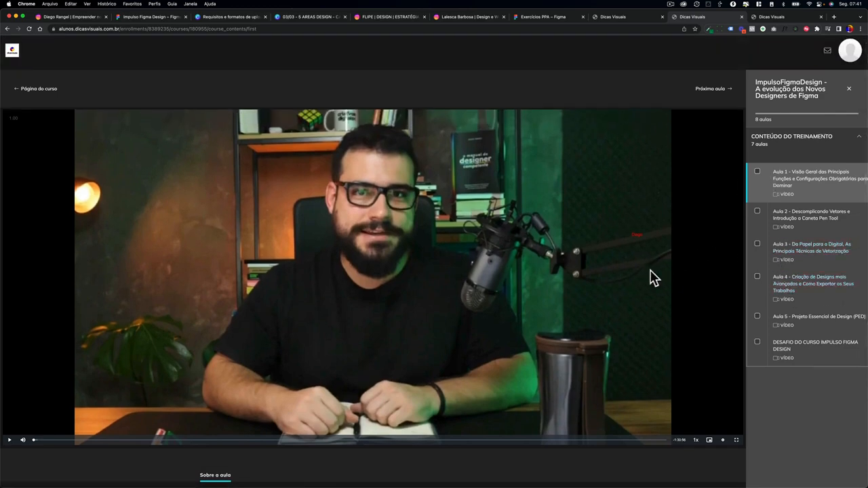
scroll(651, 278, down, 4)
scroll(407, 257, up, 4)
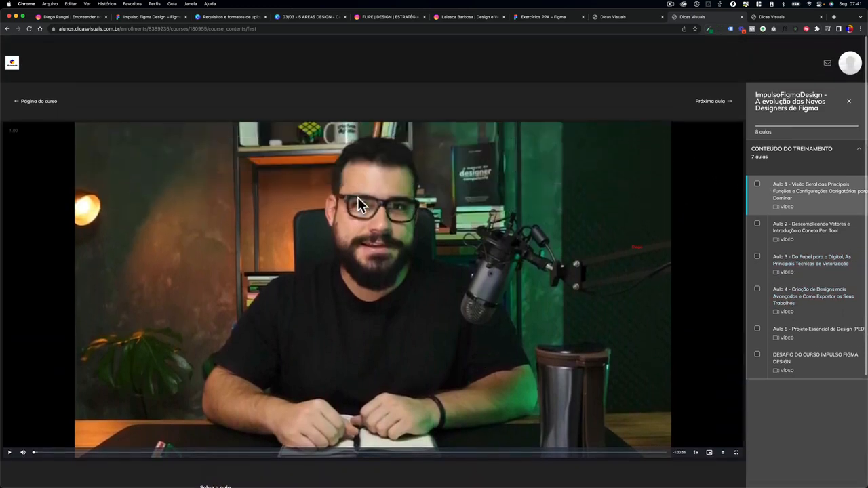
Examine the Ativar o Figma Pro Education link beneath the Aula 1 video and return to the page header
scroll(383, 212, down, 3)
ctrl+scroll(236, 405, up, 5)
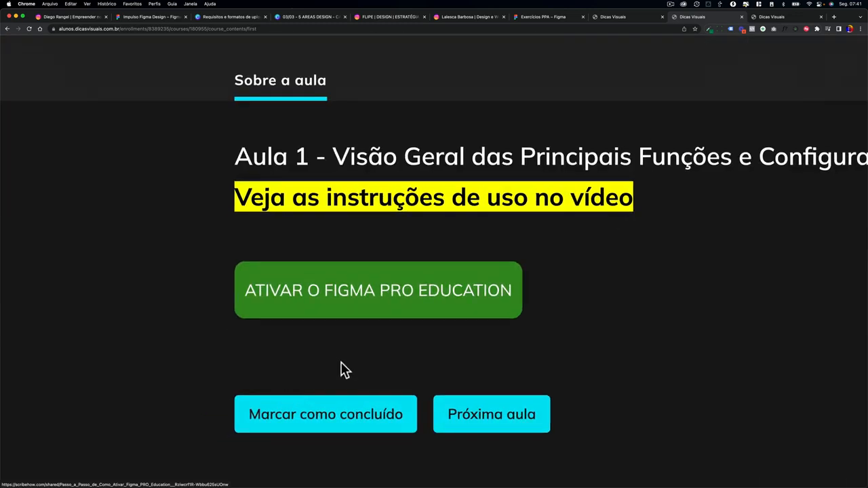
ctrl+scroll(438, 307, down, 5)
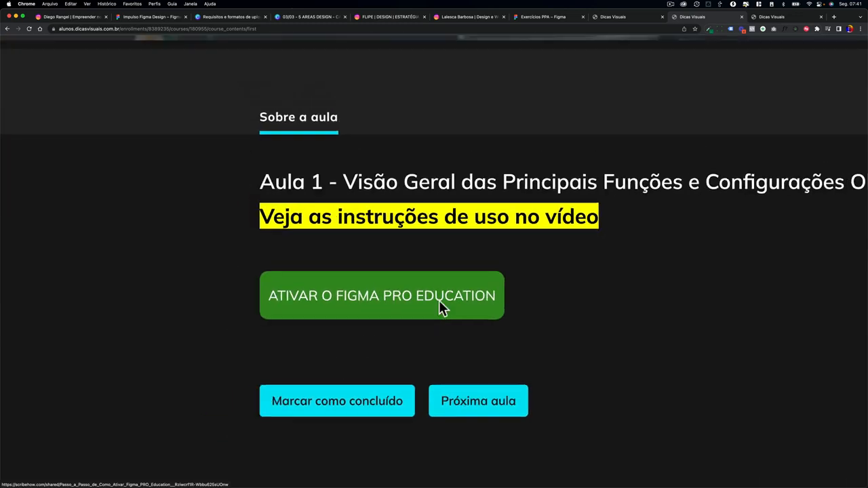
scroll(403, 316, up, 5)
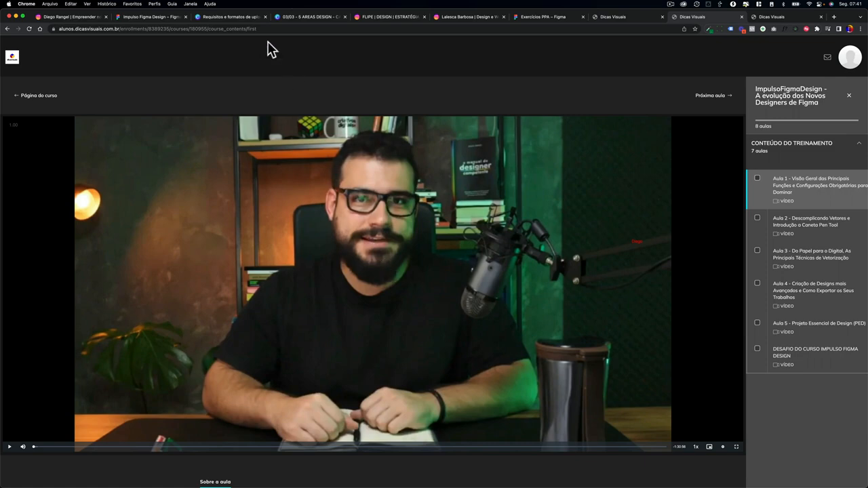
Switch to the Canva carousel design and delete both flower graphics from page 1
click(303, 20)
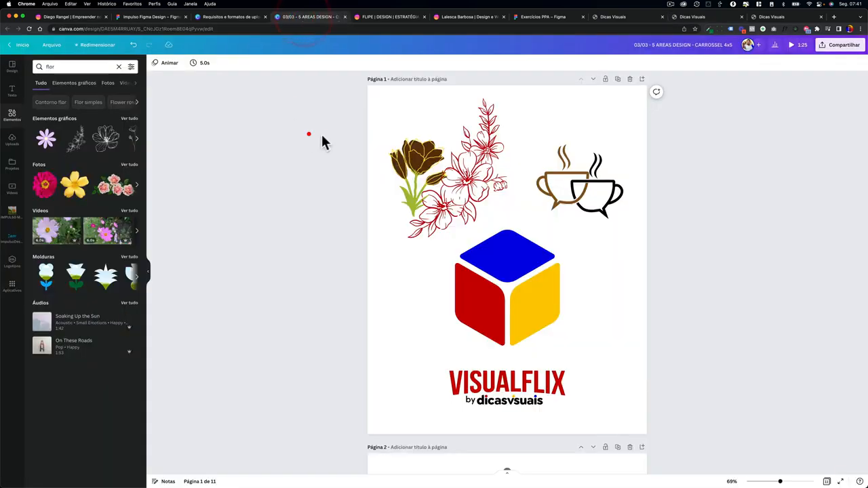
click(450, 150)
key(BackSpace)
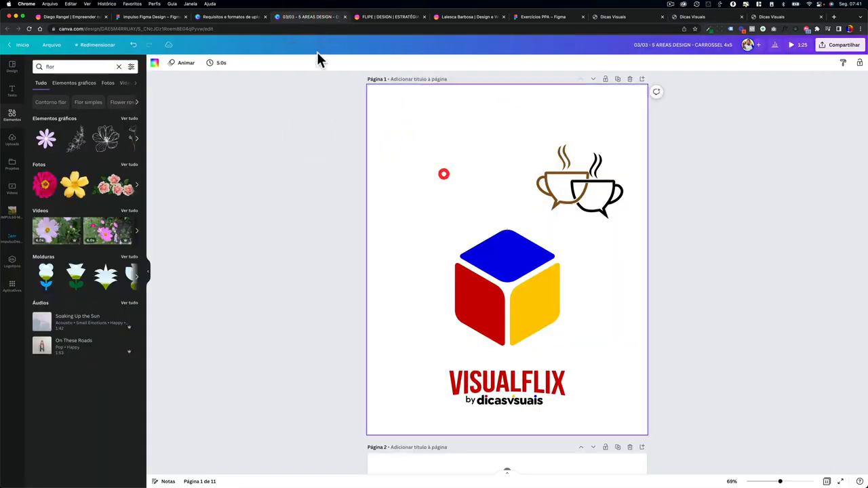
click(306, 91)
Reposition the cube, the Visualflix logo and the coffee cups on page 1, moving the cube up toward the empty flower area
click(458, 205)
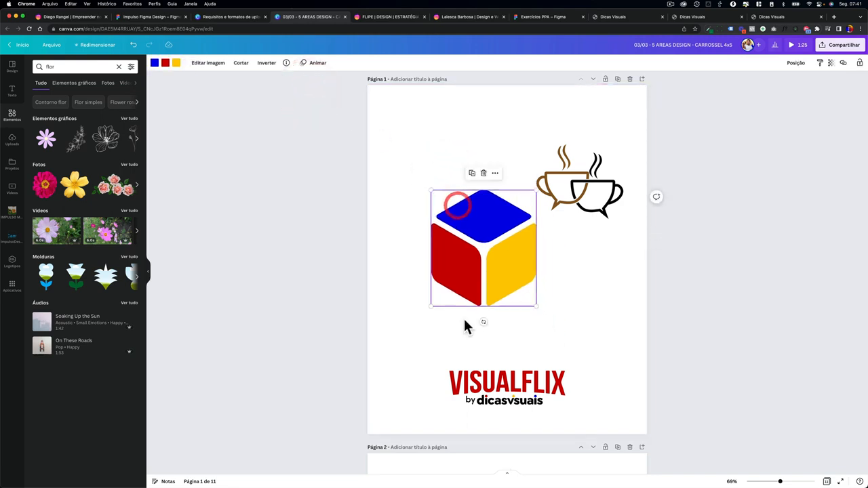
drag(473, 372, 479, 328)
drag(467, 258, 451, 245)
drag(579, 203, 584, 199)
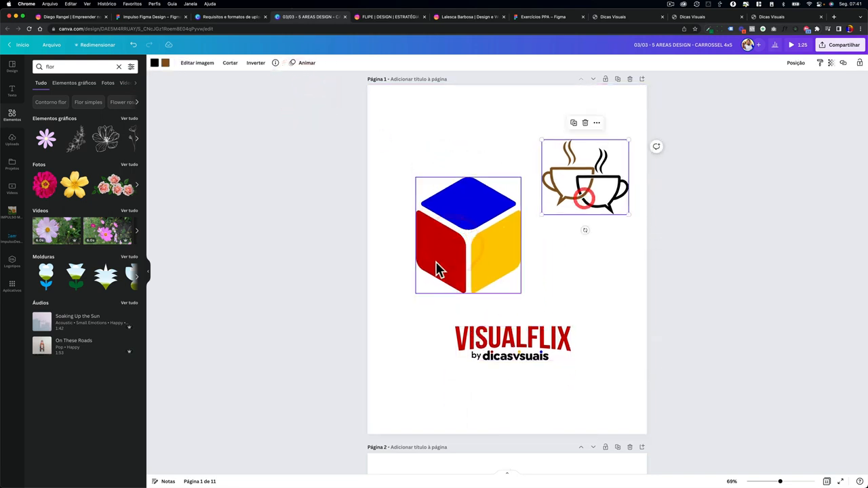
drag(438, 269, 433, 269)
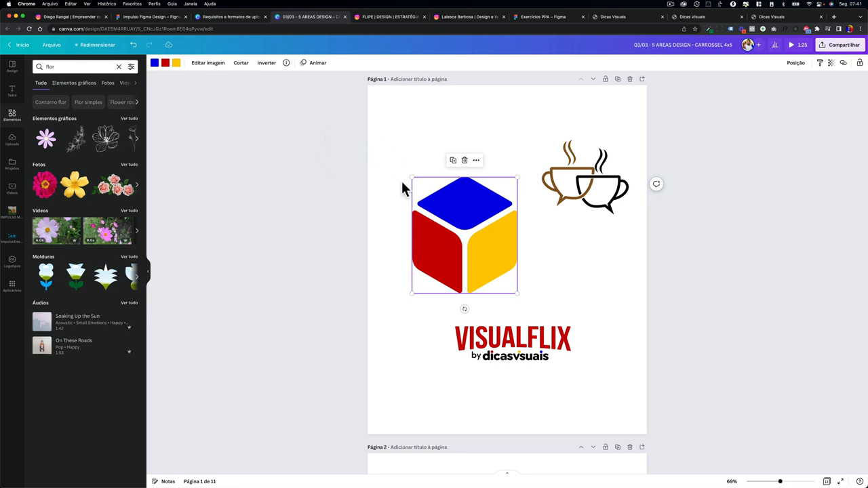
click(296, 247)
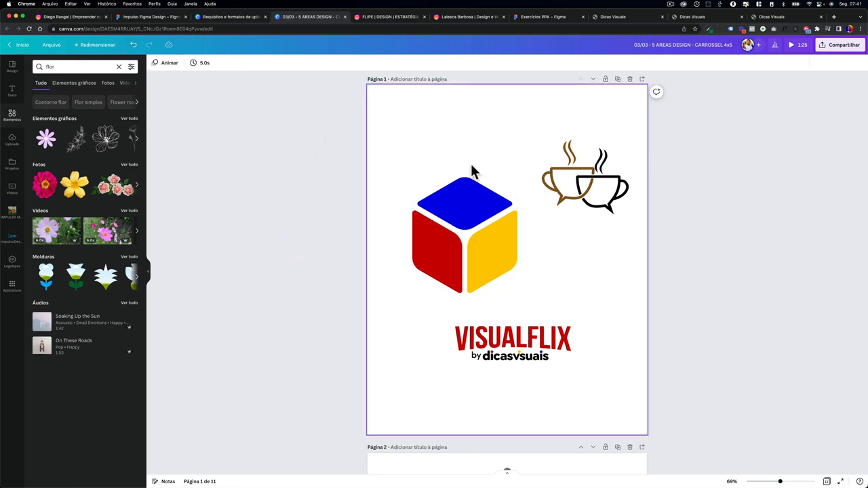
drag(423, 195, 419, 183)
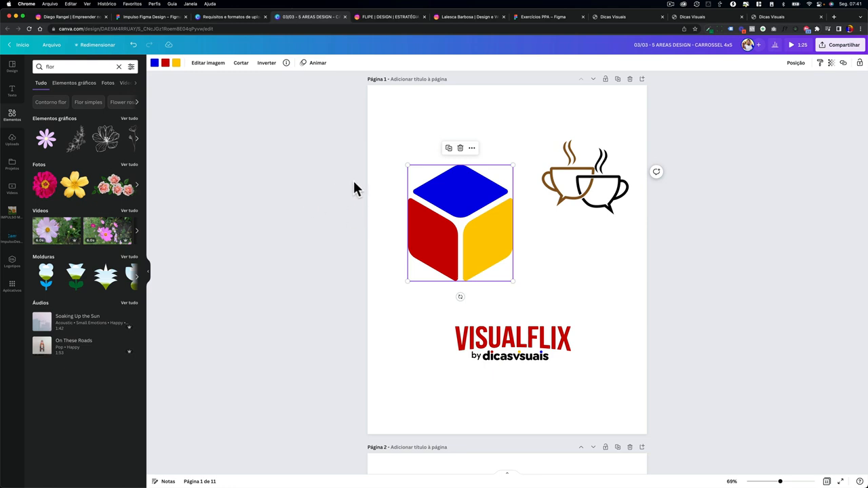
Switch to Canva's upload format requirements page and examine the raster image and SVG image sections
click(225, 17)
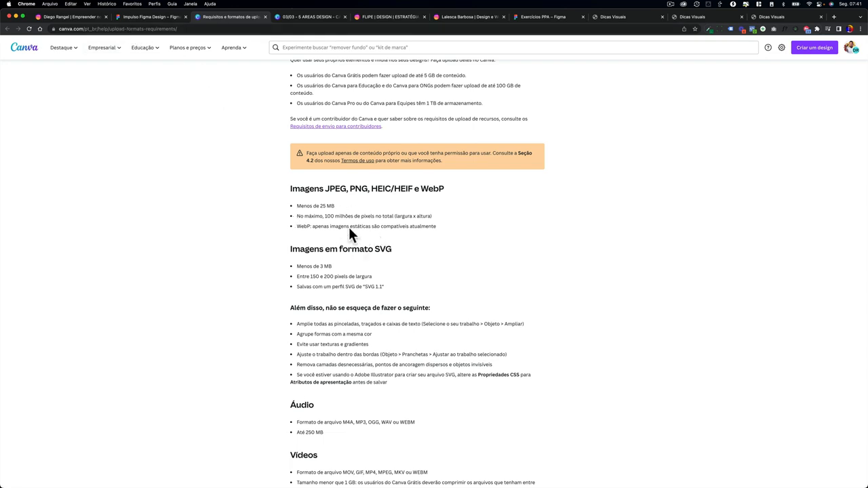
triple_click(384, 194)
click(384, 194)
scroll(357, 278, down, 2)
triple_click(350, 218)
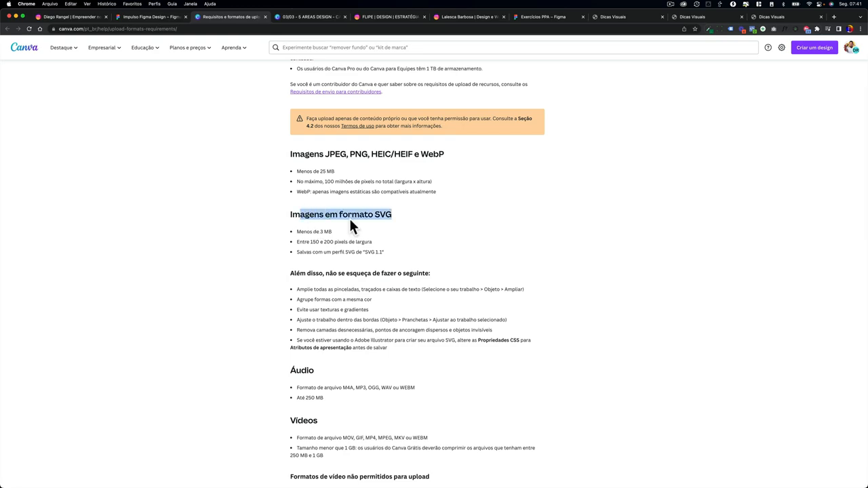
click(350, 220)
scroll(319, 238, up, 5)
scroll(314, 236, left, 2)
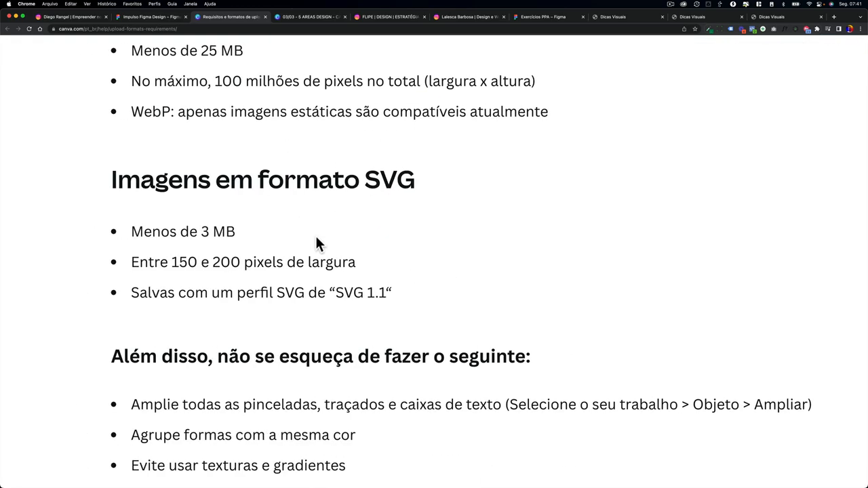
Highlight the file size and pixel width requirements under Imagens em formato SVG
scroll(274, 249, left, 1)
drag(214, 234, 305, 235)
click(305, 232)
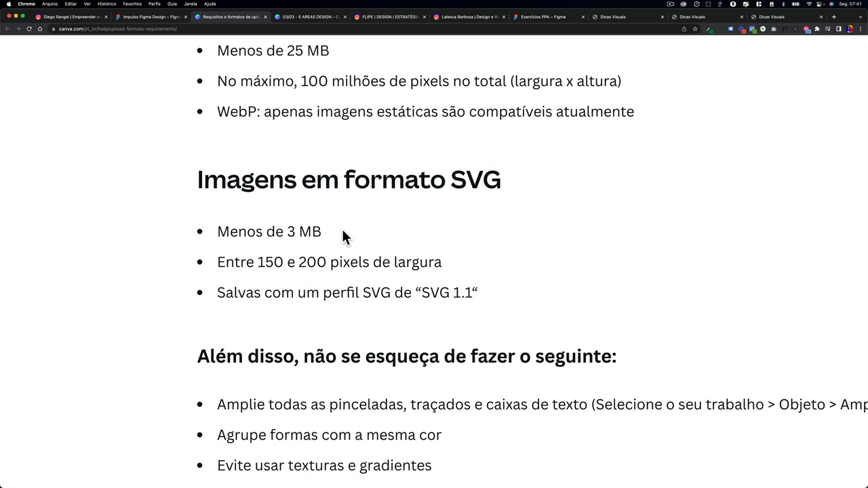
drag(218, 231, 287, 229)
click(306, 225)
drag(236, 262, 297, 261)
click(295, 261)
click(289, 259)
click(342, 258)
Highlight the SVG profile requirement in the list under Imagens em formato SVG
drag(235, 295, 416, 297)
click(417, 297)
click(392, 297)
drag(282, 297, 390, 299)
click(466, 290)
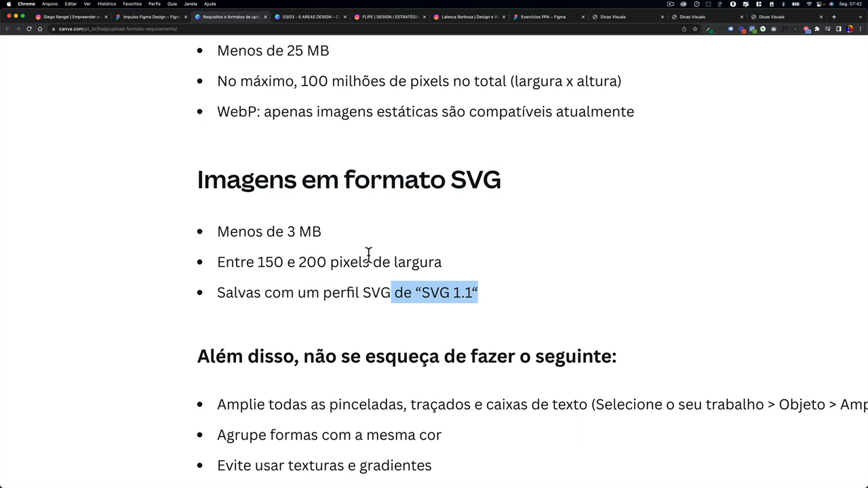
Switch to the Impulso Figma Design file, look through the AULA 5, 4 and 2 pages, and open AULA 3 at the coffee logos
click(154, 17)
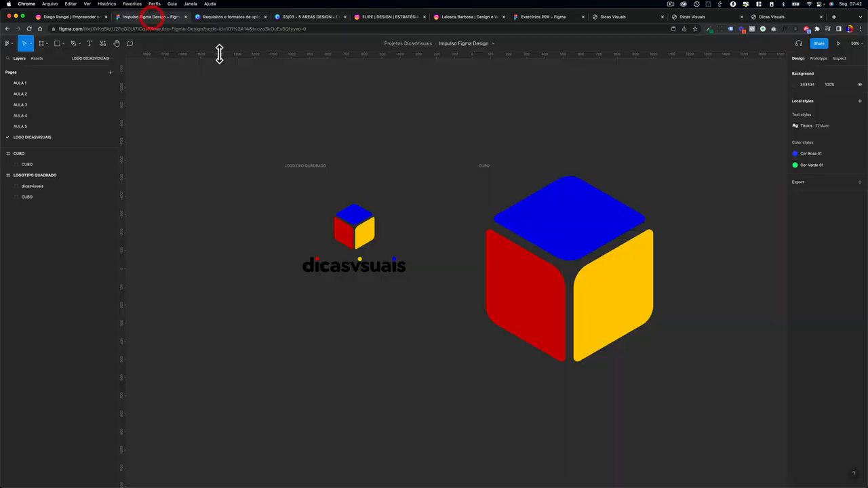
click(20, 126)
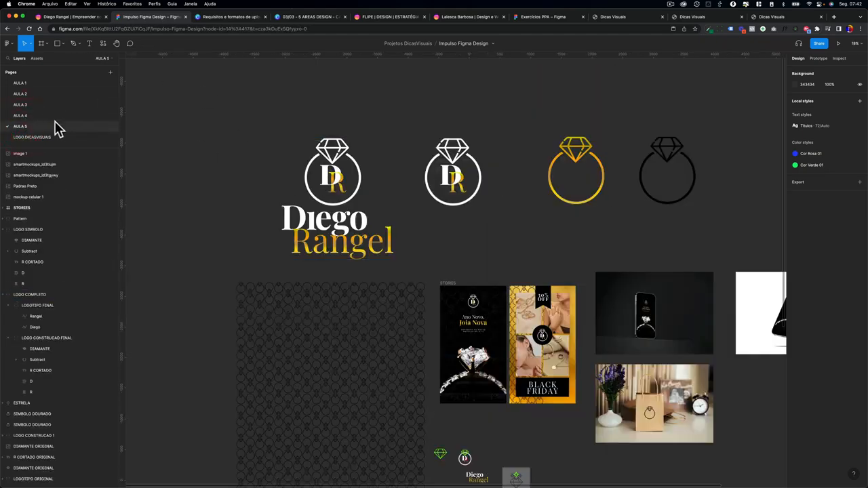
click(53, 115)
click(53, 104)
click(51, 95)
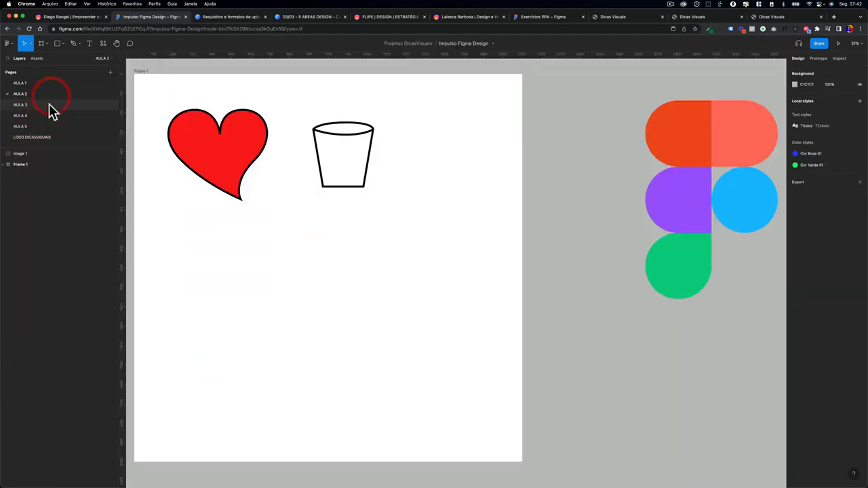
click(49, 104)
click(421, 307)
click(302, 267)
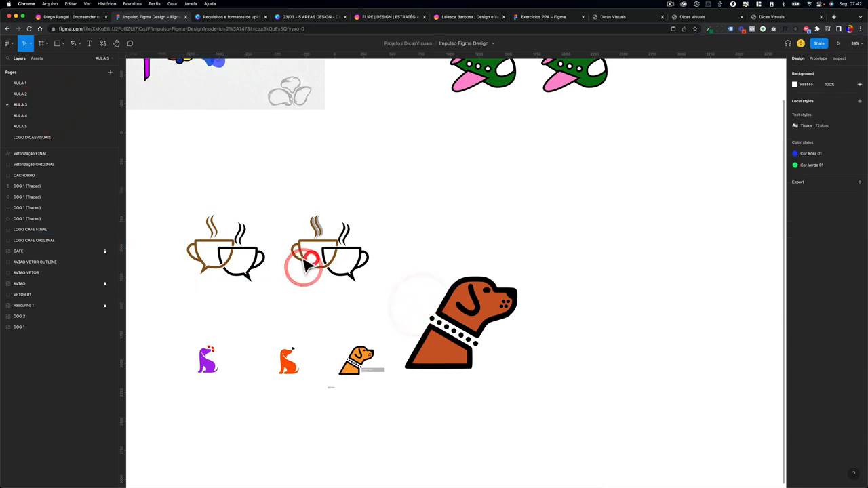
Recolor the brown lines of the LOGO CAFE FINAL group to green 38BE2C
click(234, 247)
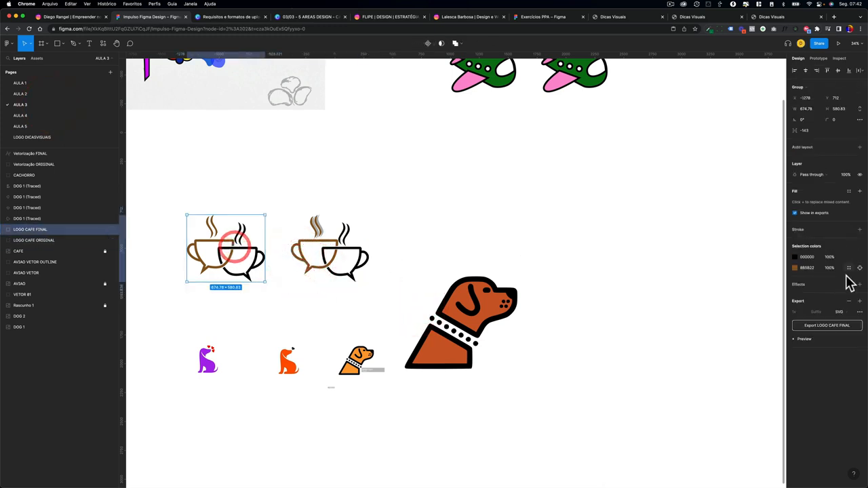
click(795, 268)
click(745, 366)
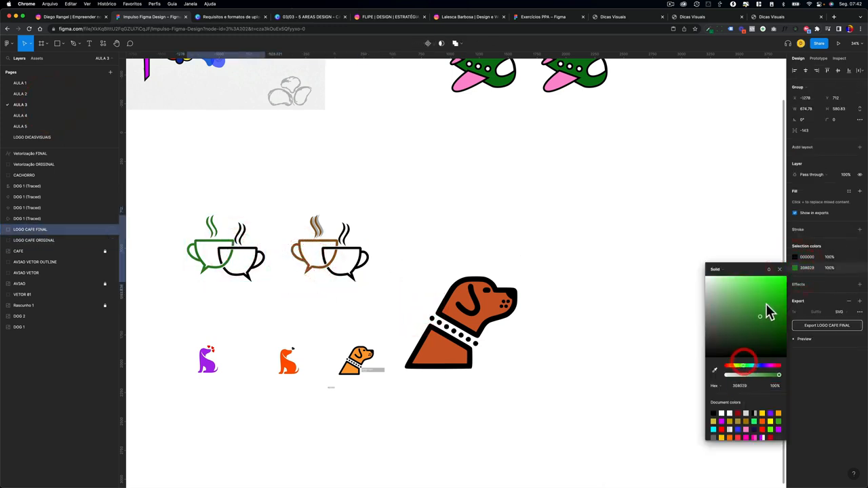
drag(766, 304, 768, 296)
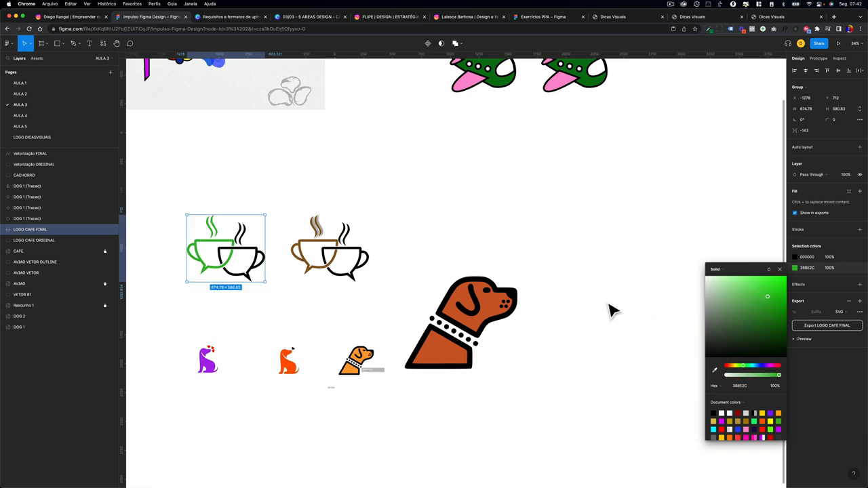
Undo the green recoloring of the coffee logo
key(super+z)
key(super+z)
key(super+z)
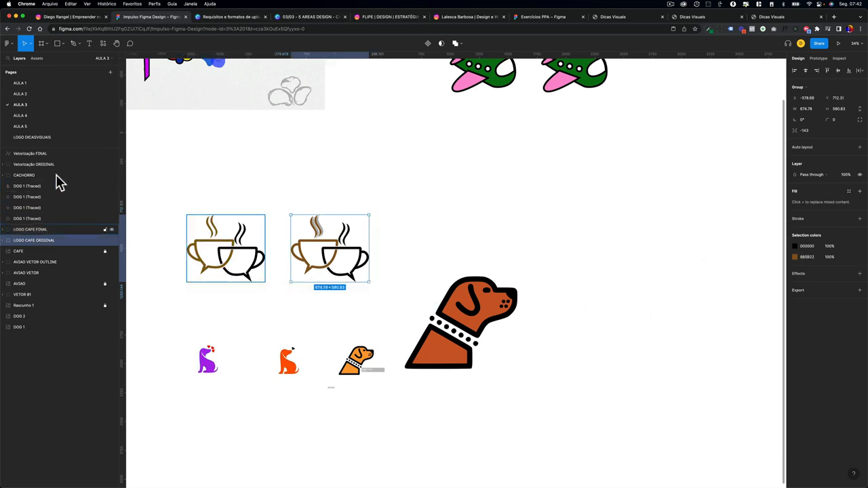
Look at the AULA 5 page, open LOGO DICASVISUAIS, and examine the square logo's groups and the large CUBO frame
click(43, 126)
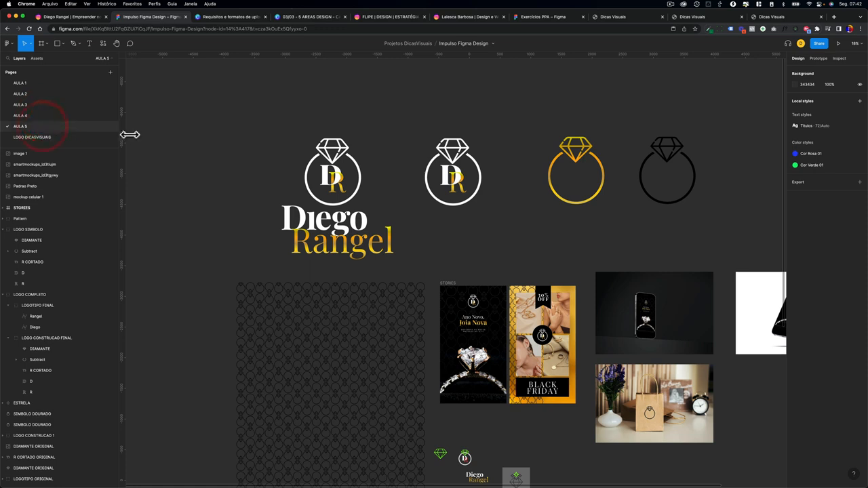
click(71, 138)
click(359, 241)
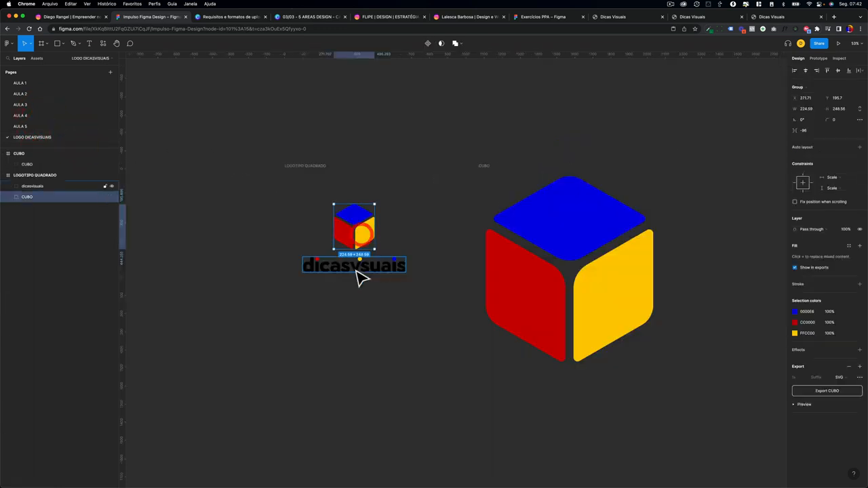
click(357, 270)
click(359, 239)
click(517, 254)
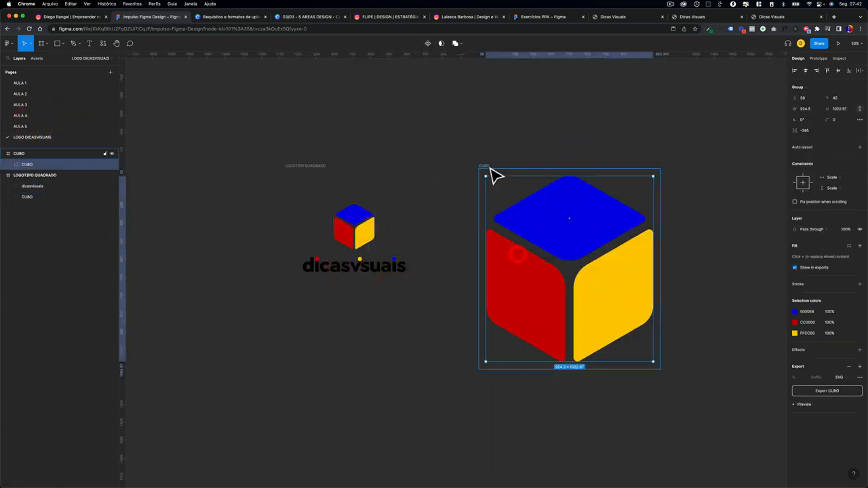
click(485, 167)
scroll(492, 183, right, 5)
scroll(493, 182, down, 2)
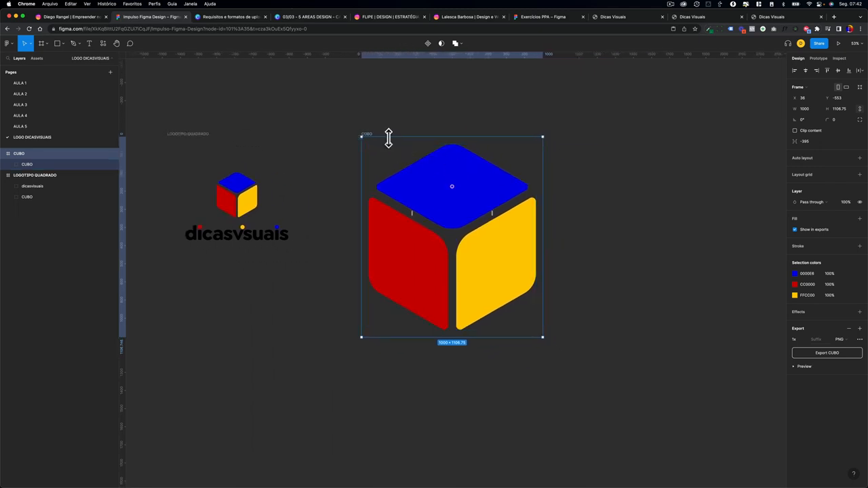
Switch to Canva's upload format requirements page and highlight the minimum pixel width for SVG images
click(234, 19)
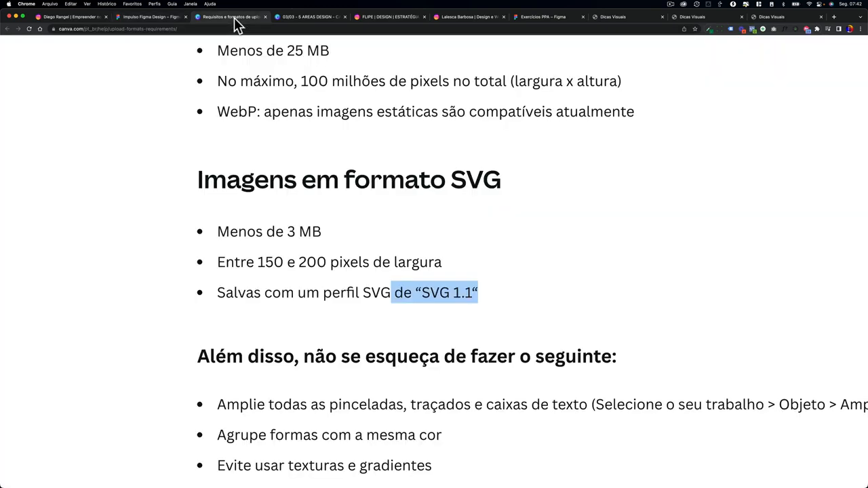
click(314, 258)
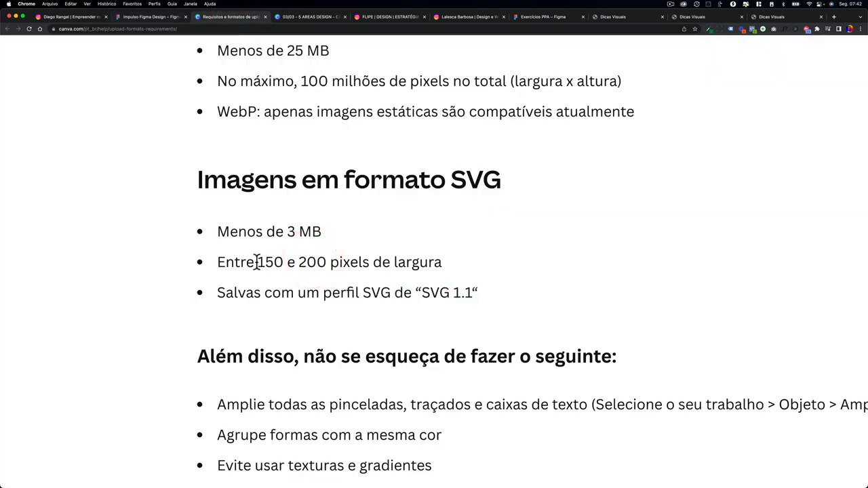
drag(258, 262, 286, 262)
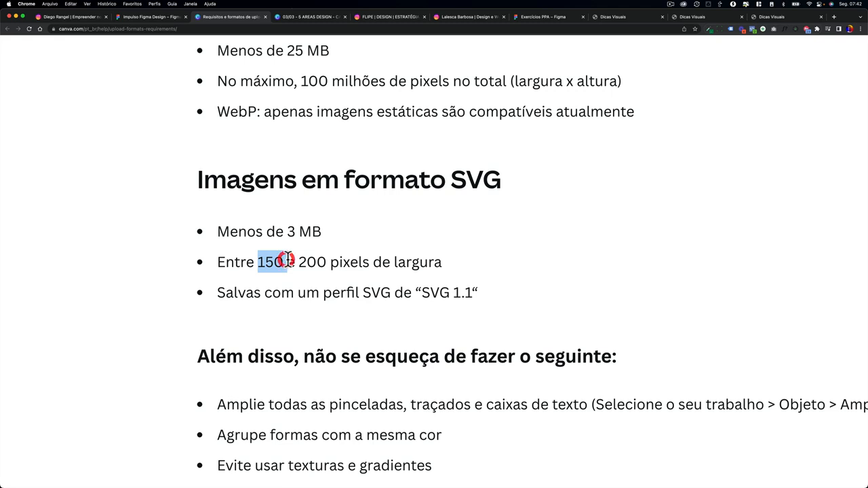
click(287, 261)
click(317, 262)
Return to the Impulso Figma Design file and set the widths of the LOGOTIPO QUADRADO and CUBO frames to 200
click(163, 17)
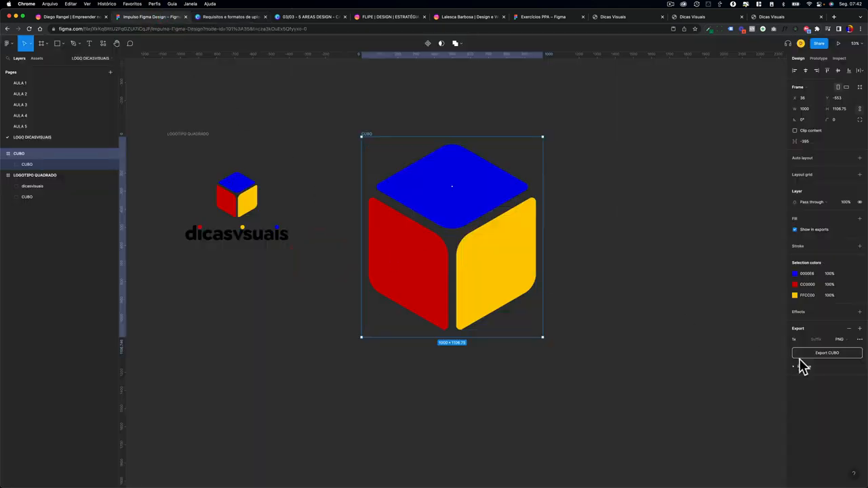
click(391, 106)
click(365, 133)
click(188, 134)
click(367, 134)
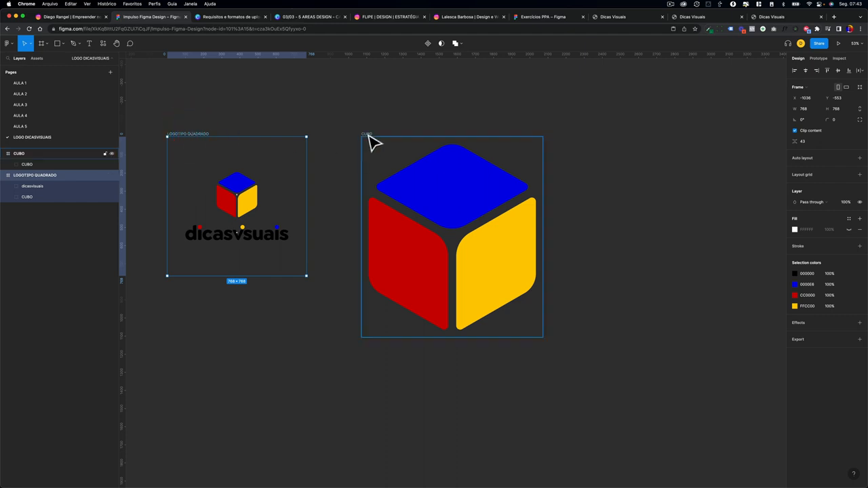
click(190, 134)
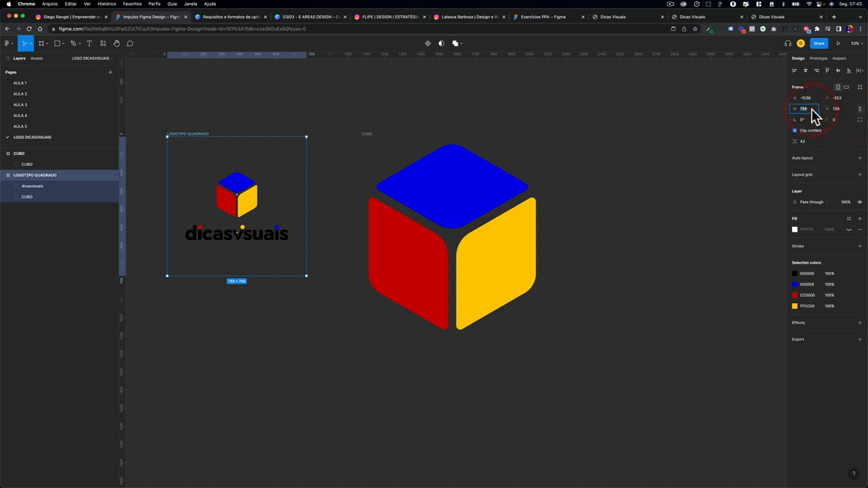
key(Return)
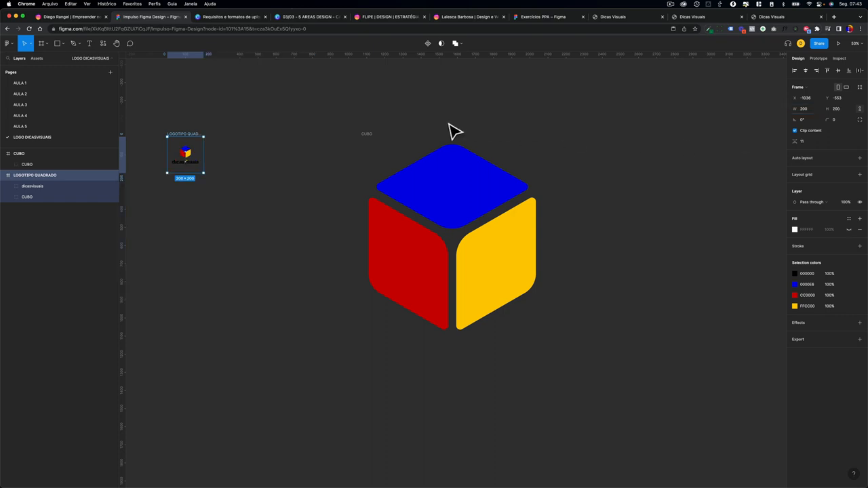
click(367, 134)
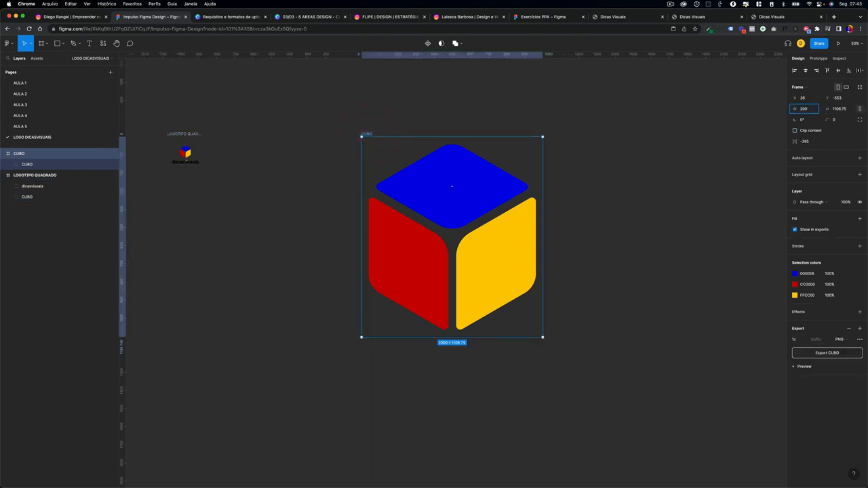
key(Return)
Export the LOGOTIPO QUADRADO frame in SVG format and save it in the _TUTORIAIS folder
click(194, 133)
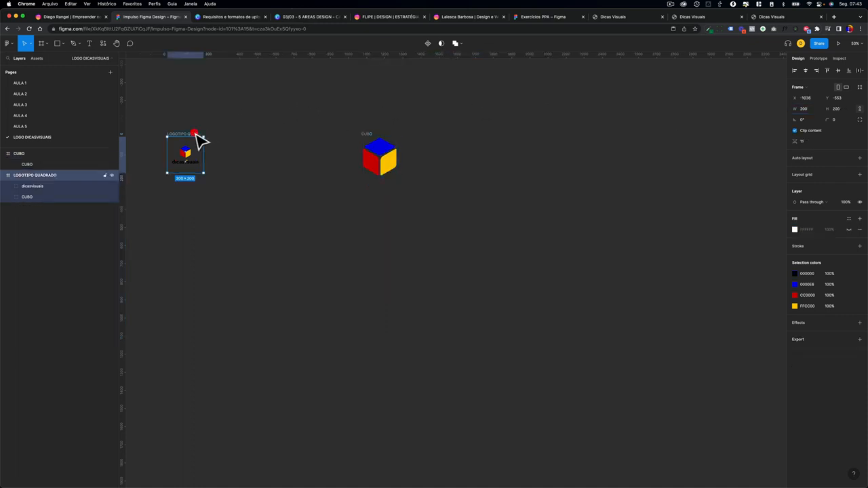
click(806, 340)
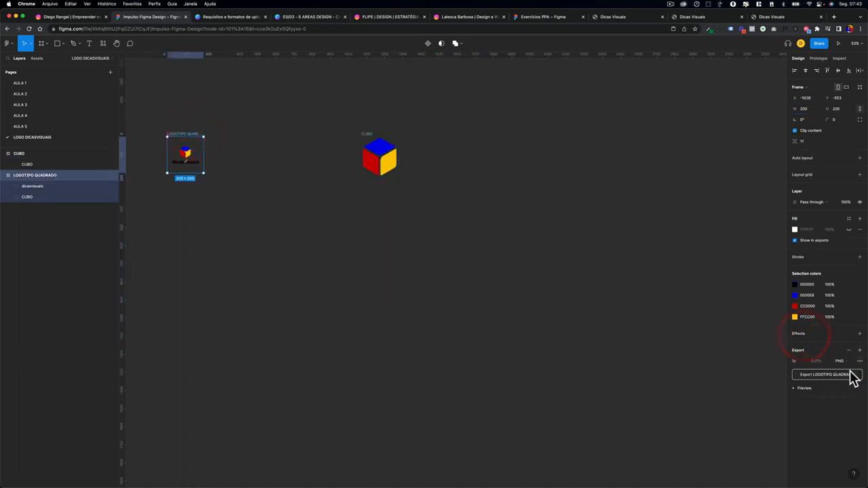
click(841, 361)
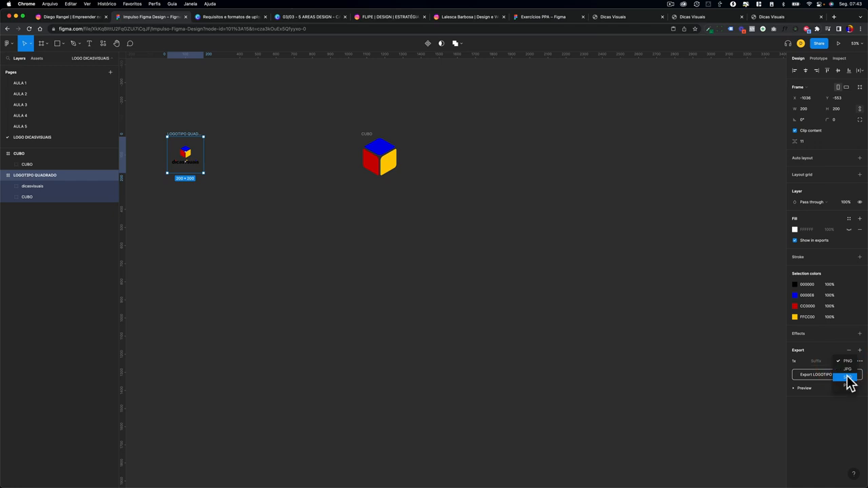
click(847, 377)
click(827, 375)
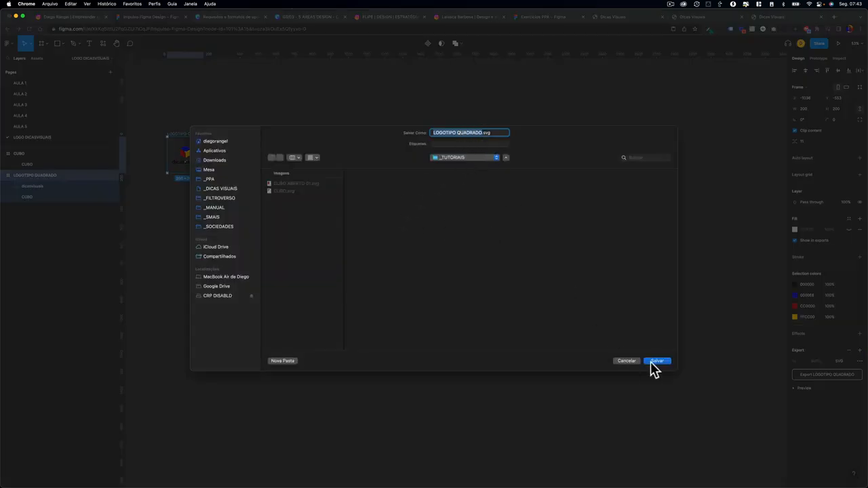
click(655, 361)
Export the CUBO frame in SVG format and save it as CUBO 2.svg in the _TUTORIAIS folder
click(365, 133)
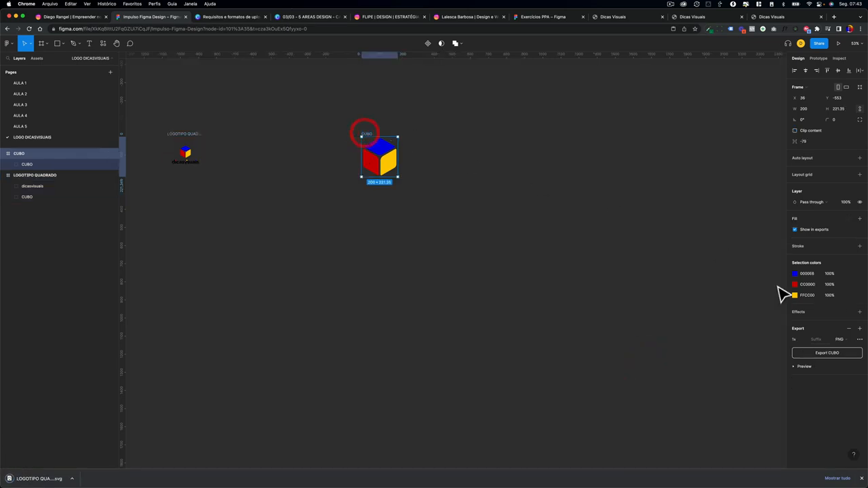
click(840, 339)
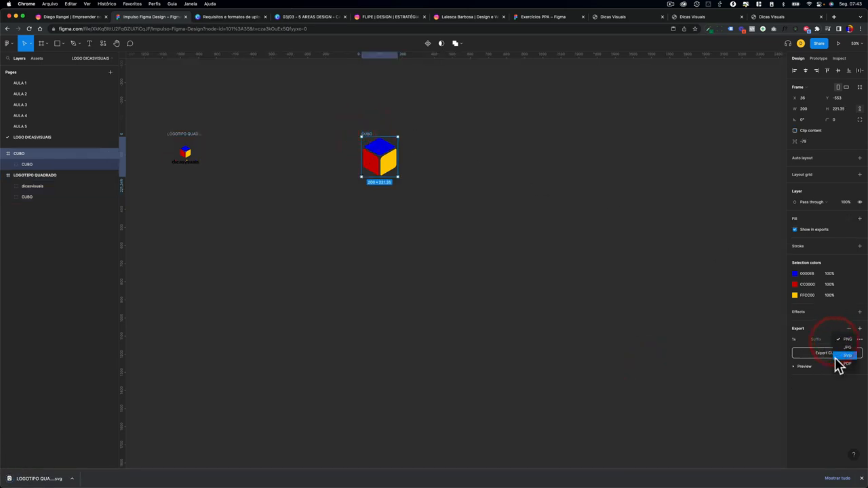
click(838, 357)
click(814, 353)
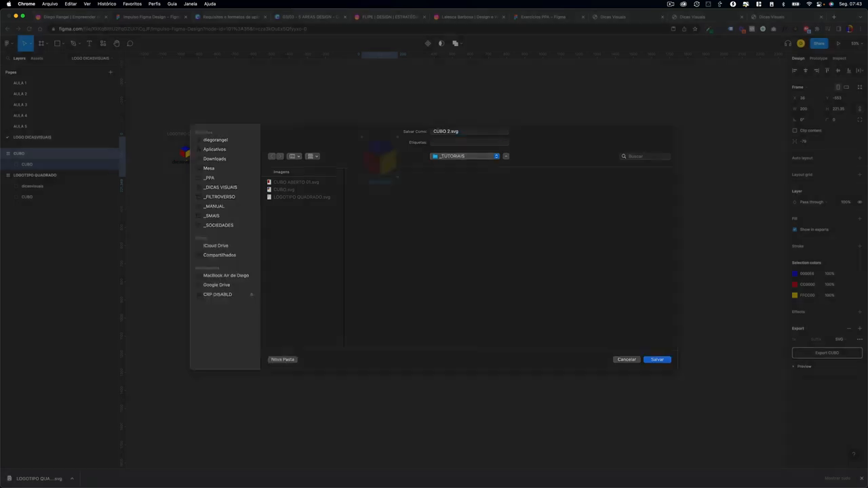
key(Return)
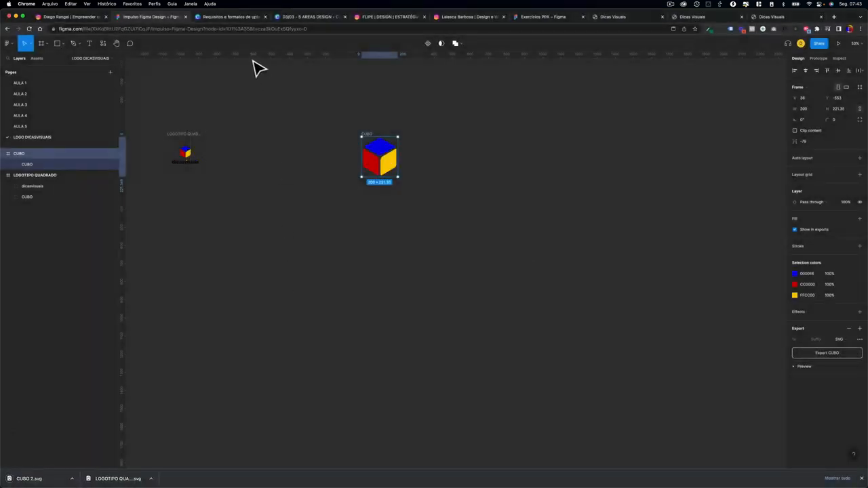
In the Canva carousel design, delete the existing cube and upload CUBO 2.svg and LOGOTIPO QUADRADO.svg from the _VIDEOS/_TUTORIAIS folder
click(303, 17)
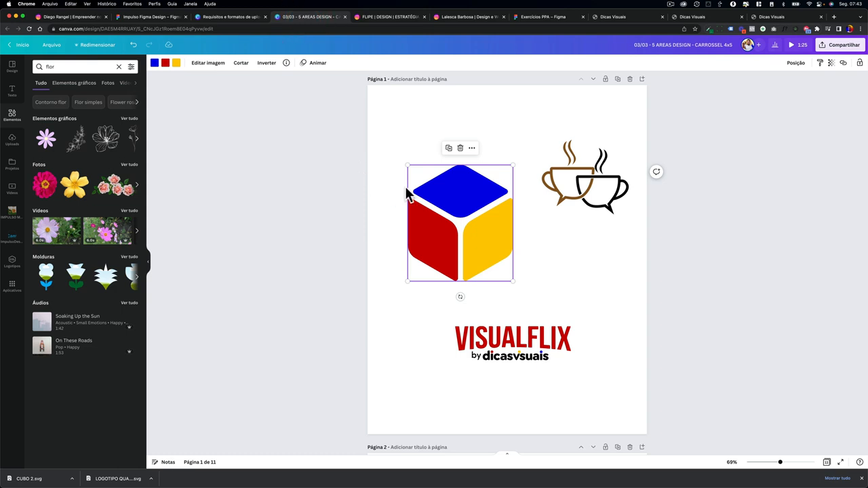
key(Delete)
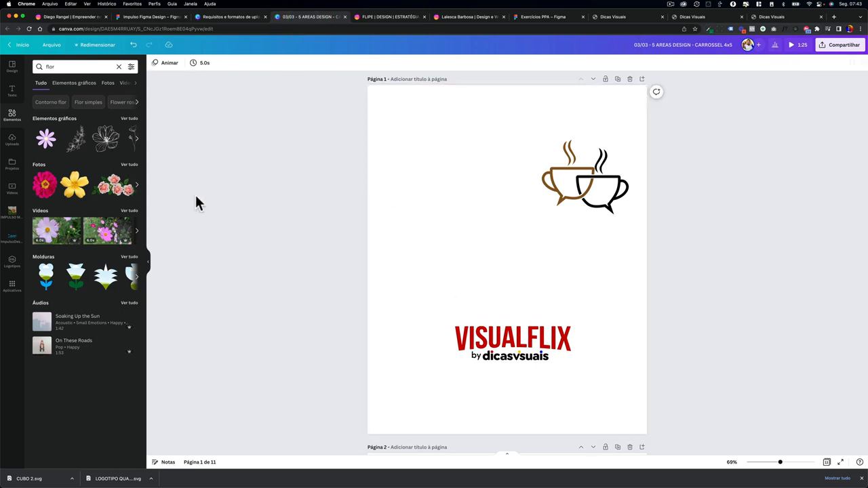
click(14, 140)
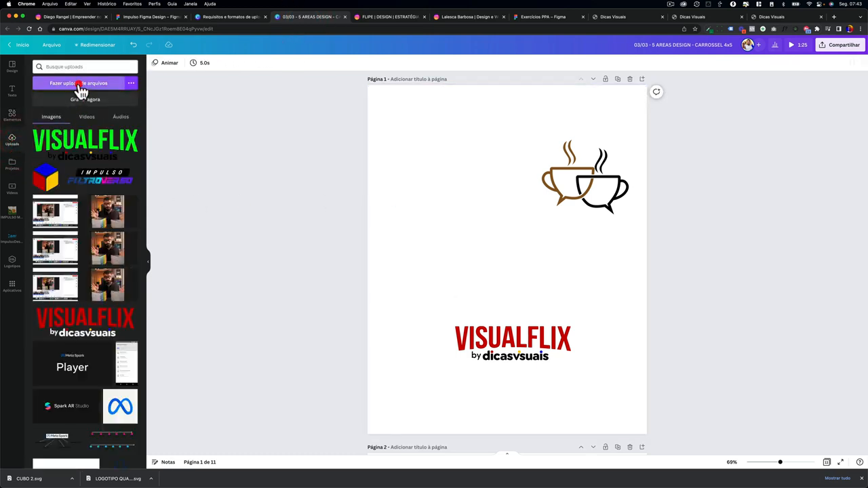
click(80, 90)
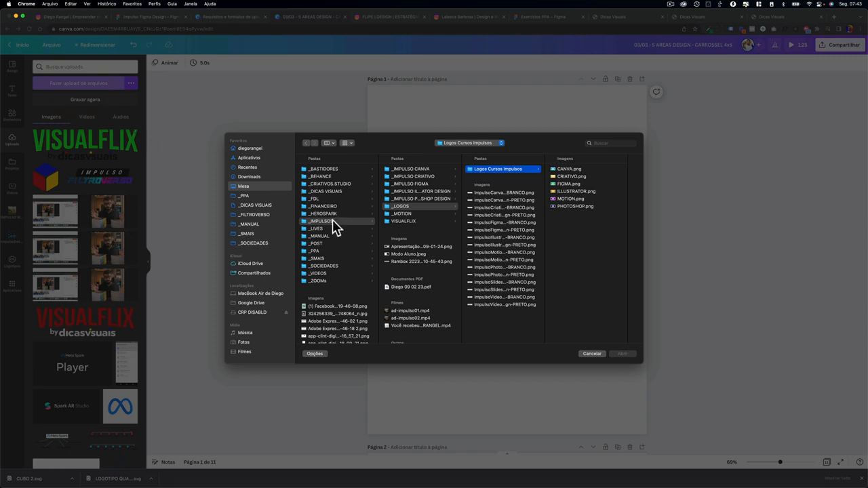
click(317, 273)
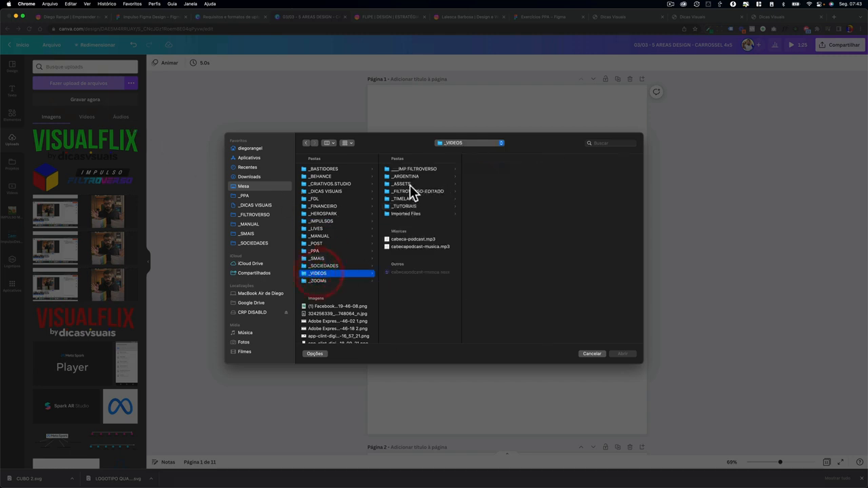
click(413, 206)
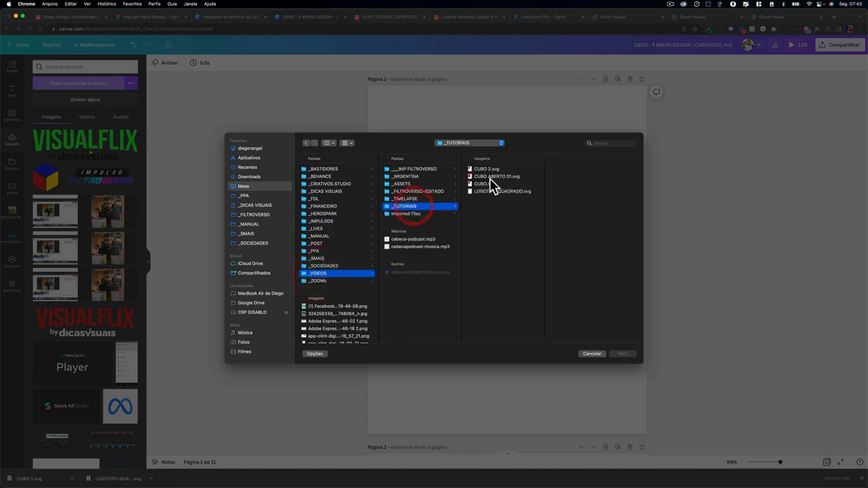
click(488, 169)
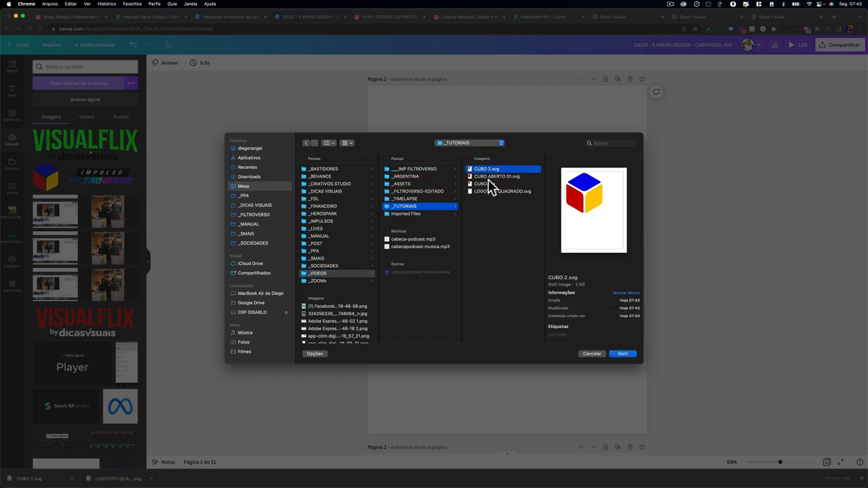
super+click(487, 192)
click(622, 354)
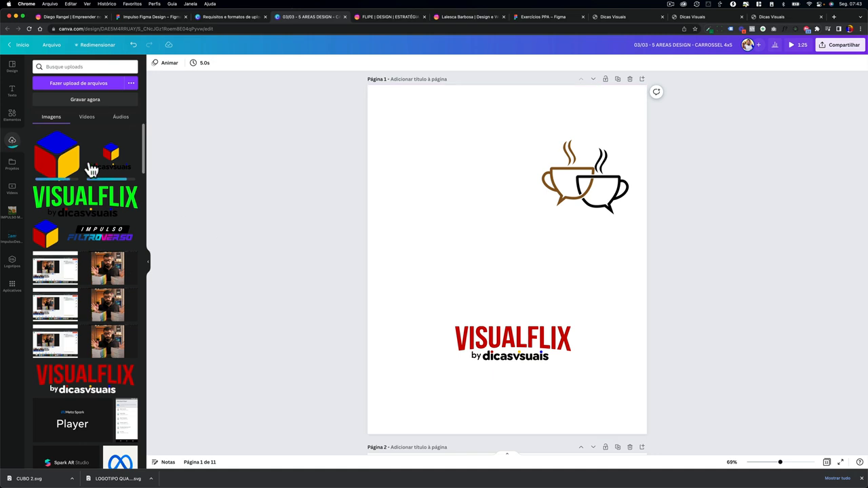
Add the uploaded cube to page 1 beside the coffee logo and recolor its blue top face black
click(61, 173)
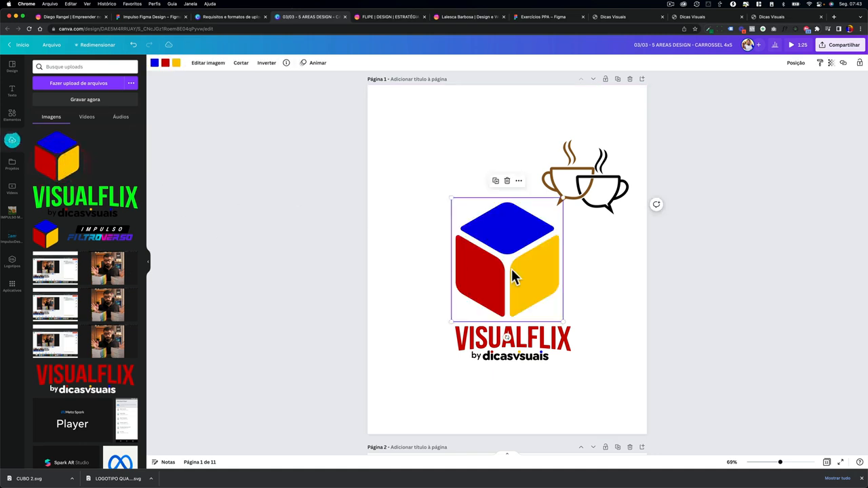
drag(512, 277, 454, 224)
click(155, 63)
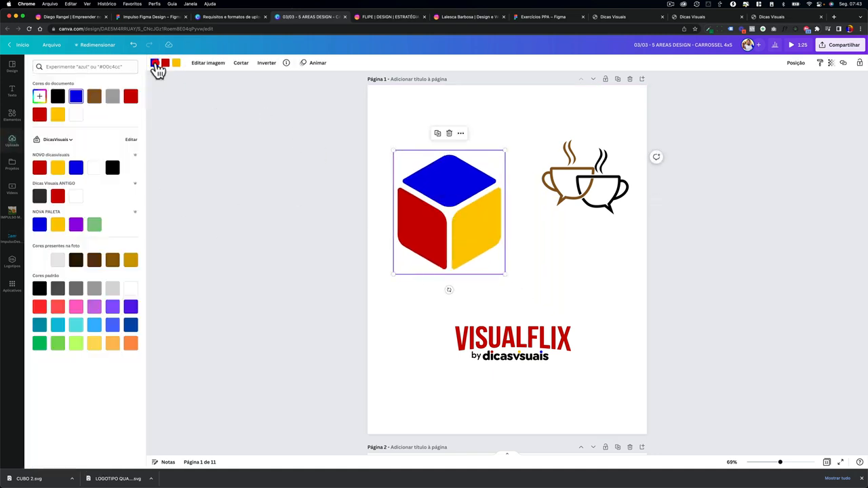
click(97, 171)
click(112, 168)
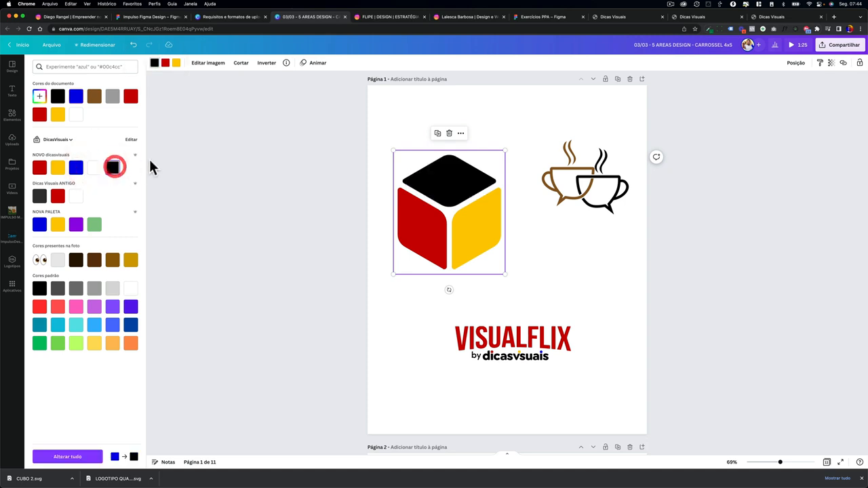
Shrink the cube on page 1 and add the uploaded square dicasvisuais logo to the page
drag(394, 272, 436, 174)
click(13, 141)
click(112, 166)
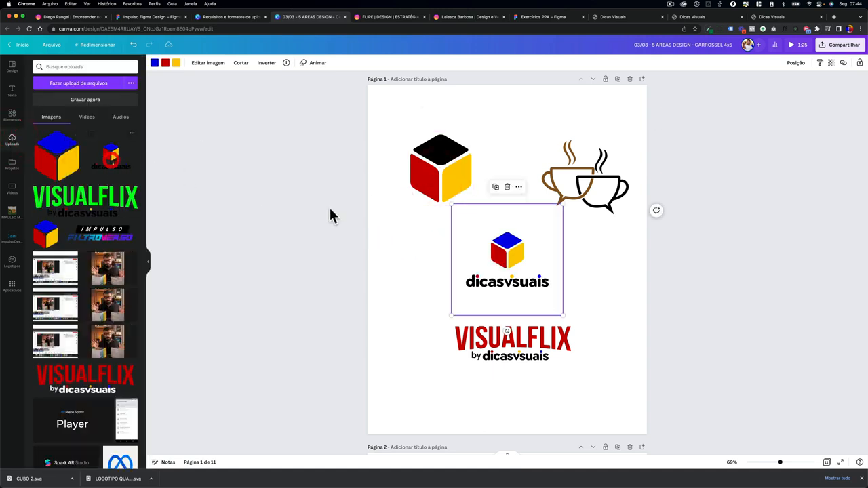
Move the VISUALFLIX logo slightly lower on page 1 and position the square dicasvisuais logo just above it
click(481, 253)
click(481, 352)
drag(477, 344, 476, 362)
click(494, 273)
drag(504, 249, 500, 265)
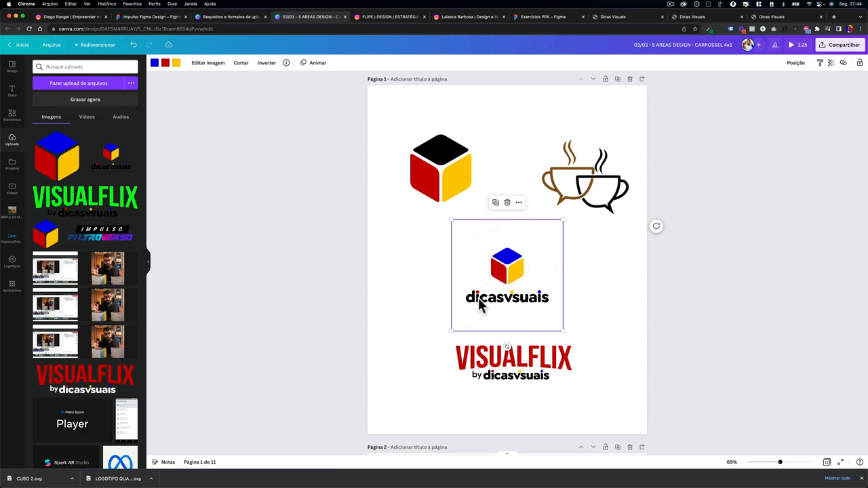
Try the brand black, yellow and red on the square logo's blue parts, undo the changes and select the VISUALFLIX logo for comparison
scroll(479, 306, up, 5)
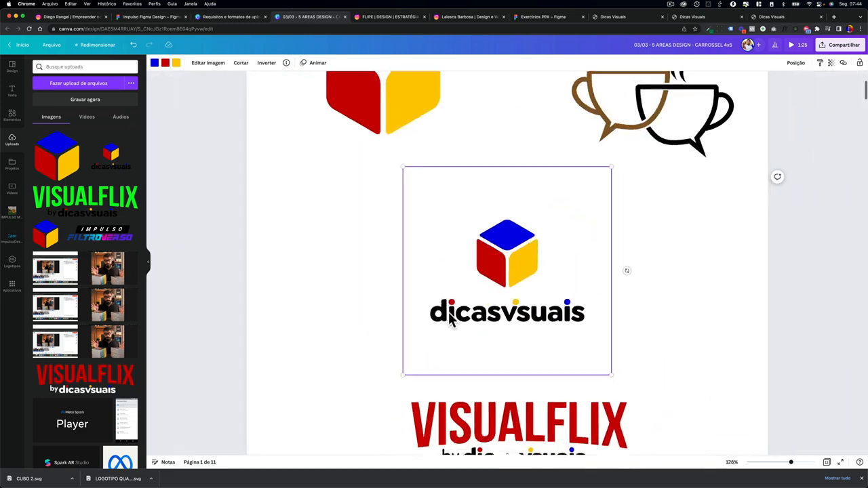
click(155, 63)
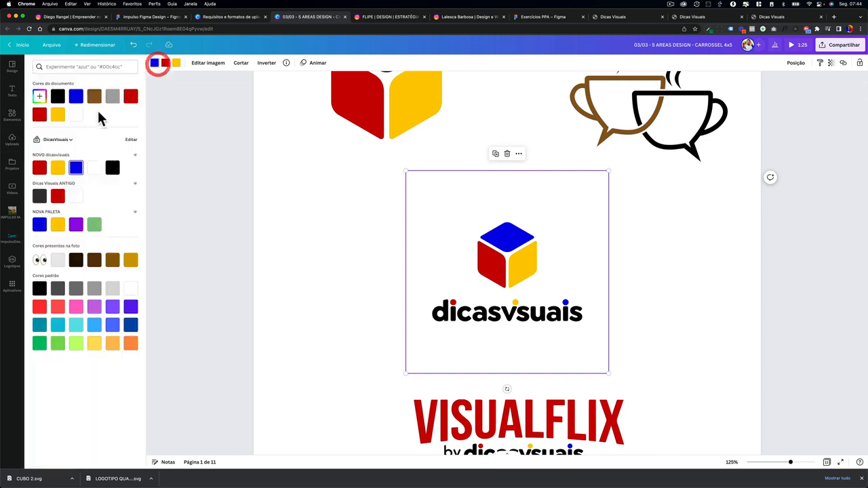
click(112, 167)
click(75, 167)
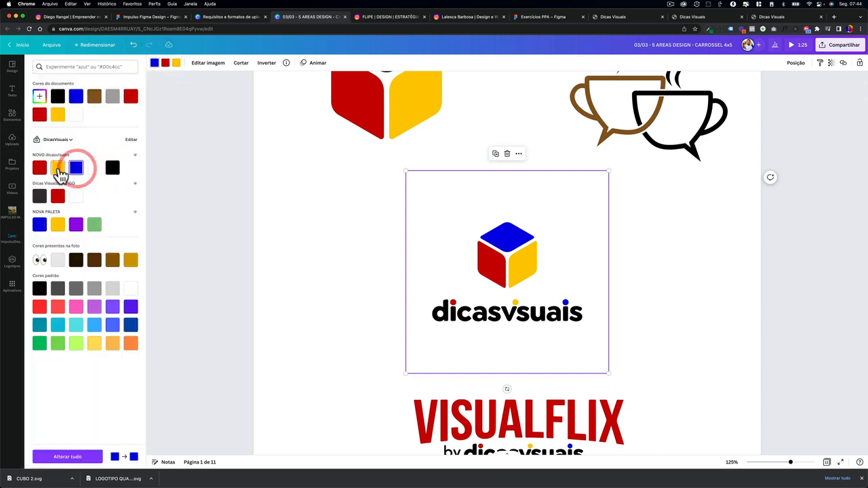
click(59, 169)
click(40, 169)
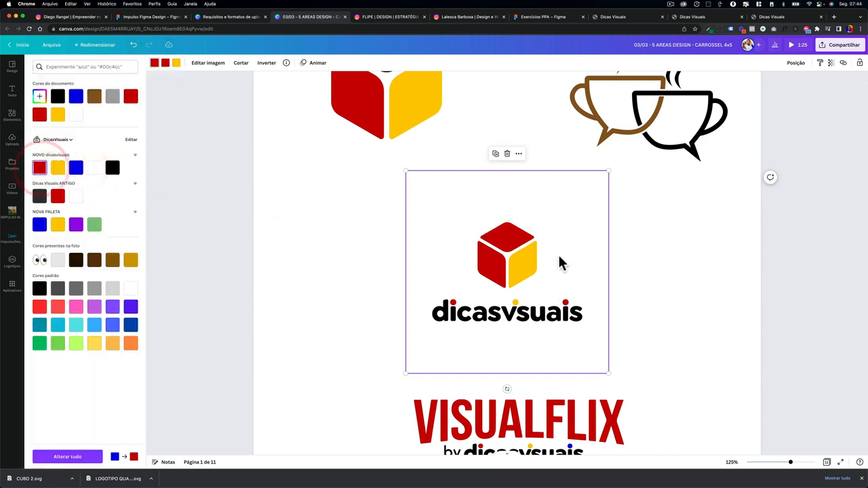
key(super+z)
key(super+z)
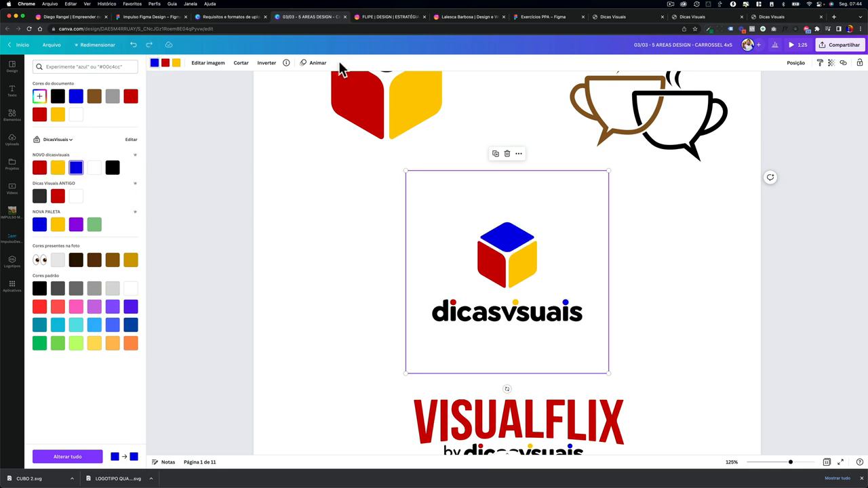
click(522, 397)
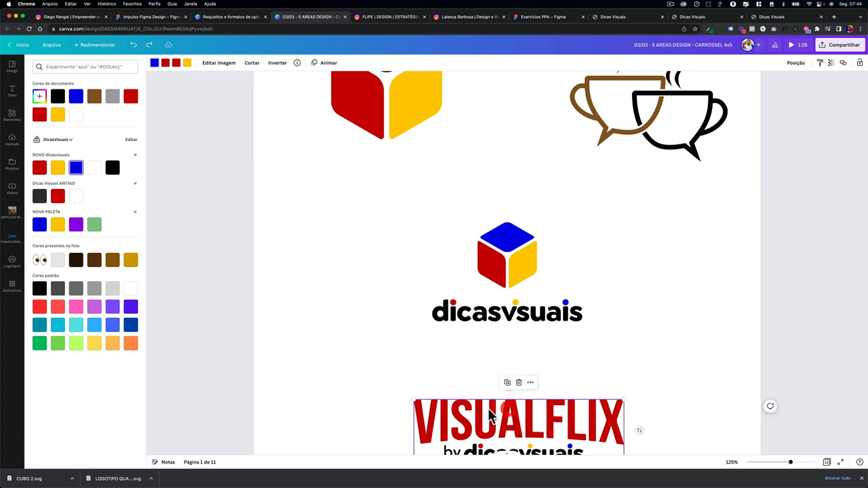
scroll(502, 400, down, 1)
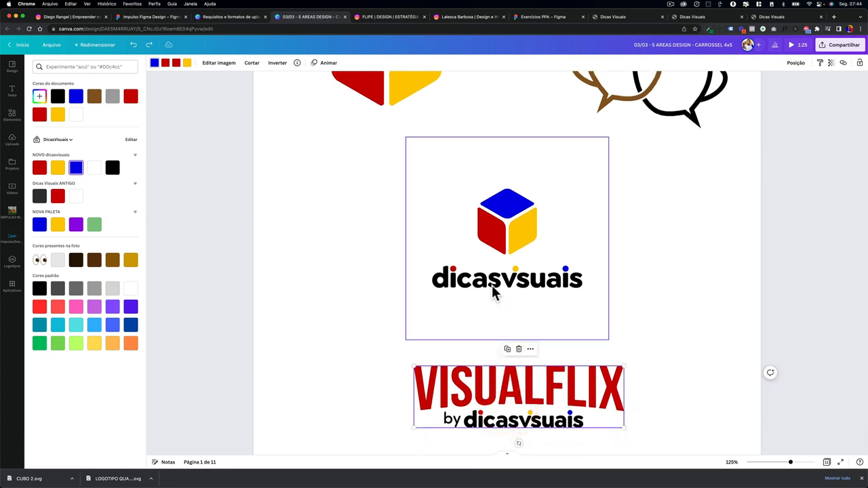
Switch to the Figma file and ungroup the dicasvisuais and CUBO groups inside the LOGOTIPO QUADRADO frame
click(175, 17)
scroll(183, 169, up, 10)
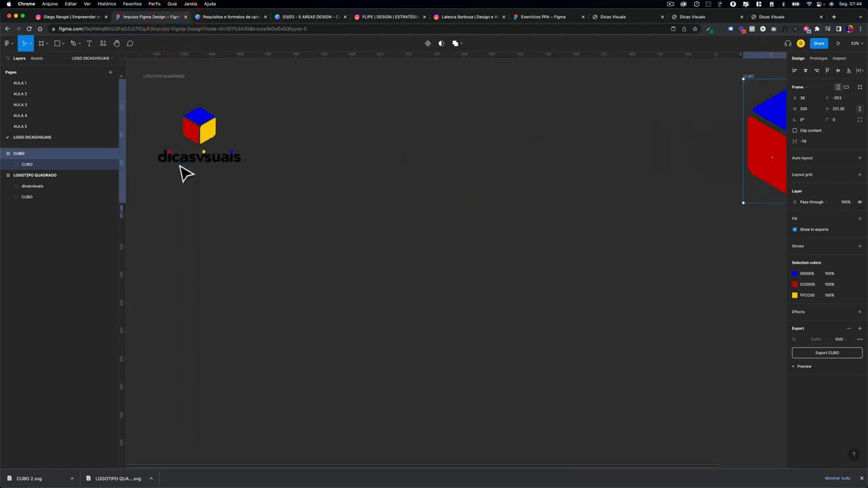
click(190, 161)
scroll(197, 161, up, 3)
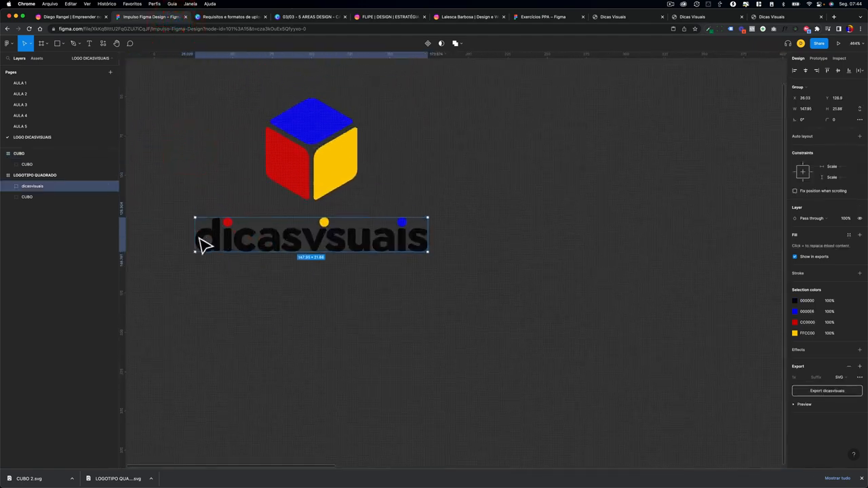
click(37, 197)
click(33, 188)
click(33, 197)
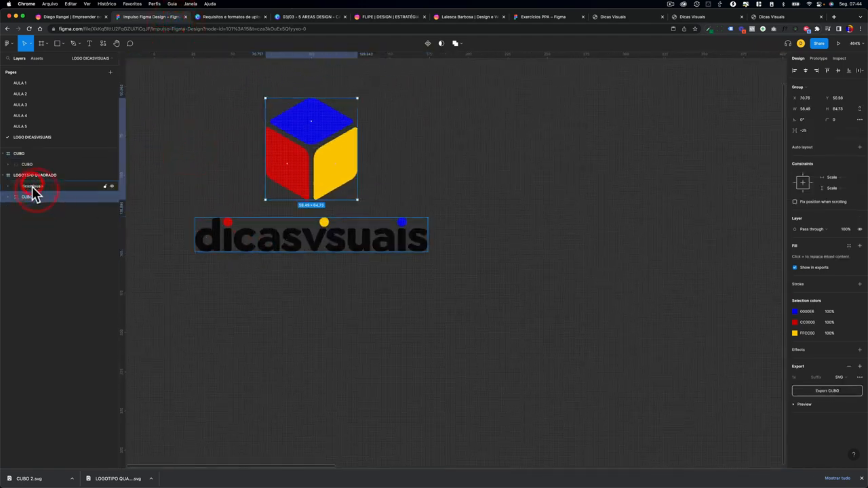
click(31, 186)
key(super+shift+g)
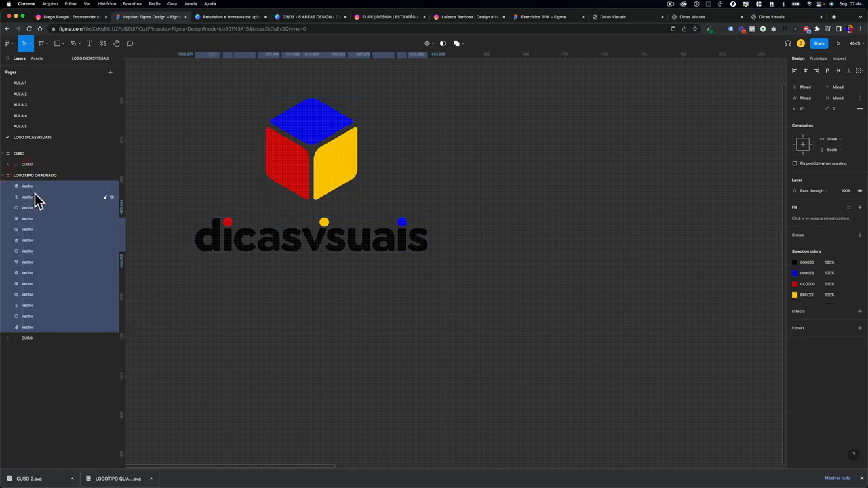
click(26, 340)
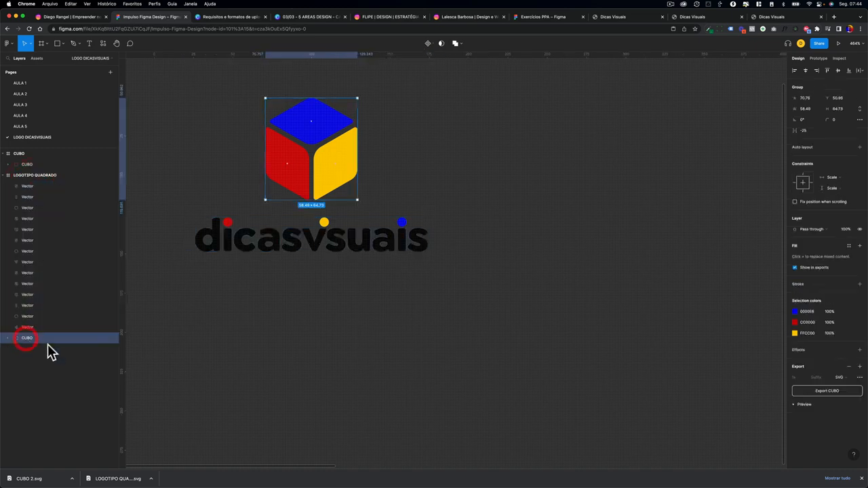
key(super+shift+g)
Select only the wordmark's black letter vectors, leaving out the three coloured dots, and union and flatten them into one shape
click(31, 327)
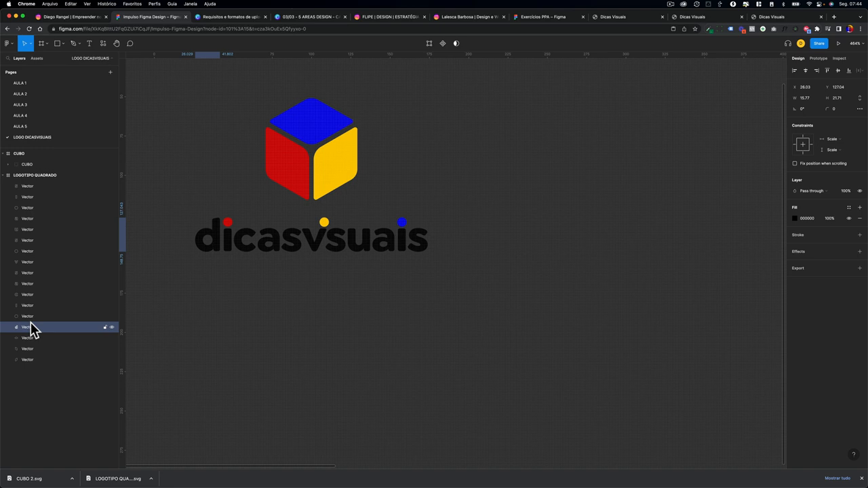
shift+click(33, 186)
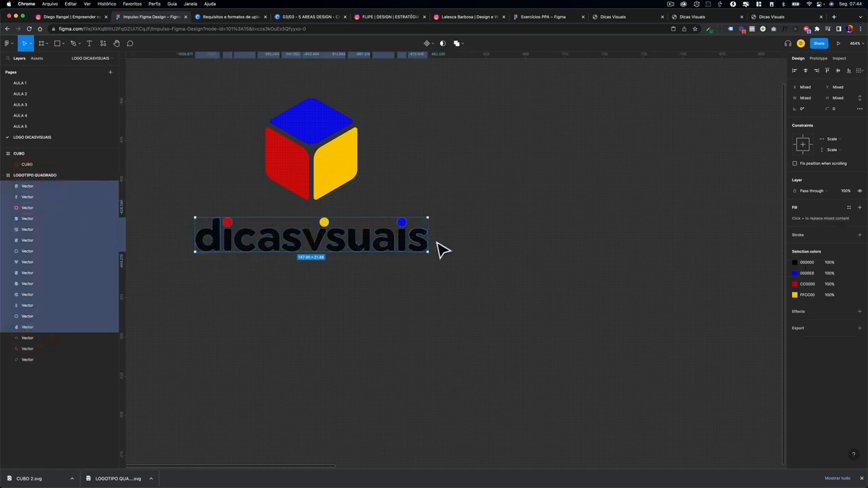
click(36, 318)
click(30, 327)
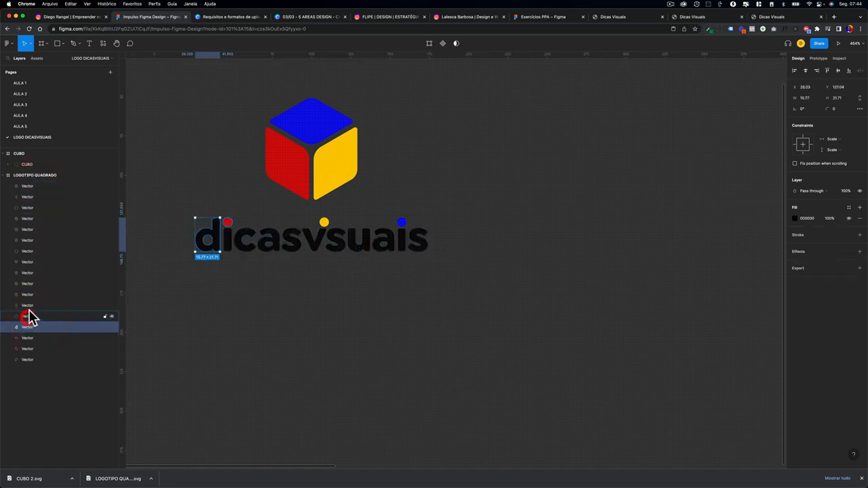
shift+click(27, 187)
shift+click(27, 316)
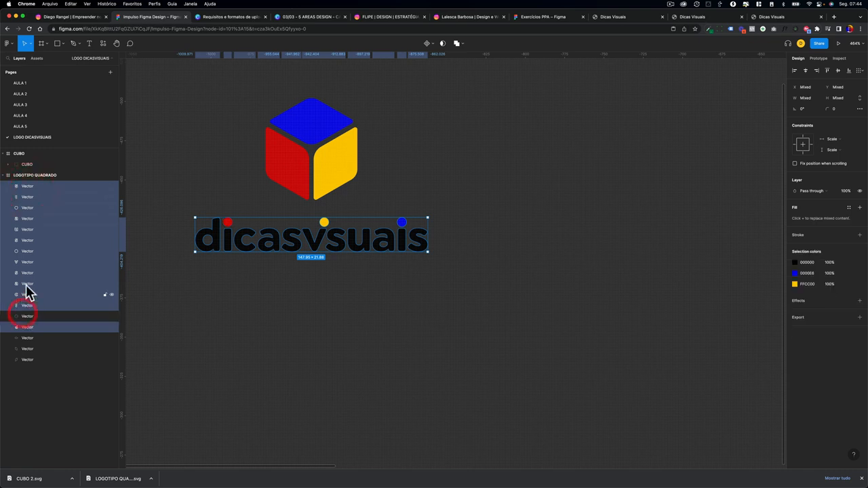
shift+click(27, 251)
shift+click(27, 208)
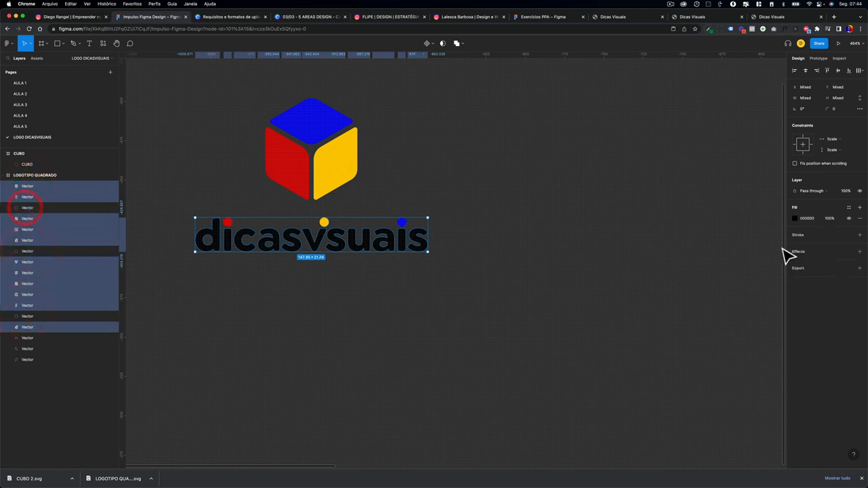
click(457, 43)
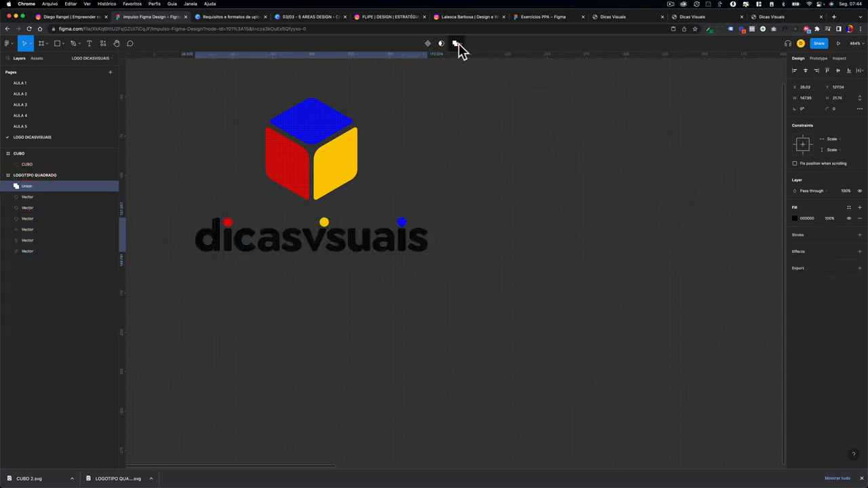
key(super+e)
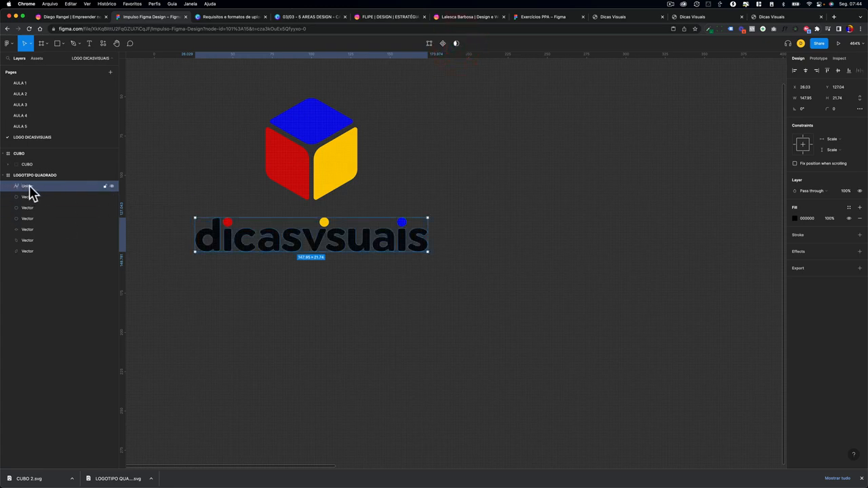
Rename the flattened letter shape as dicasvisuais
double_click(28, 187)
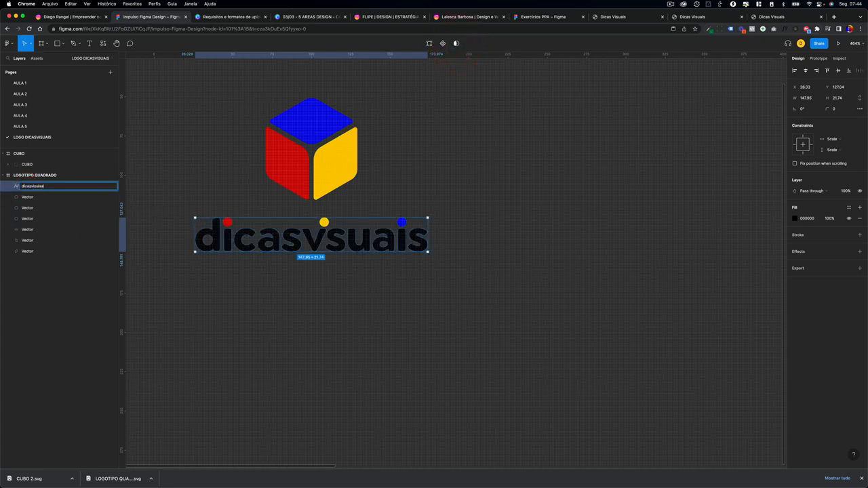
text(dicasvisuais)
key(Return)
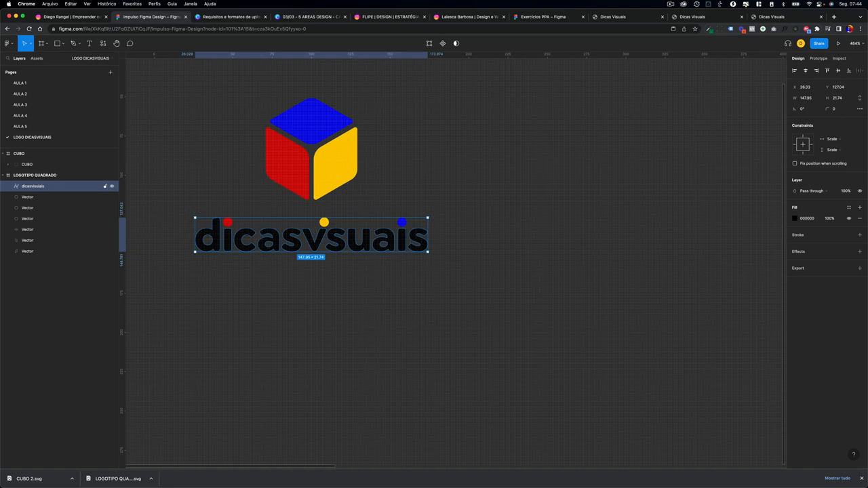
Change the black colour in the LOGOTIPO QUADRADO frame to bright green 05FF00
click(54, 177)
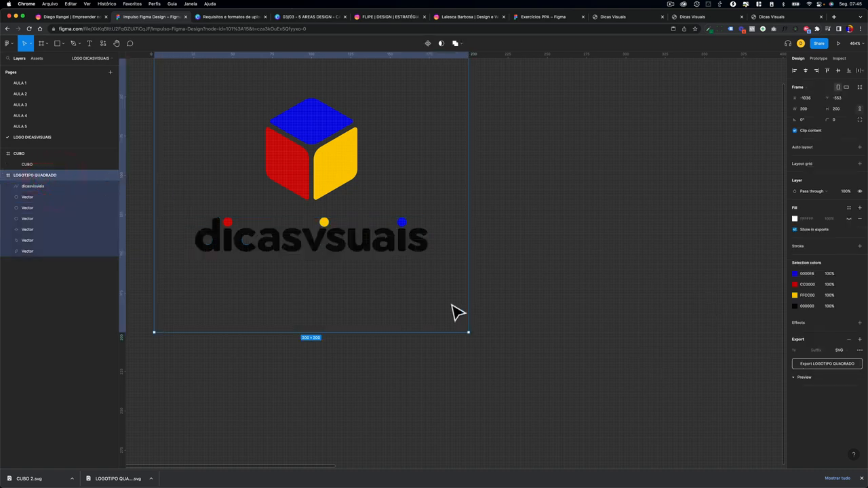
scroll(458, 312, left, 2)
scroll(458, 312, up, 1)
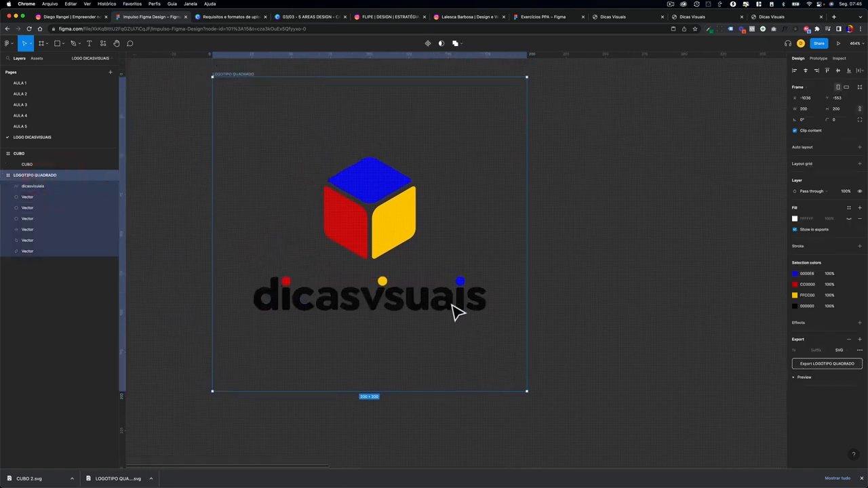
click(795, 306)
click(744, 388)
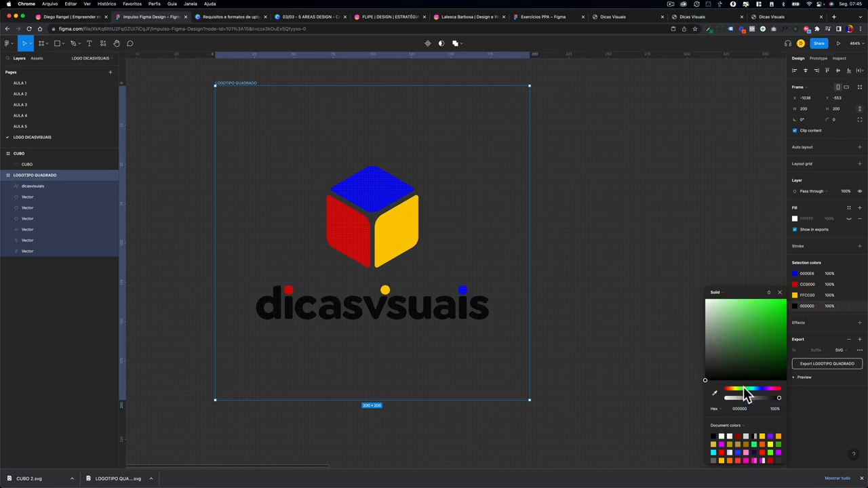
drag(767, 317, 791, 288)
click(677, 296)
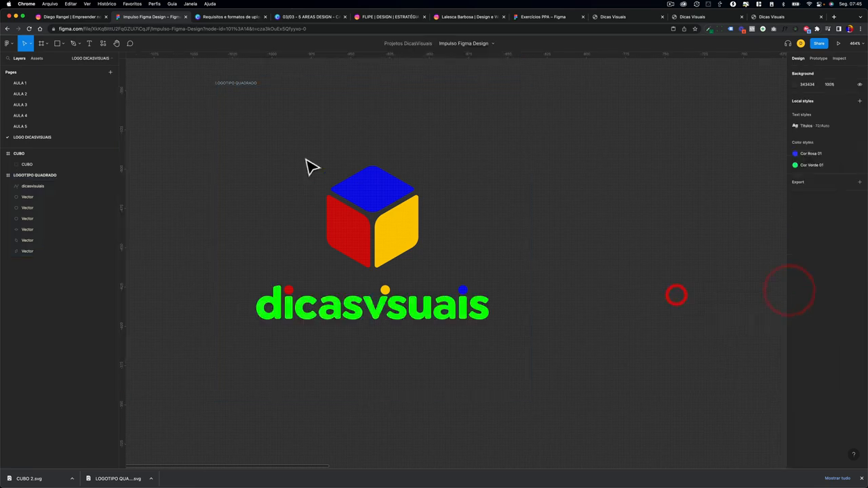
Export the LOGOTIPO QUADRADO frame in SVG format and save it as a new file in the _TUTORIAIS folder
click(243, 83)
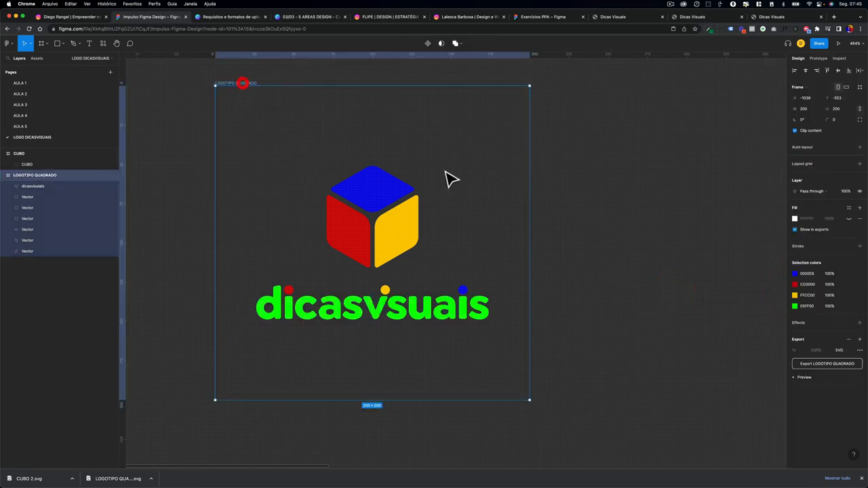
click(836, 364)
key(Right)
key(BackSpace)
key(BackSpace)
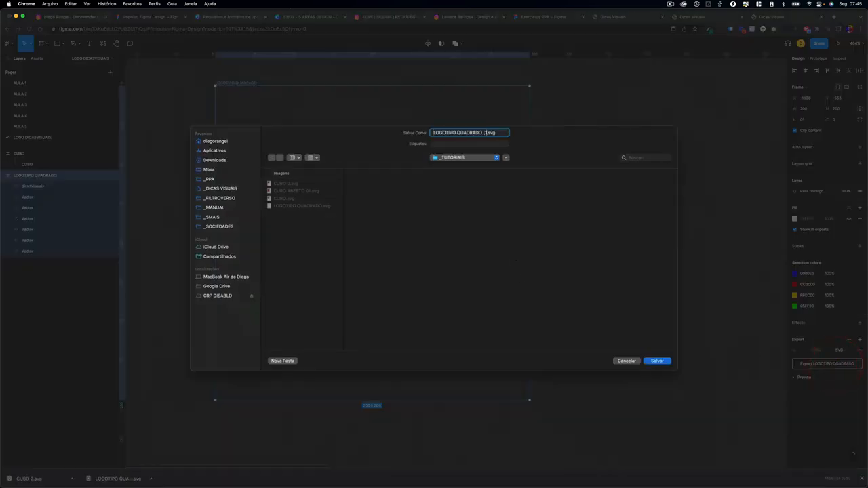
key(Return)
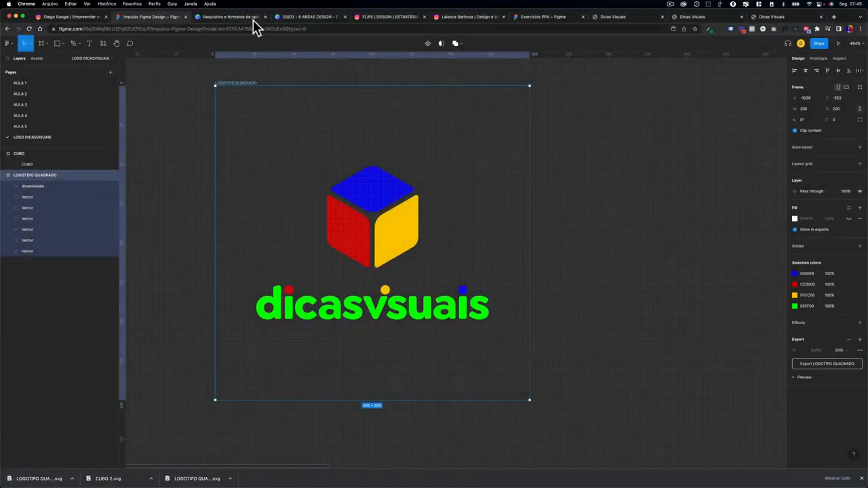
In the Canva carousel design, upload the newly exported SVG and move the existing square logo to the left side of the page
click(287, 17)
click(12, 143)
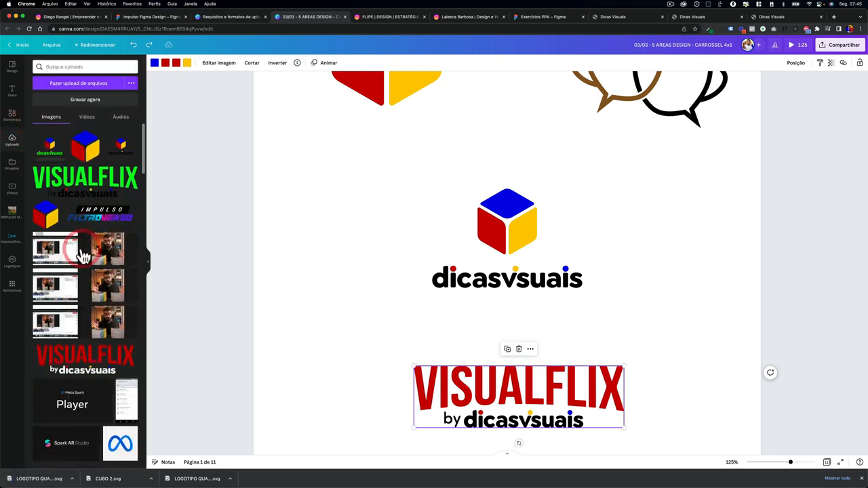
drag(512, 239, 360, 237)
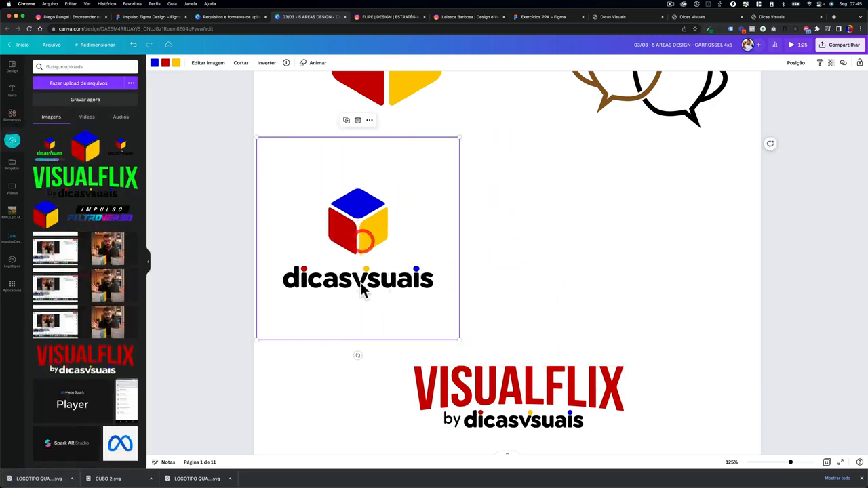
Add the green-lettered logo beside the existing square logo and recolor its green lettering black
click(51, 162)
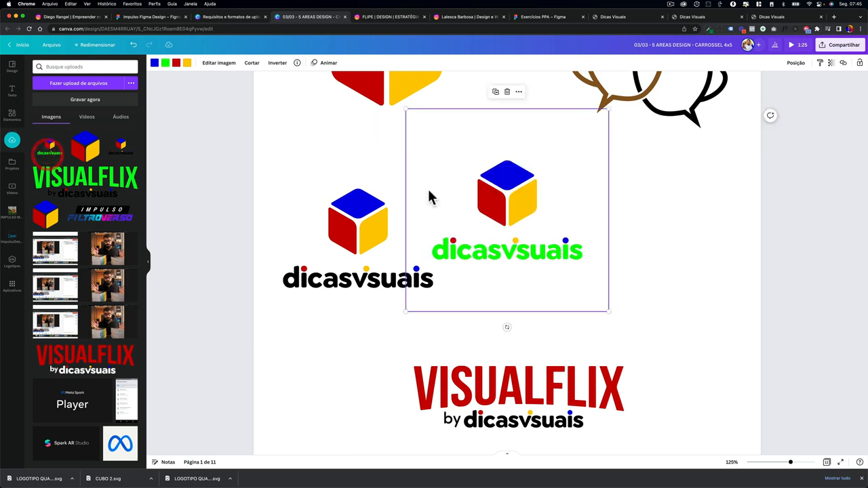
drag(428, 193, 504, 213)
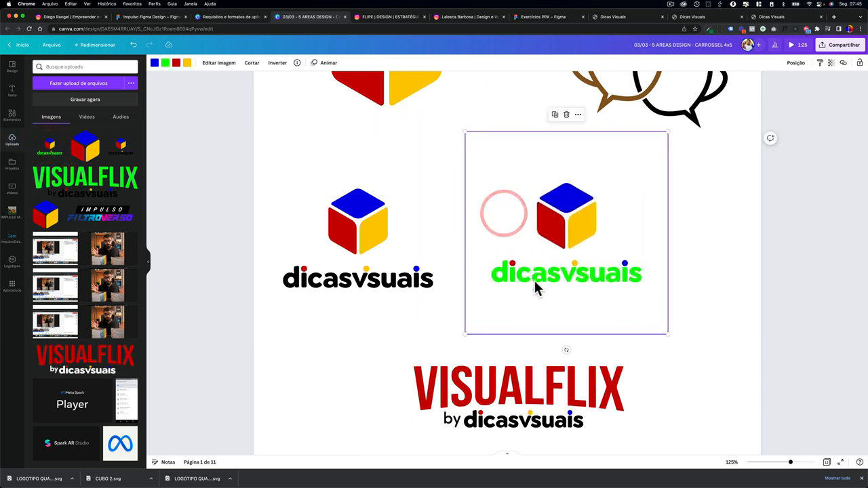
click(165, 63)
click(59, 97)
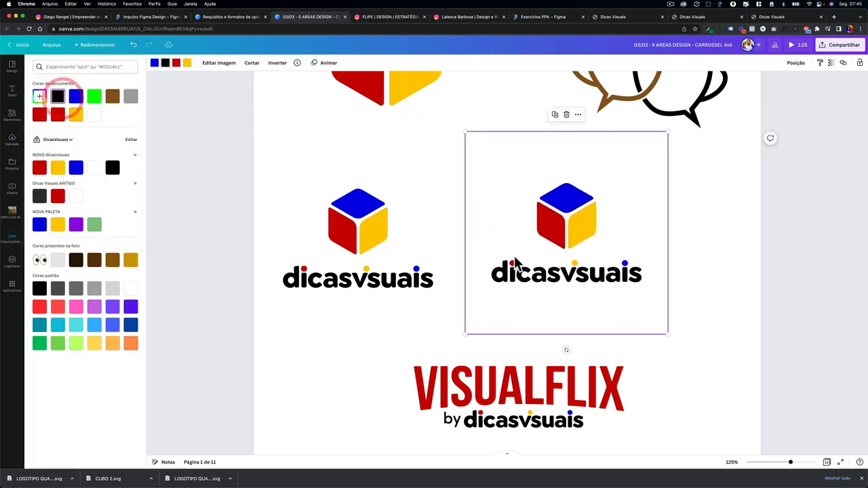
Move the recolored square logo slightly downward and away from the matching logo beside it on page 1
drag(514, 268, 524, 275)
scroll(523, 264, down, 3)
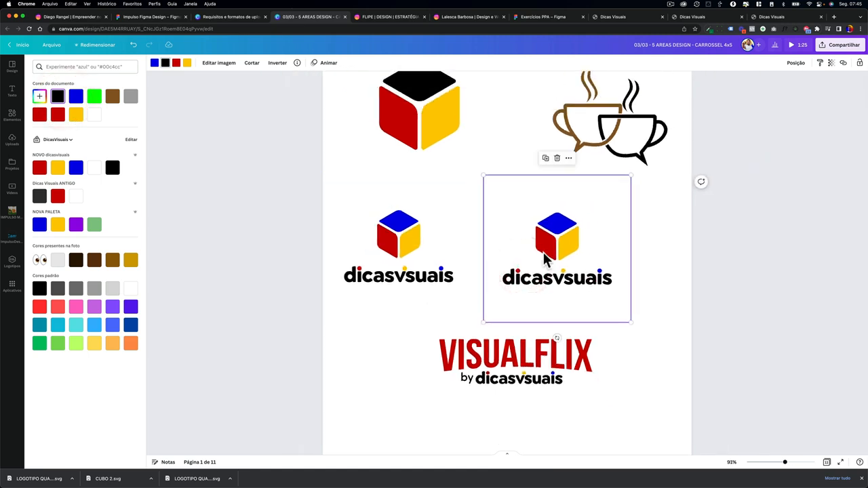
scroll(562, 242, down, 3)
scroll(595, 172, up, 1)
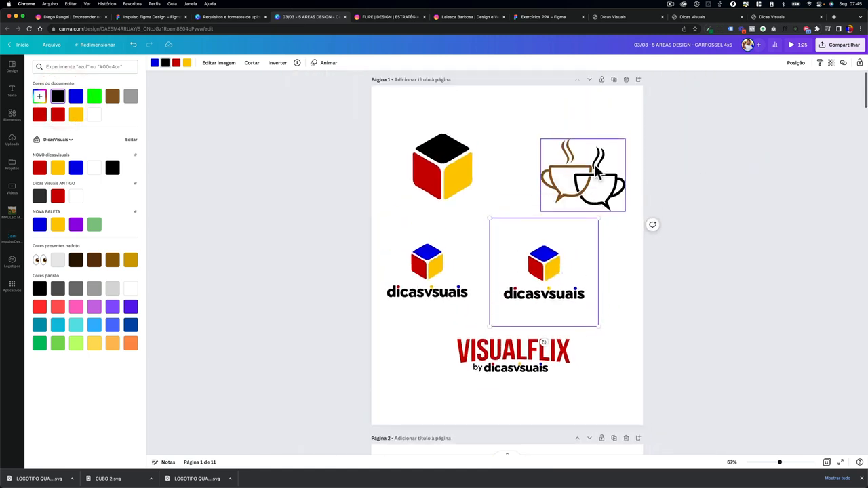
Add a blank page after page 1 and set its background color to black
click(640, 85)
click(523, 280)
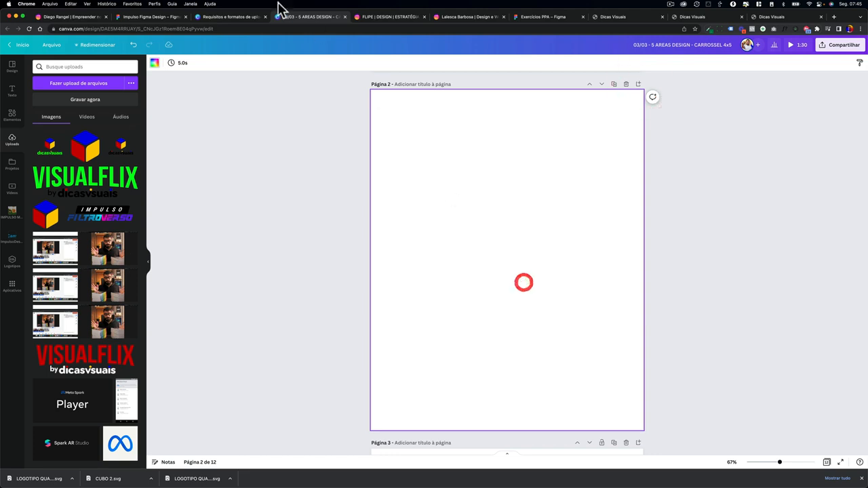
click(156, 63)
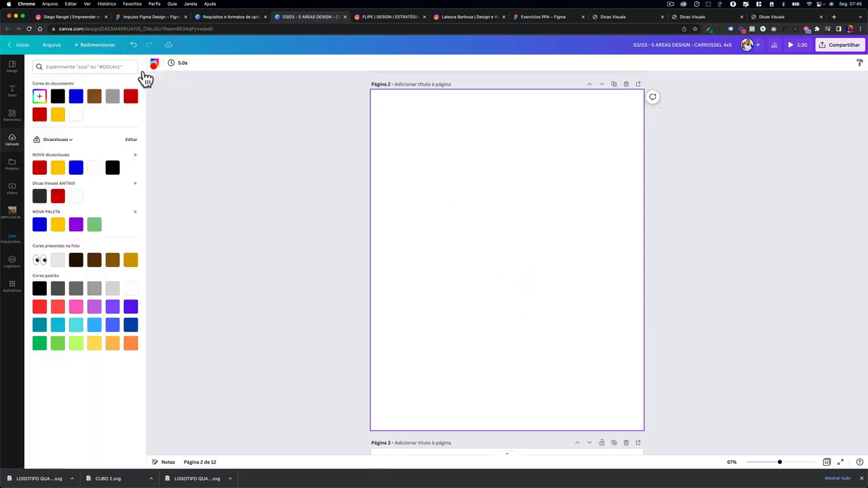
click(57, 96)
Paste the copied square logo onto the black page and center it
click(282, 176)
key(super+v)
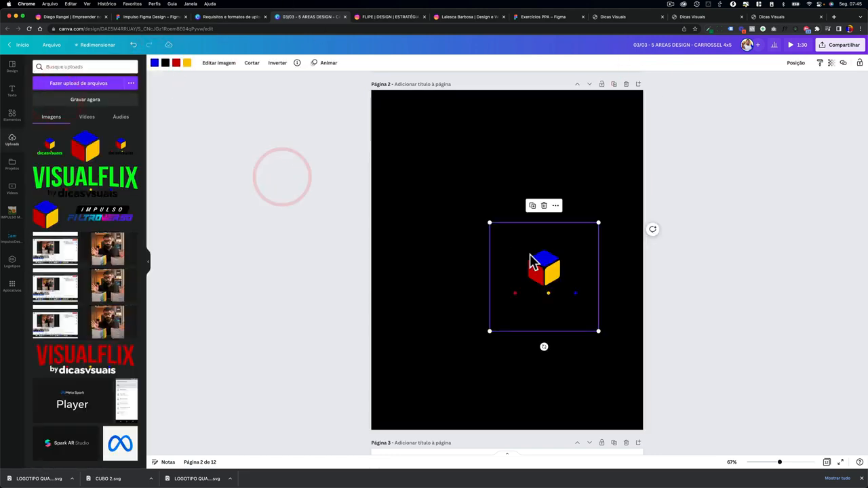
drag(539, 256, 504, 239)
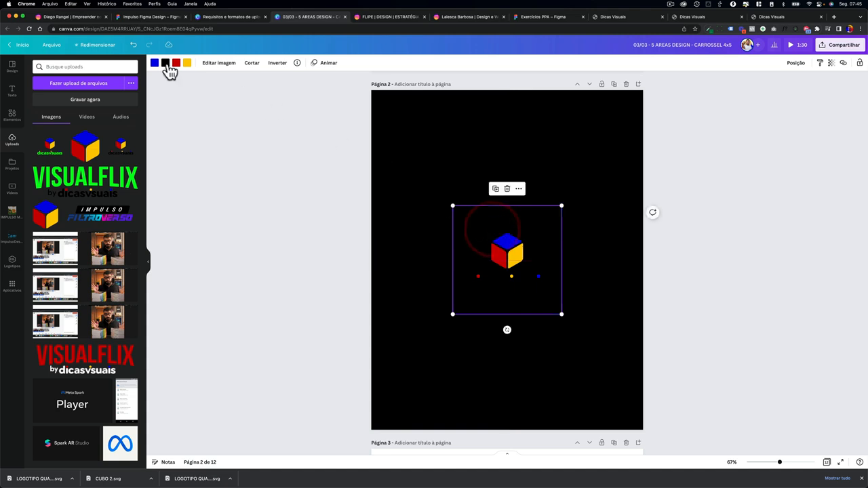
Recolor the pasted logo's black lettering white and enlarge the logo to fill most of the black page's width
click(165, 64)
click(79, 119)
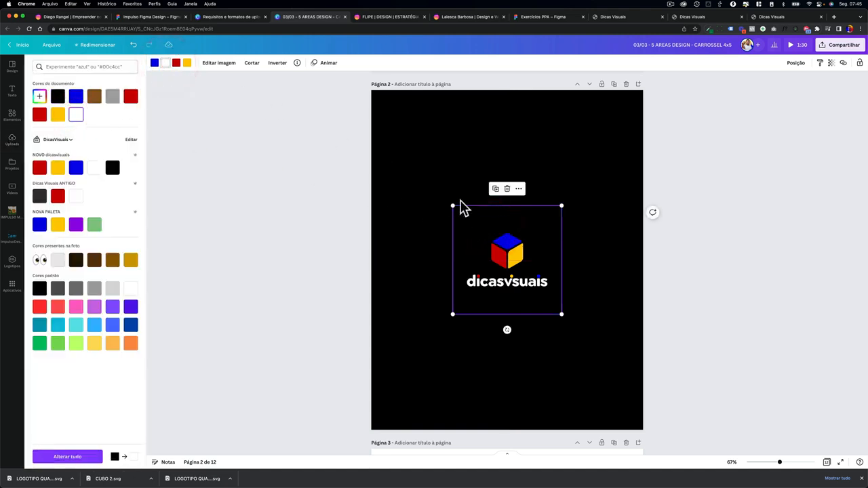
drag(452, 206, 394, 147)
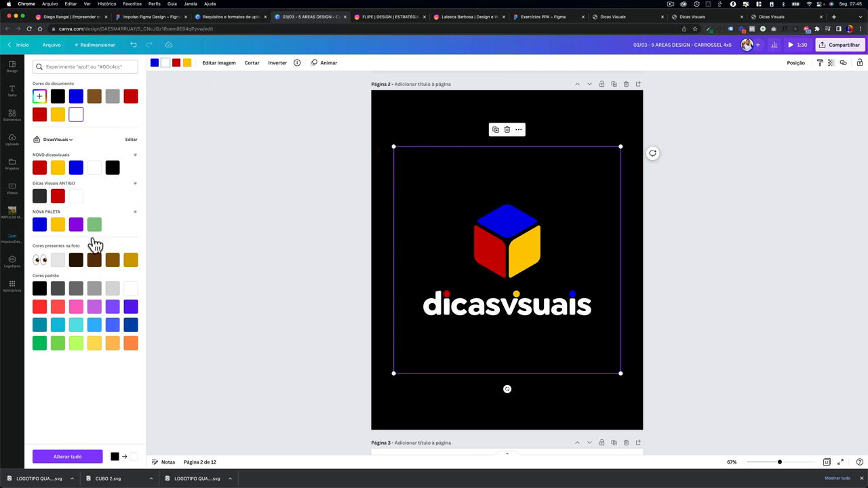
Try the light green from NOVA PALETA on the logo's lettering and undo the change
click(96, 230)
key(super+z)
click(259, 238)
Select the VISUALFLIX logo on page 1, then switch to Adobe Illustrator and open the recent file visualflix-logo.ai
scroll(286, 230, up, 4)
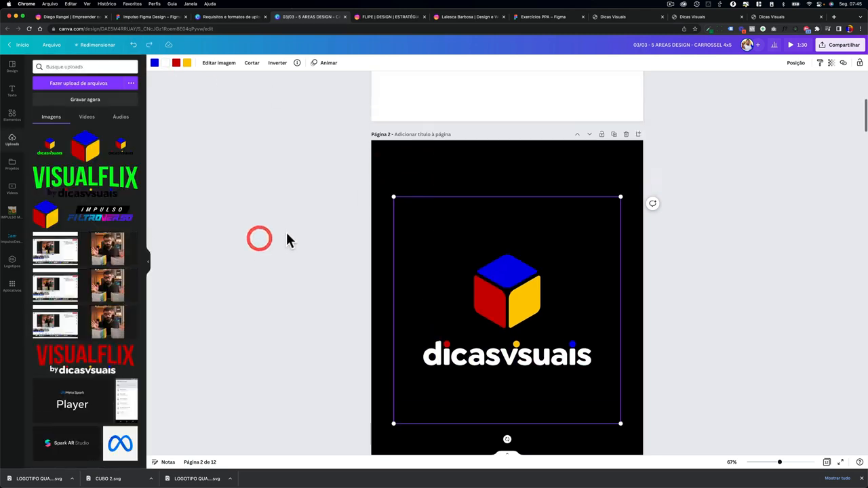
scroll(306, 234, up, 2)
click(494, 359)
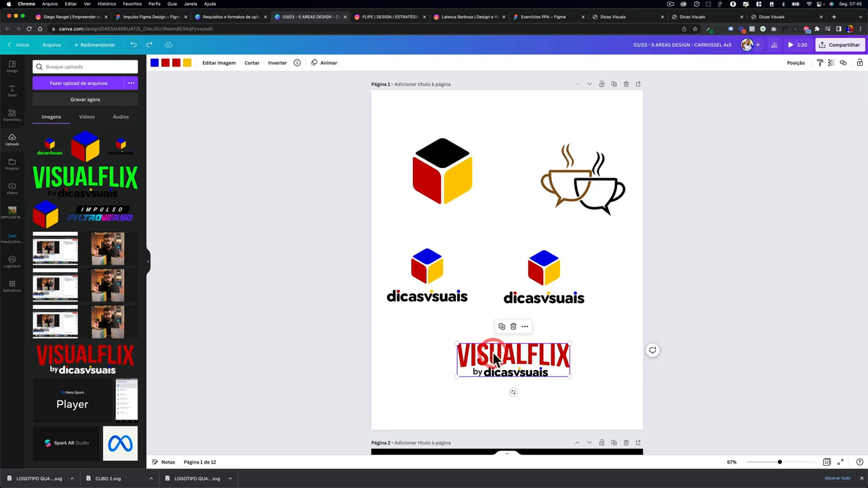
key(super+space)
text(il)
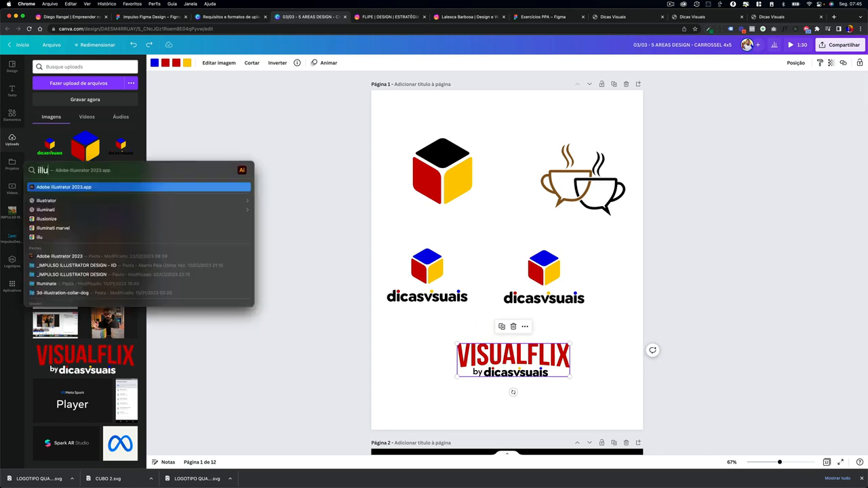
key(Return)
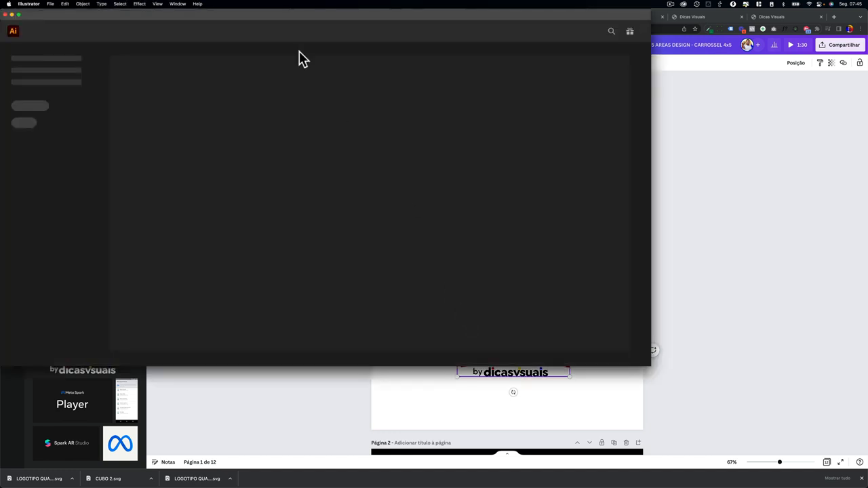
drag(249, 15, 375, 64)
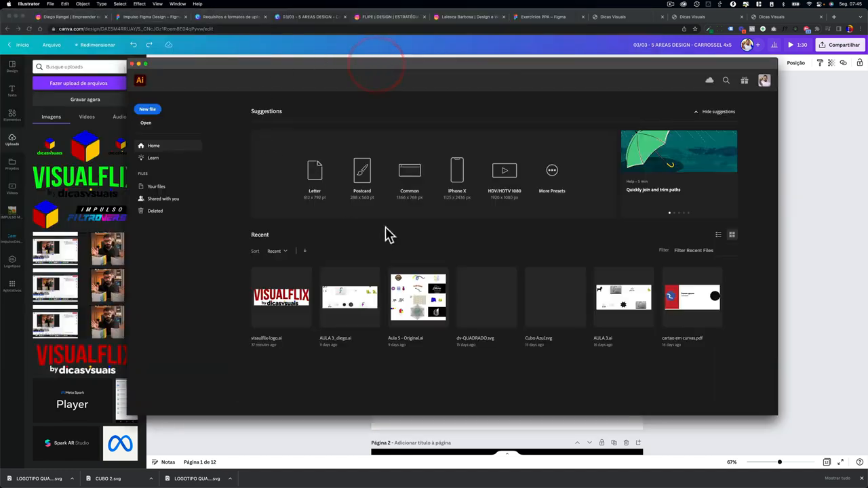
click(298, 288)
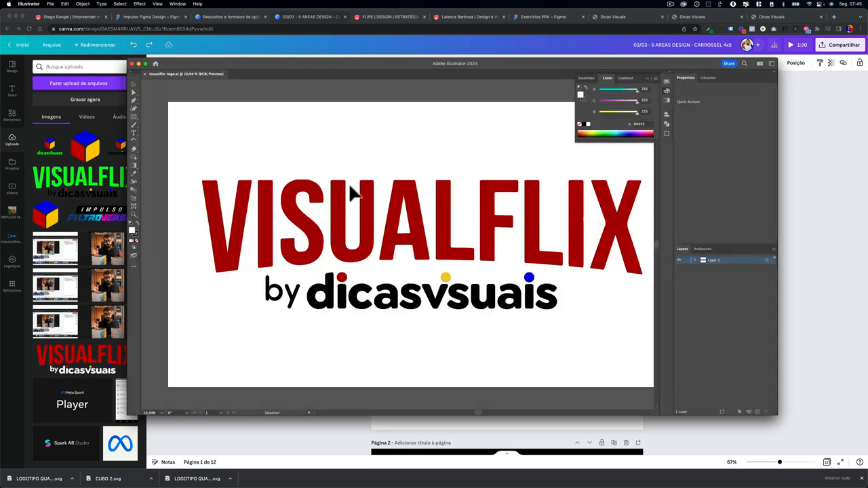
Examine the extents and dimensions of the VISUALFLIX logo group and the size of the artboard
click(273, 178)
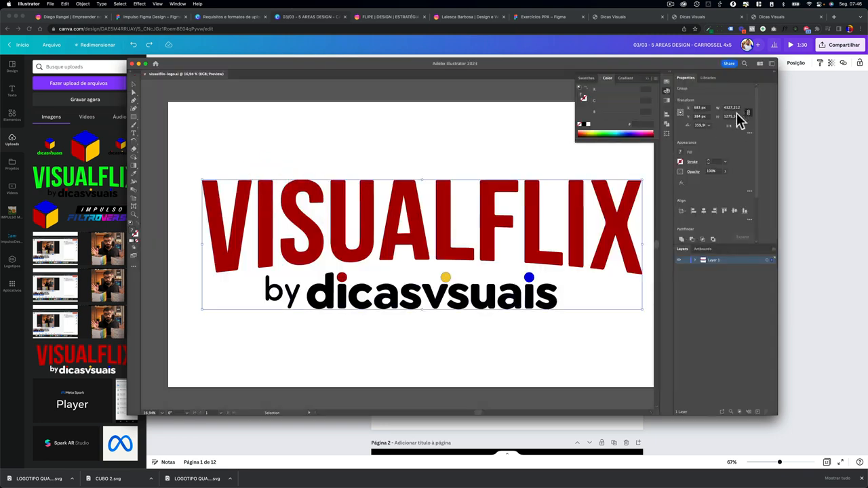
click(280, 163)
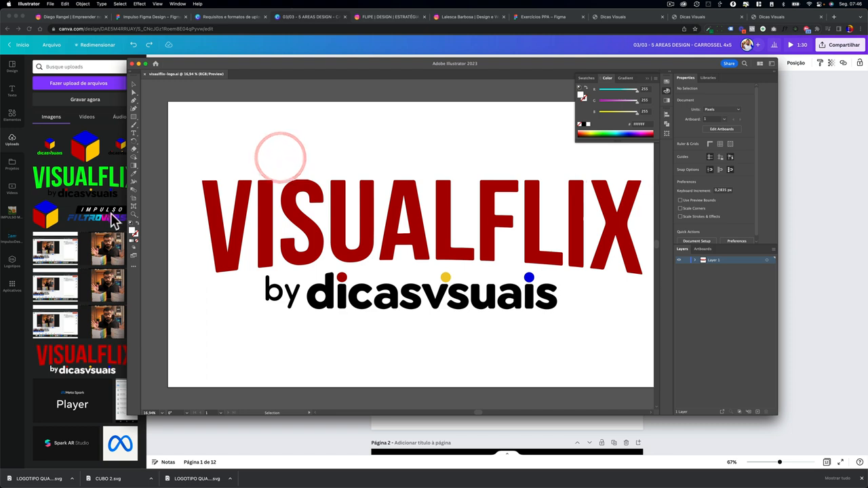
click(134, 198)
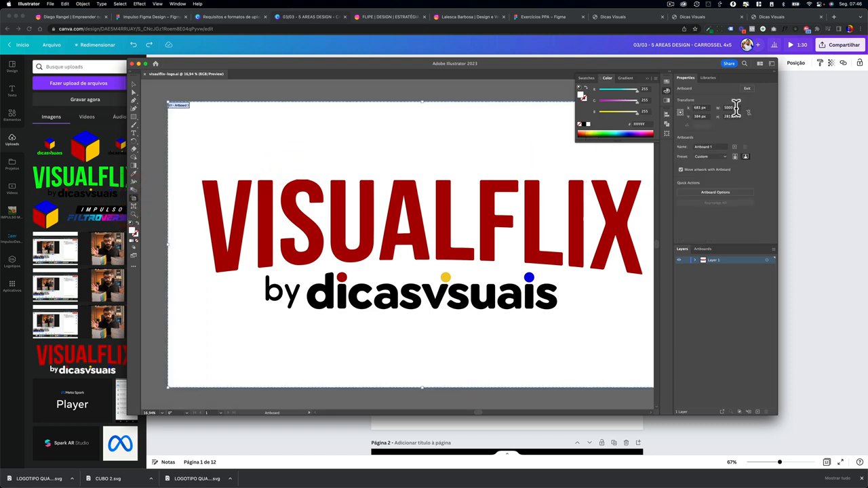
key(Escape)
click(279, 328)
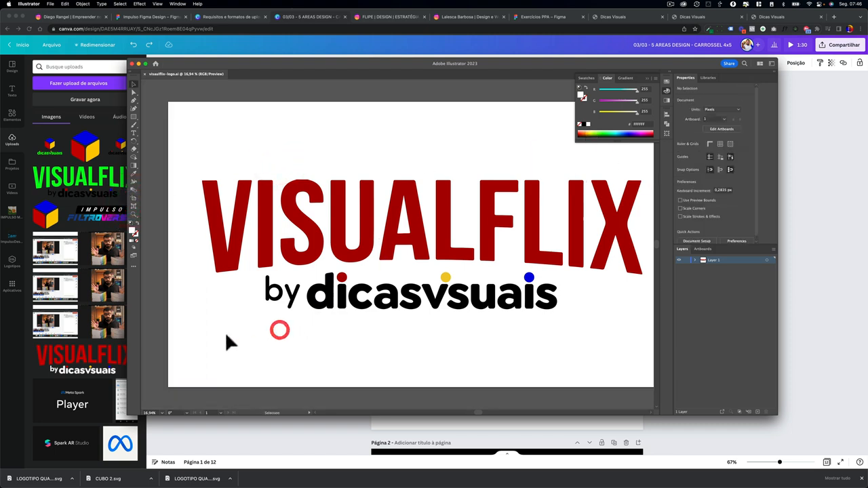
click(567, 207)
click(553, 333)
click(256, 214)
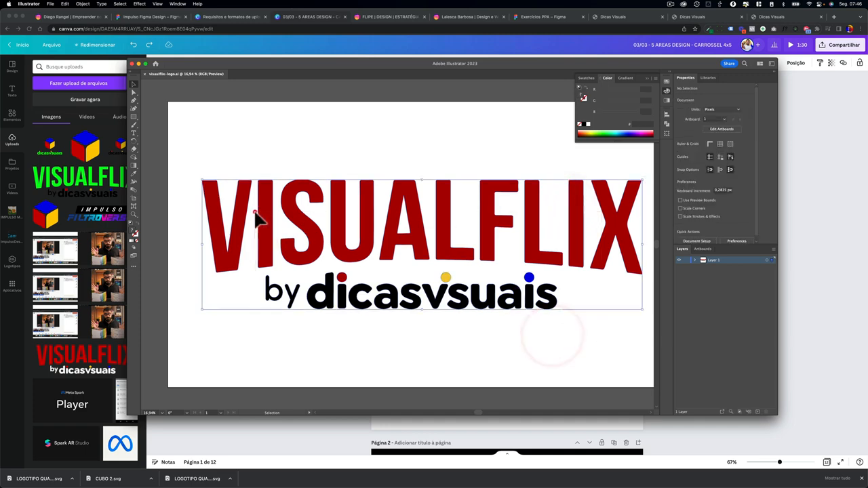
click(207, 319)
click(569, 197)
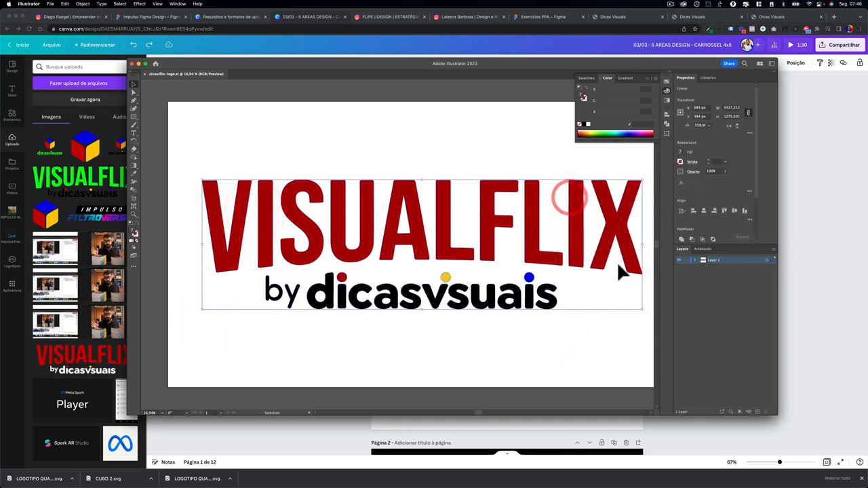
click(312, 294)
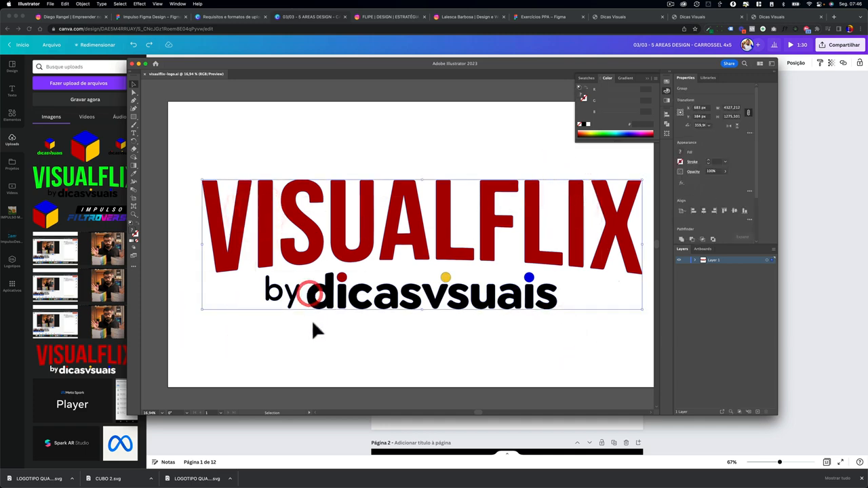
click(313, 322)
Set the VISUALFLIX logo group's width to 200 px with its proportions constrained
drag(327, 290, 330, 321)
key(super+z)
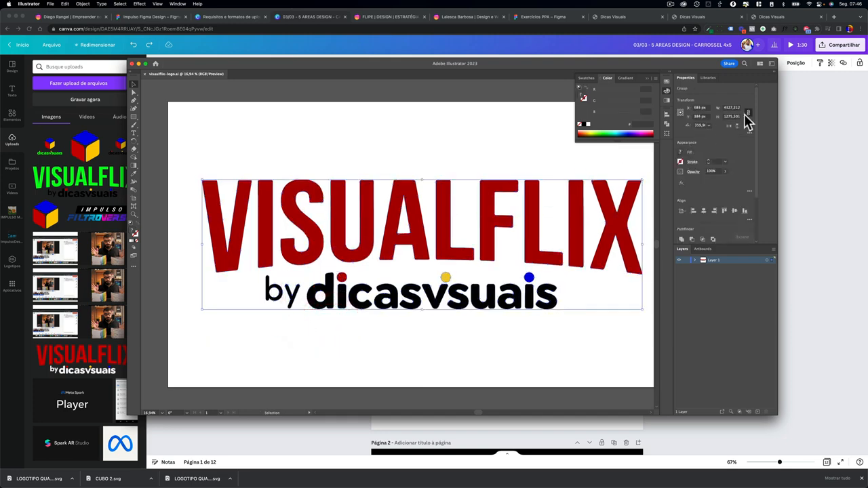
click(749, 114)
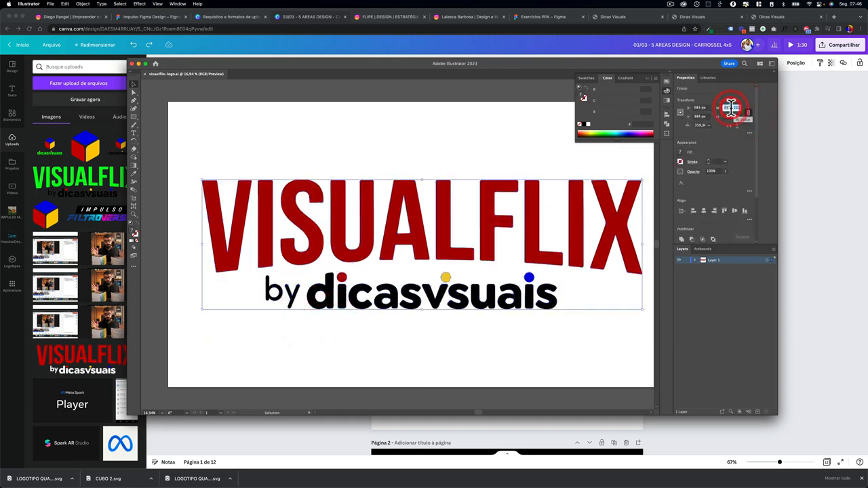
key(Return)
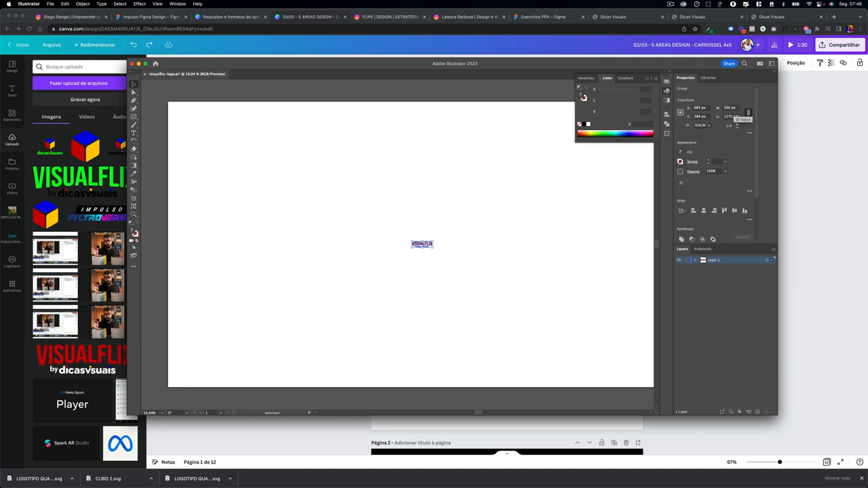
Open the export settings for the selected logo, name the new asset visualflix-ai, and choose SVG as the format
right_click(416, 246)
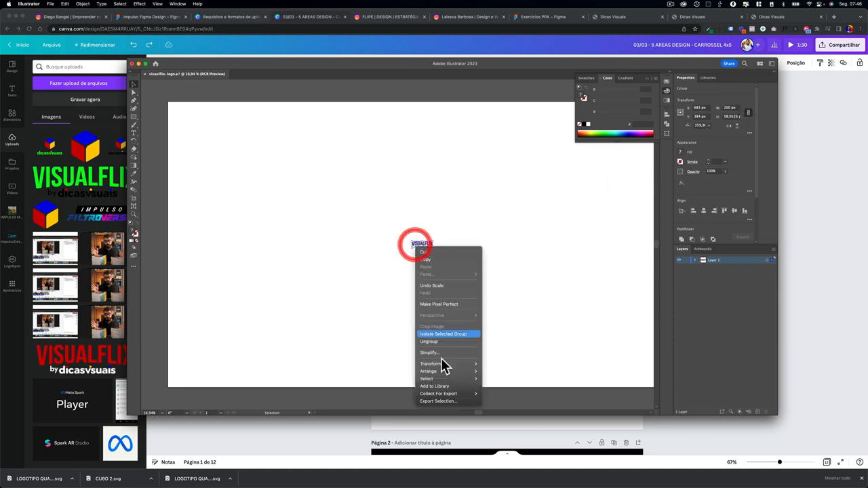
click(438, 401)
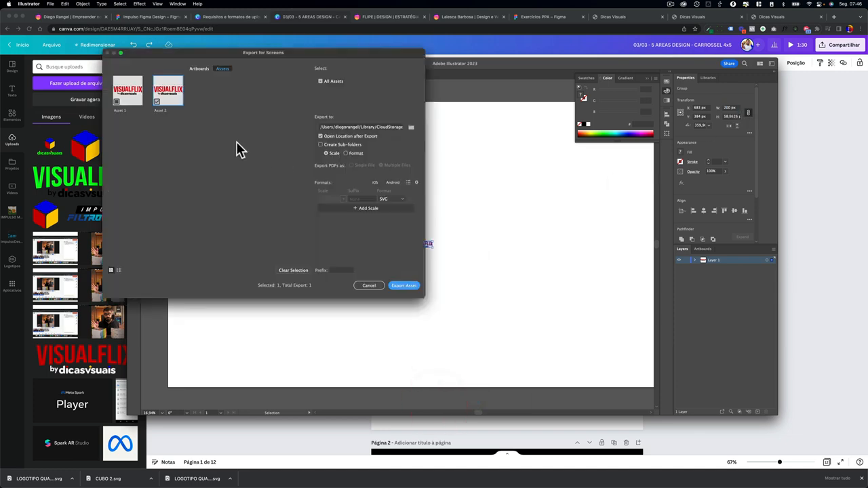
double_click(164, 110)
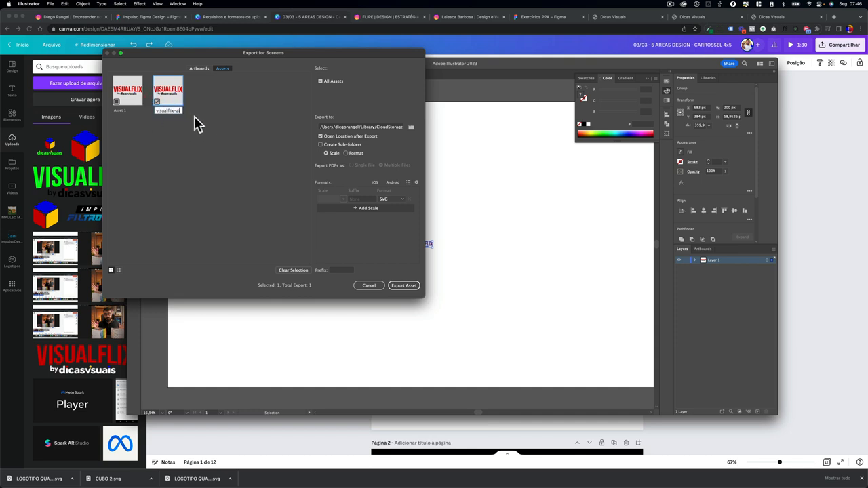
click(386, 200)
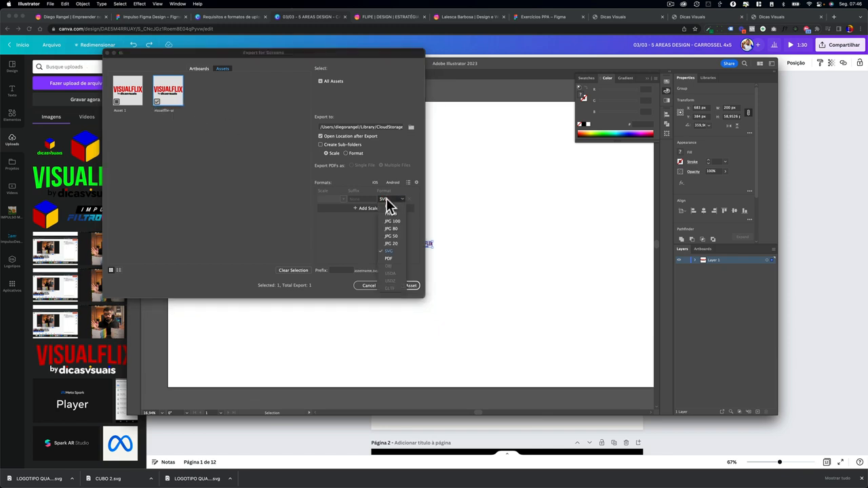
click(388, 251)
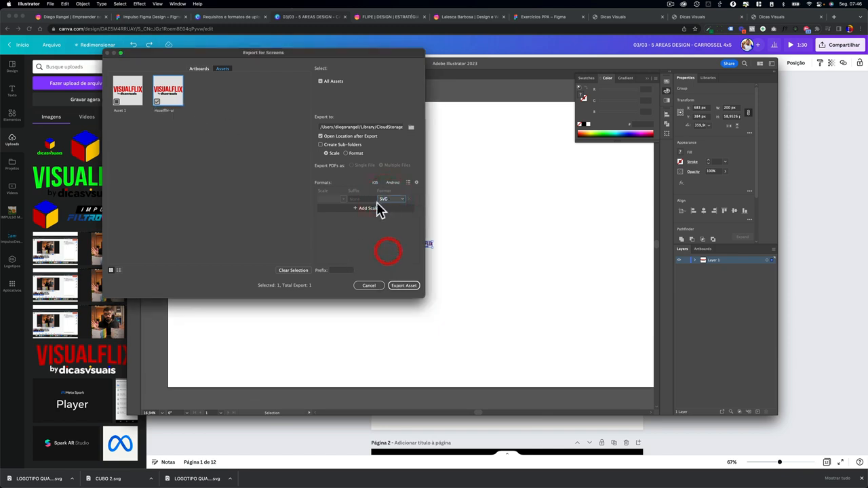
Export the asset to the _TUTORIAIS folder inside _VIDEOS on the desktop and select the resulting visualflix-ai.svg
click(411, 127)
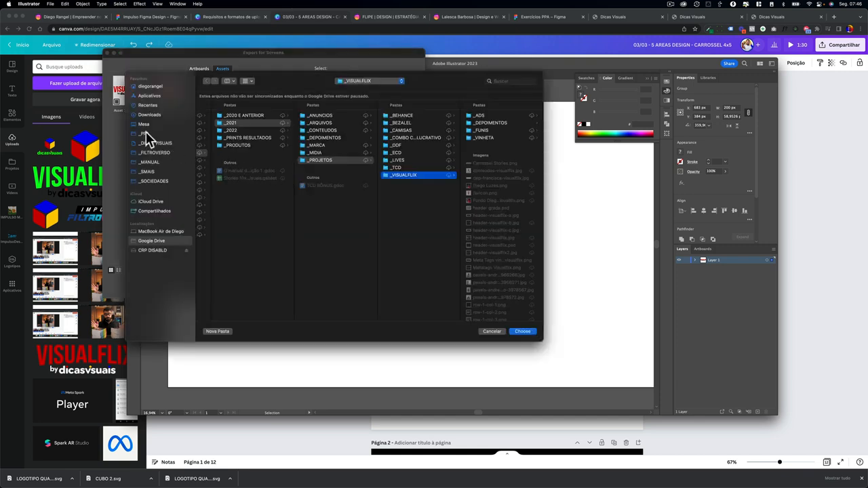
click(145, 124)
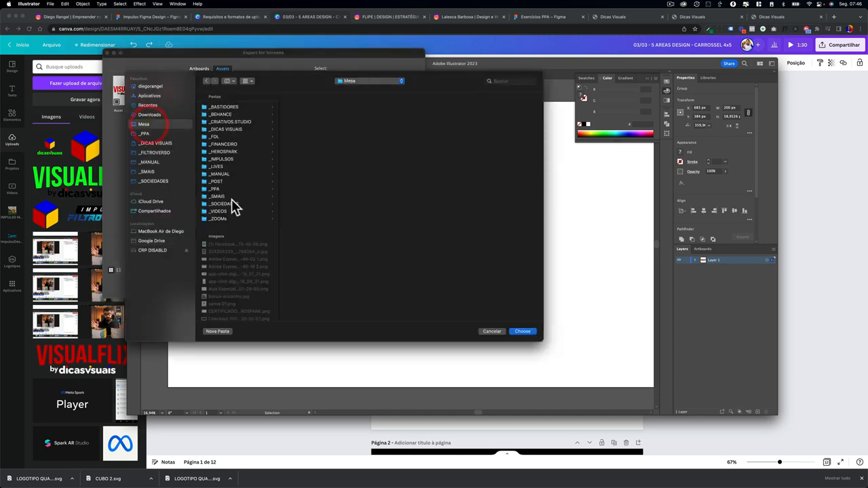
click(225, 211)
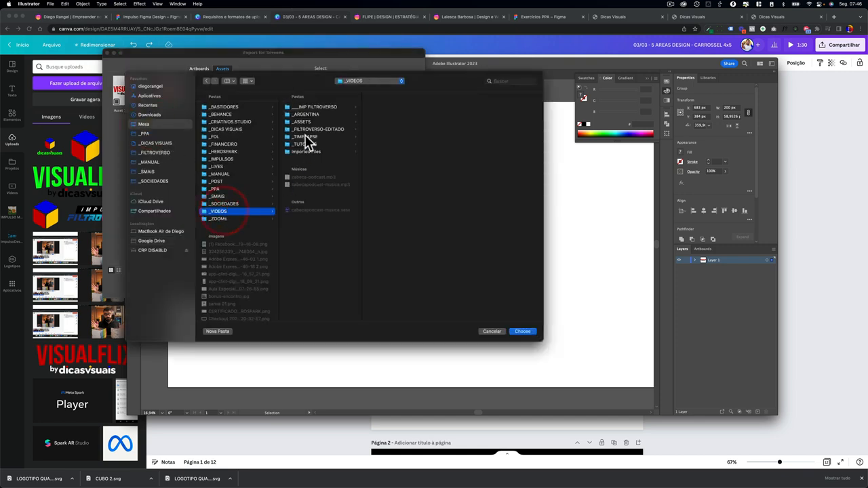
click(309, 144)
click(518, 333)
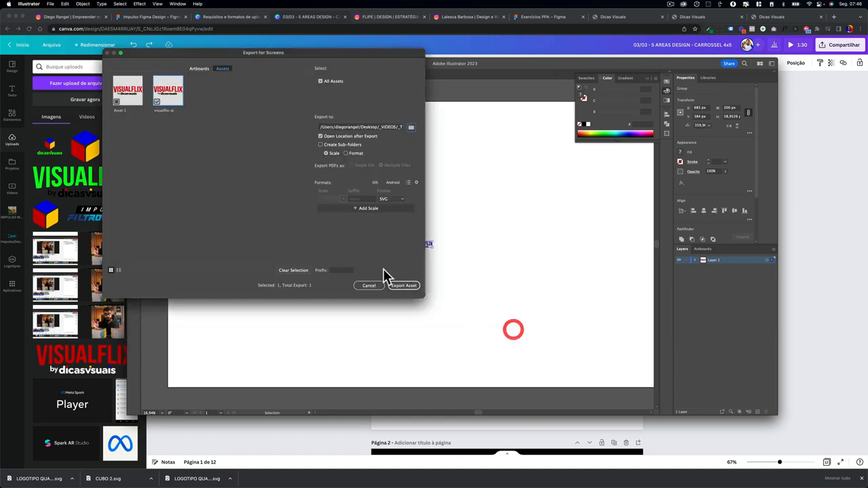
click(397, 286)
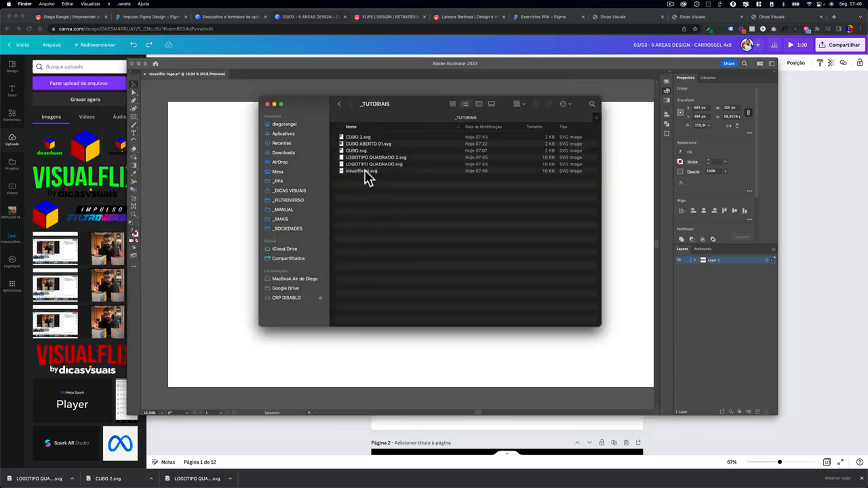
click(365, 172)
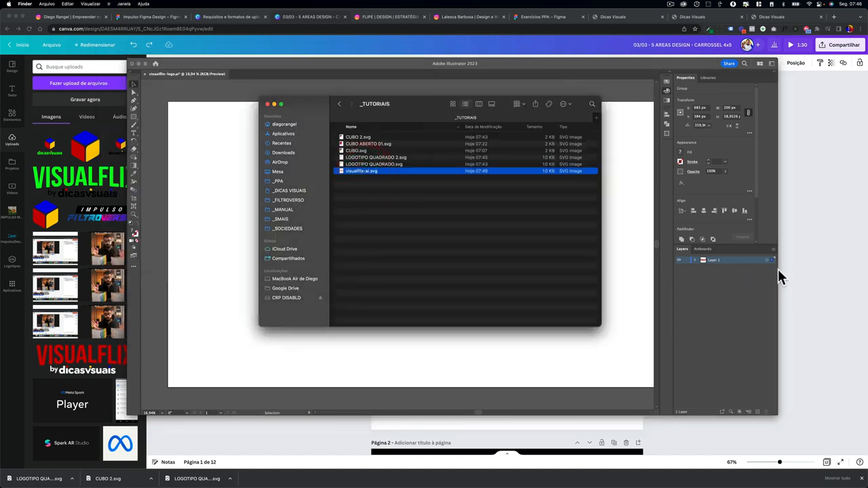
Switch to the Canva design, upload visualflix-ai.svg from the _TUTORIAIS folder, and place it enlarged below the dicasvisuais logos
click(796, 266)
key(Delete)
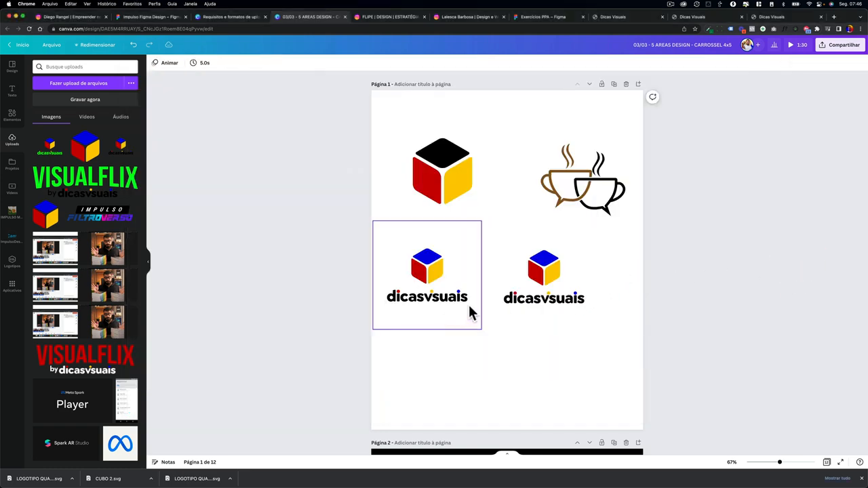
key(super+Tab)
drag(363, 173, 97, 250)
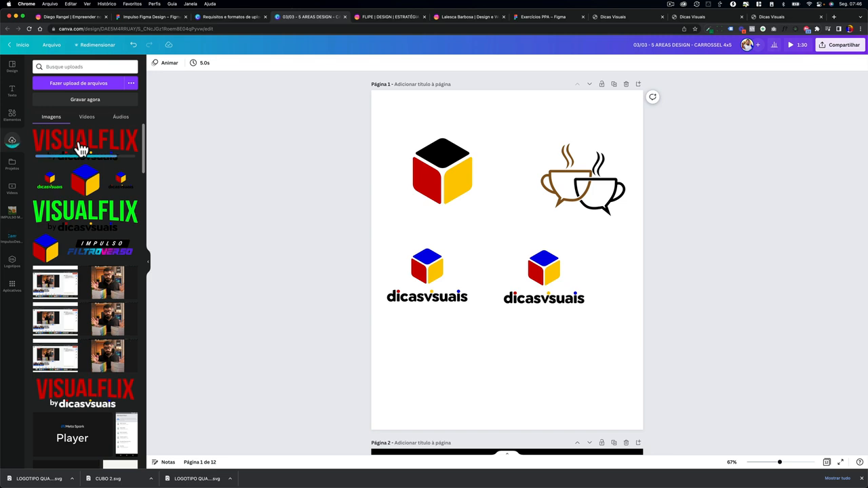
drag(80, 149, 508, 354)
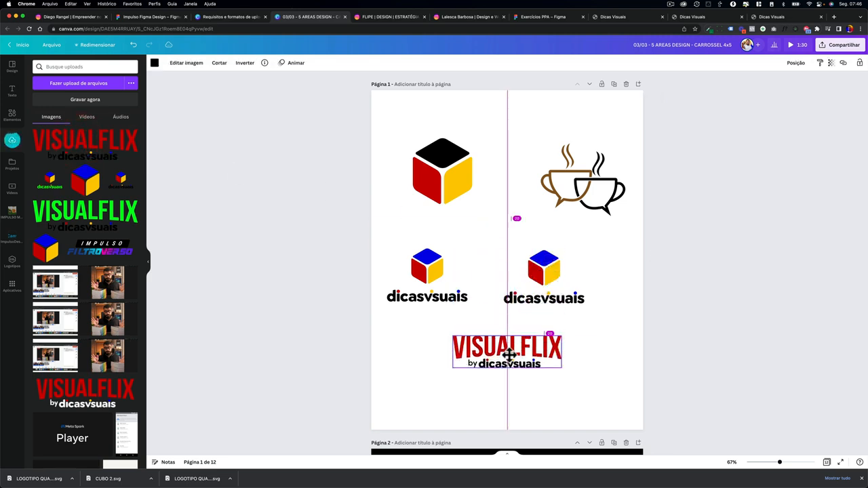
drag(453, 335, 396, 317)
Try recoloring the VISUALFLIX logo with the blue, brown and gray document colors
click(154, 63)
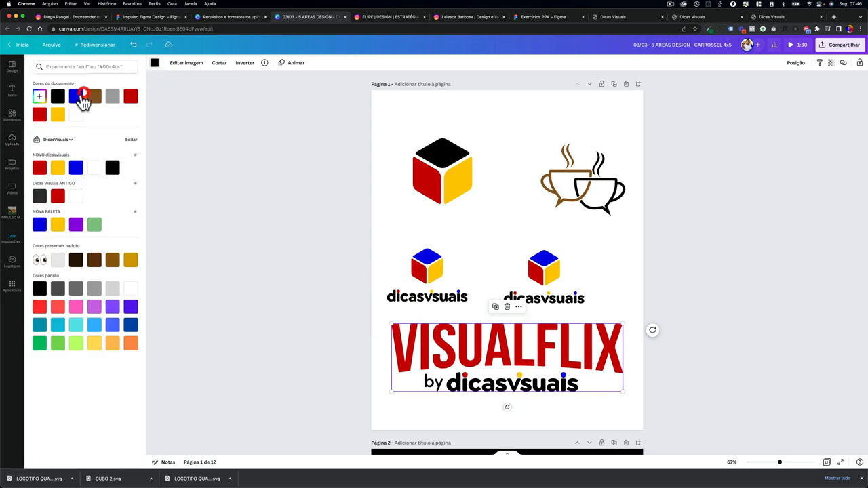
click(77, 97)
click(95, 96)
click(113, 97)
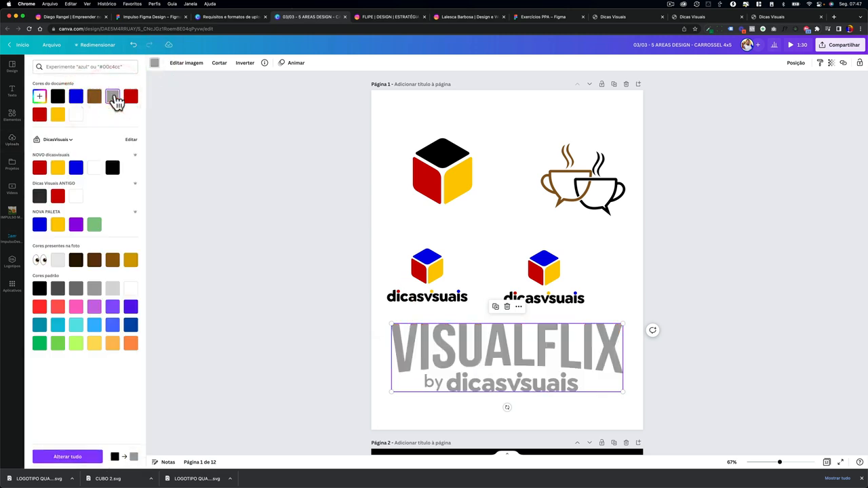
Undo the color changes and delete the VISUALFLIX logo from the page
key(super+z)
key(super+z)
key(super+z)
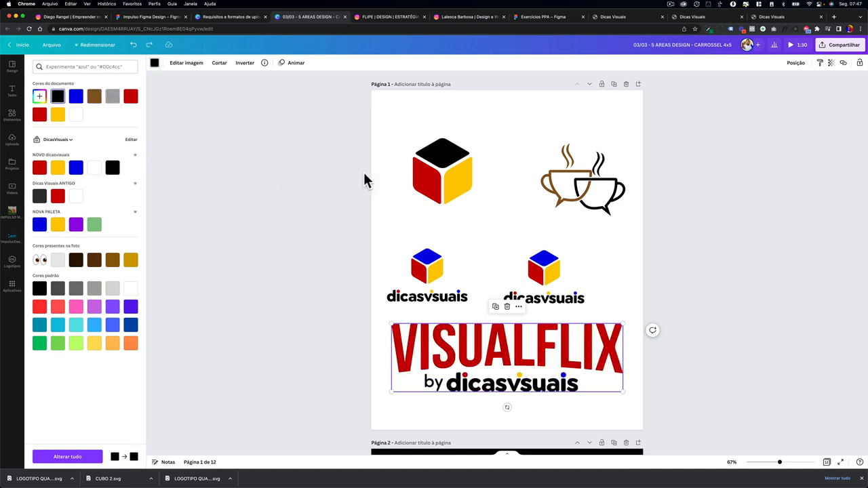
key(Delete)
Switch to the Figma file and move the CUBO frame close beside the LOGOTIPO QUADRADO frame
click(170, 19)
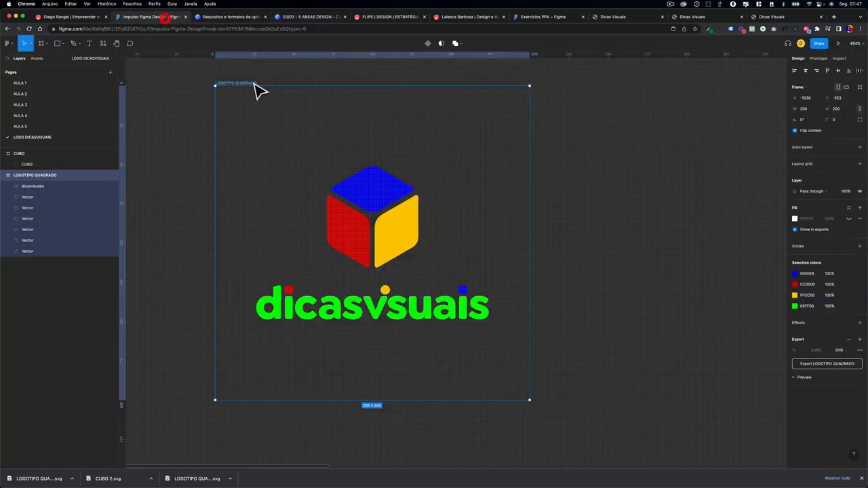
scroll(484, 235, down, 10)
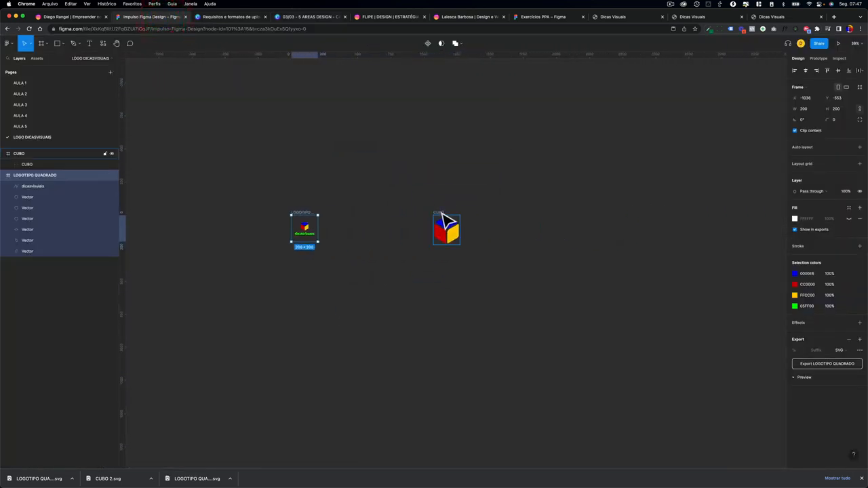
drag(442, 227, 345, 227)
click(380, 211)
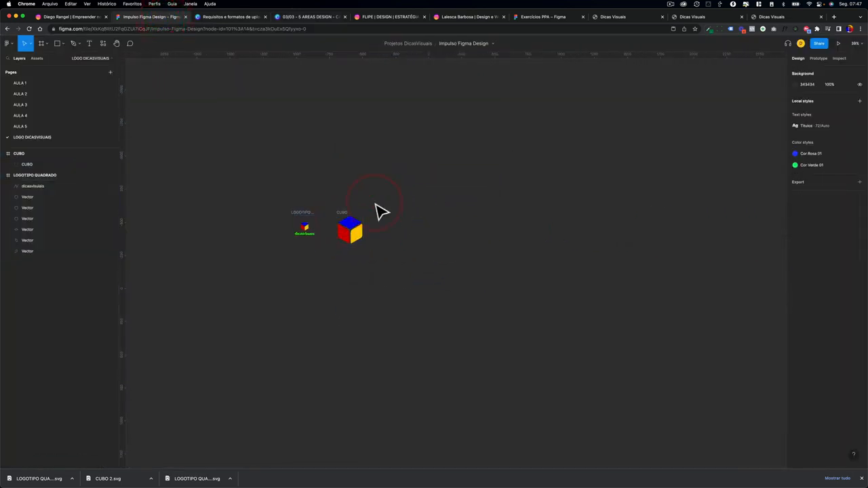
Import visualflix-ai.svg from Finder into the empty area of the Figma page and rename its frame VISUALFLIX
key(super+Tab)
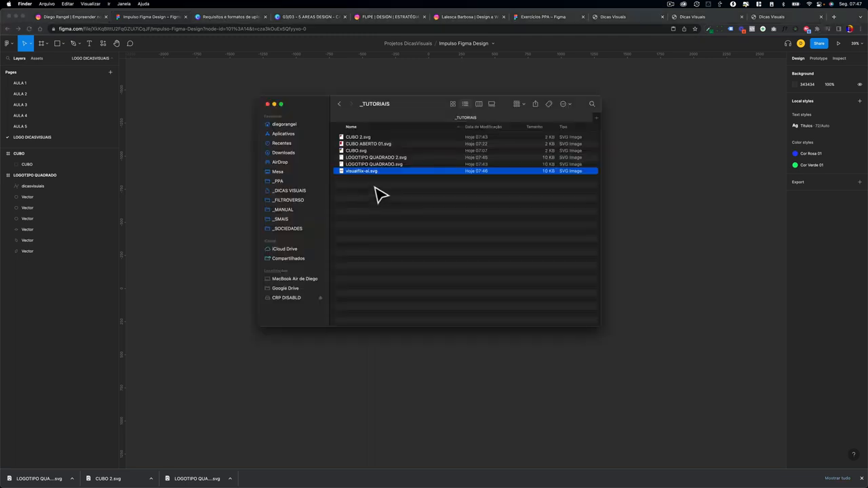
drag(370, 178, 418, 208)
scroll(426, 219, up, 5)
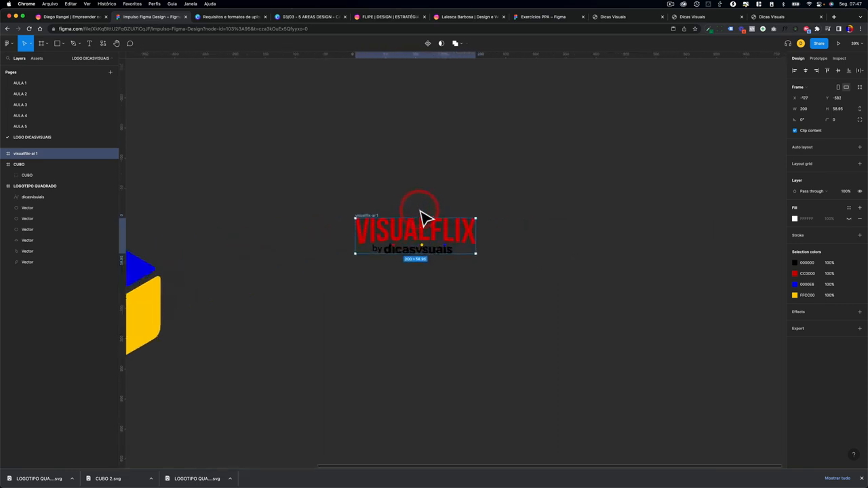
double_click(368, 215)
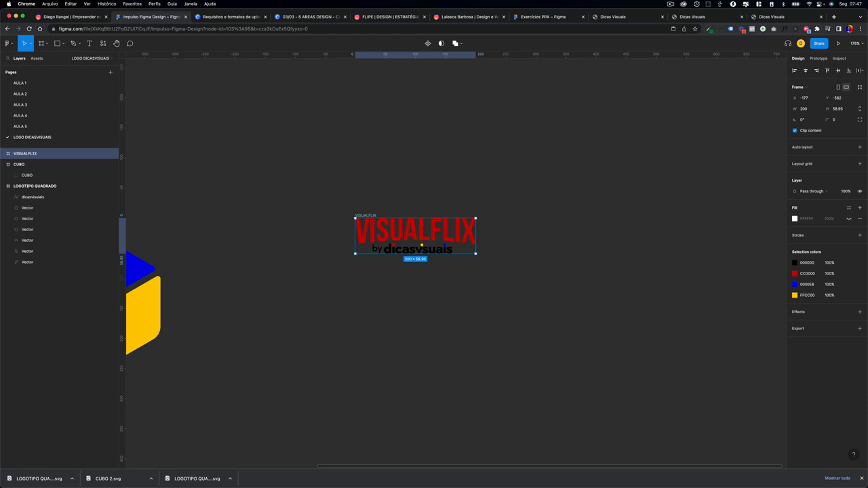
Try a darker, muted shade for the red parts of the VISUALFLIX logo and undo it
click(796, 274)
drag(744, 298, 746, 331)
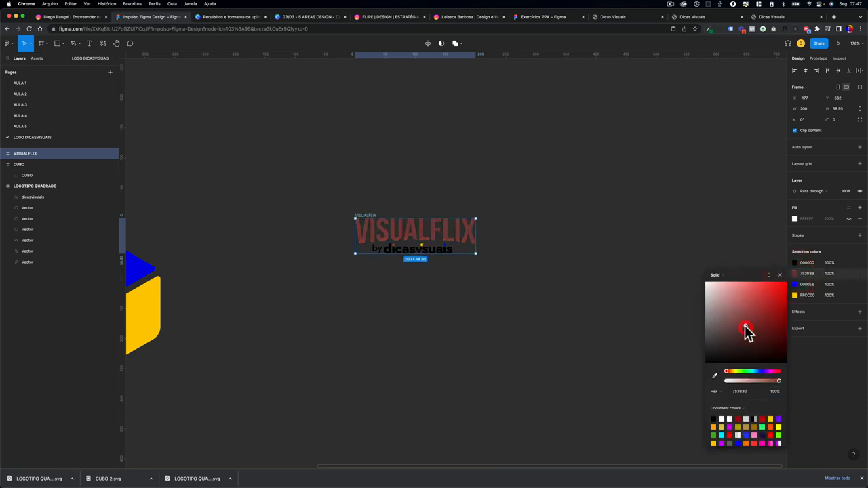
key(super+z)
Ungroup the Layer_1-2 group inside the VISUALFLIX frame and the nested group holding the red letters
scroll(397, 243, up, 10)
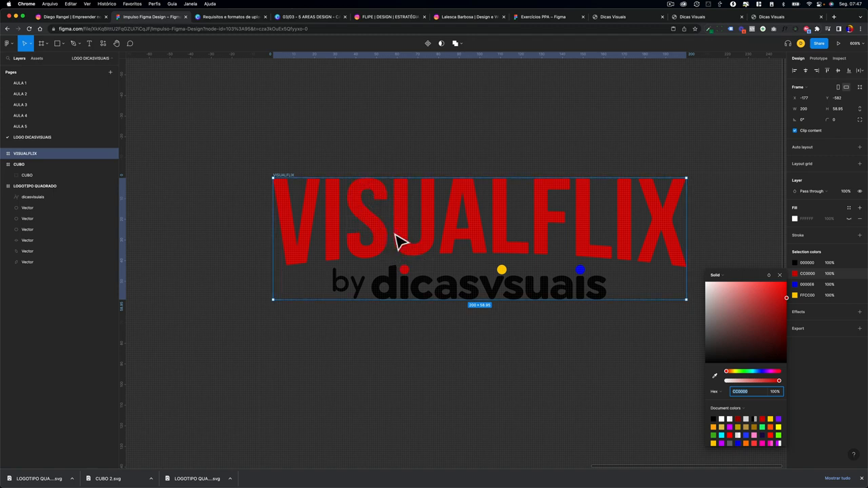
scroll(514, 237, down, 3)
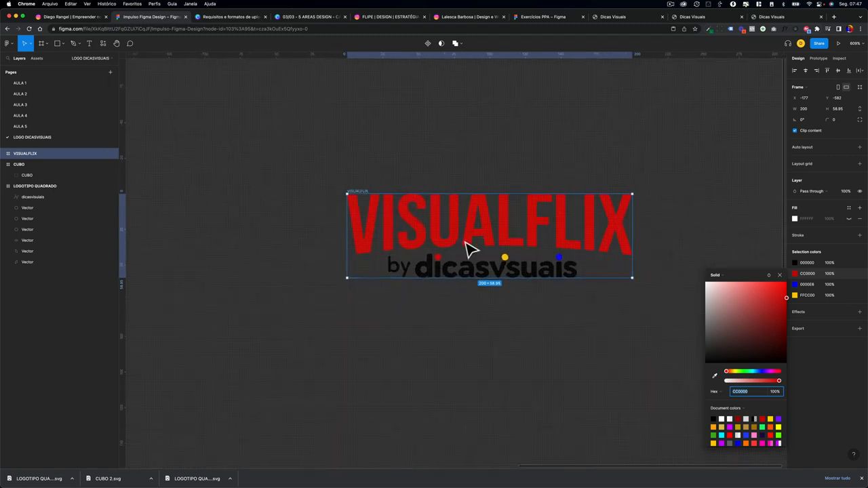
click(6, 154)
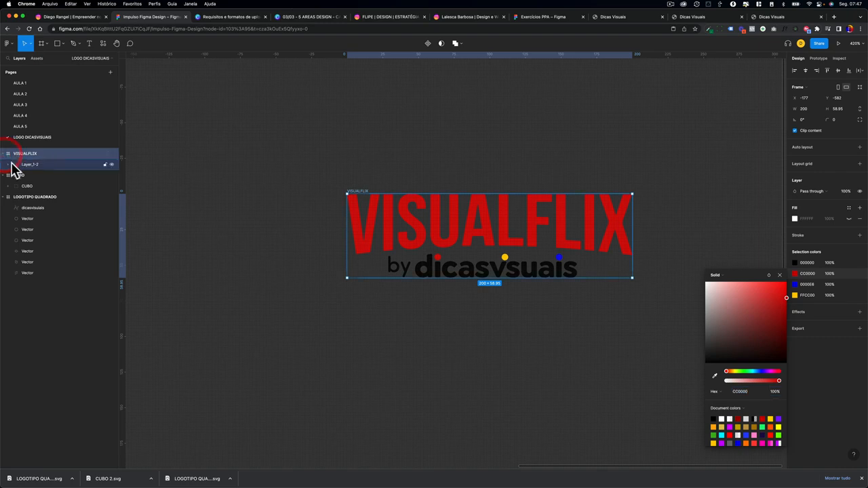
click(22, 165)
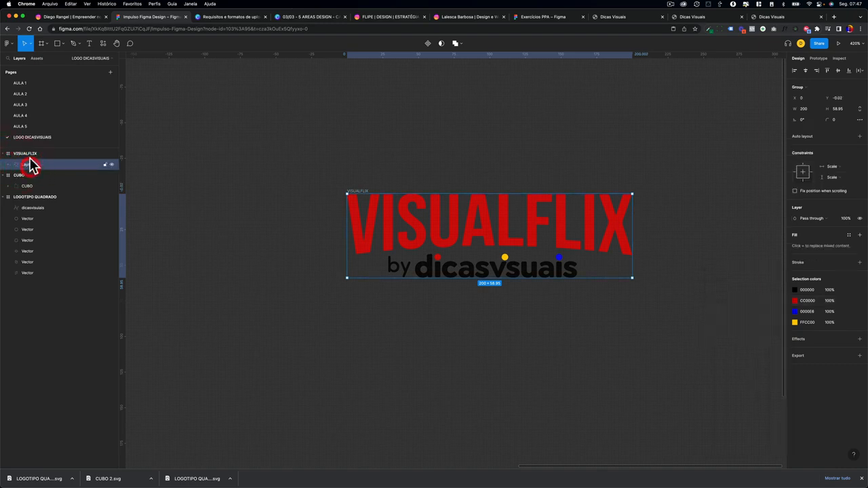
key(Return)
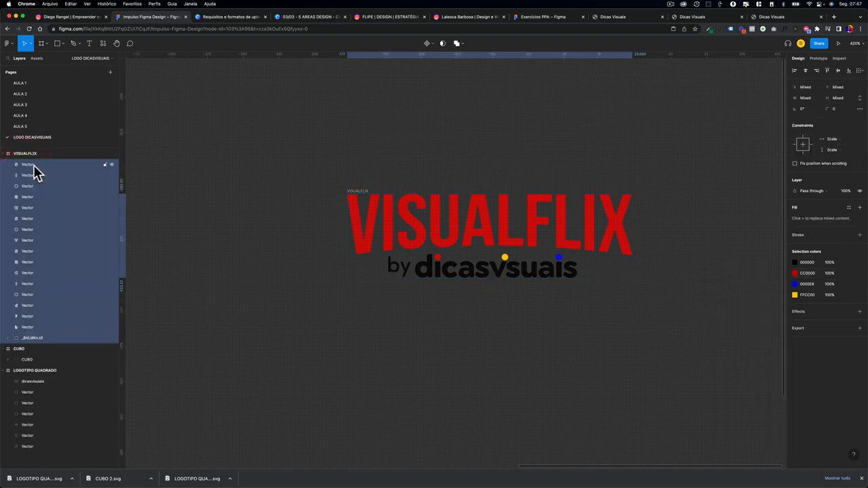
click(29, 338)
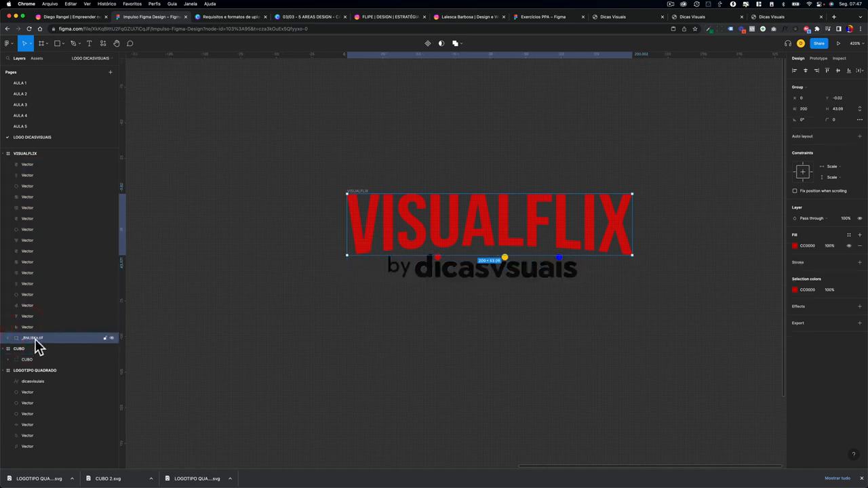
key(super+shift+g)
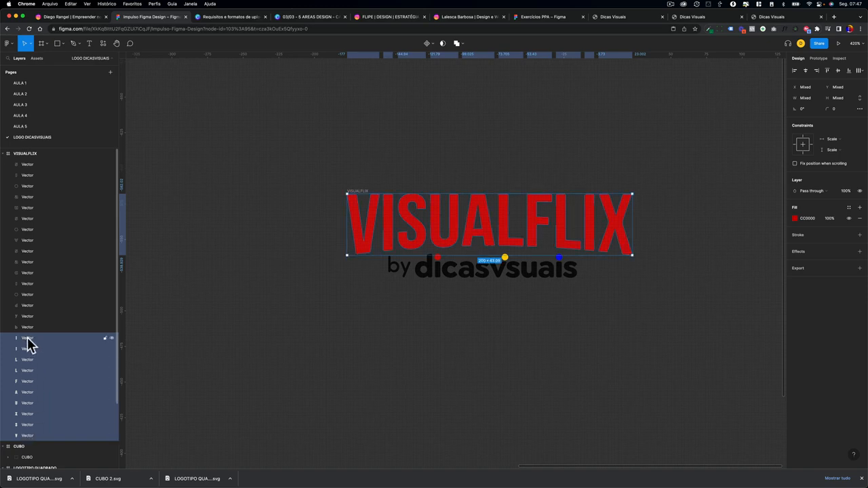
Unite the red VISUALFLIX letters and flatten the union into a single vector
click(456, 43)
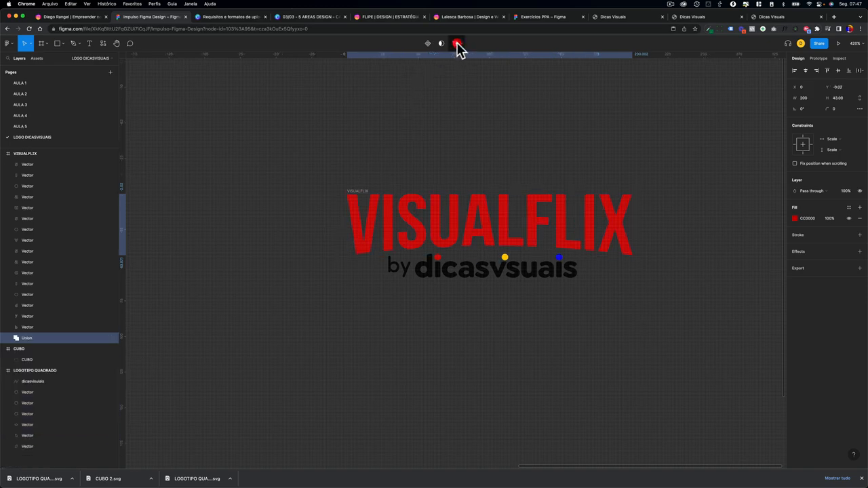
right_click(28, 339)
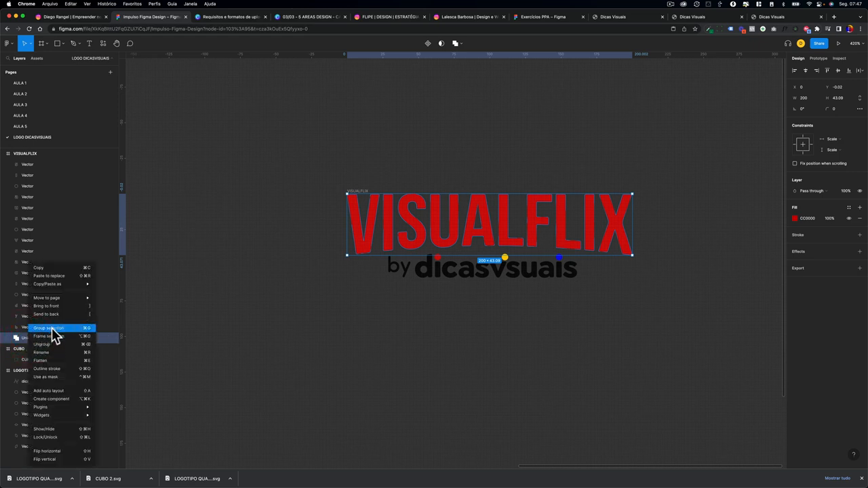
click(56, 361)
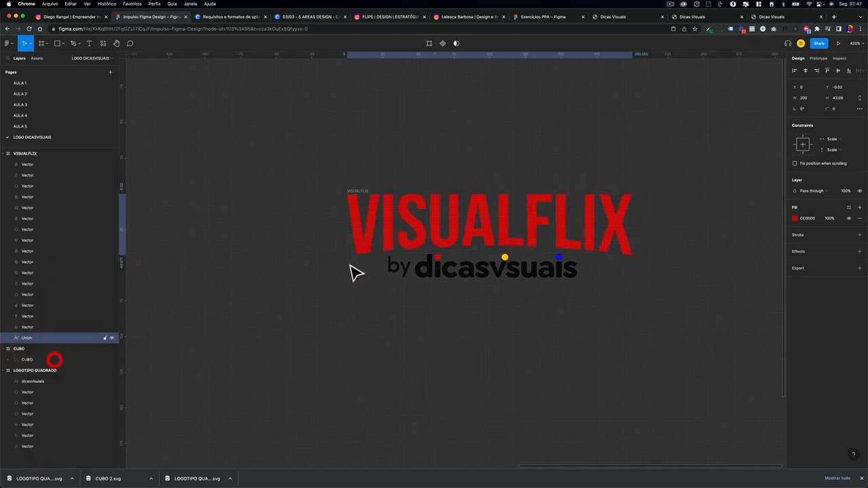
Change the flattened VISUALFLIX lettering's fill to bright green 34EC16
click(795, 219)
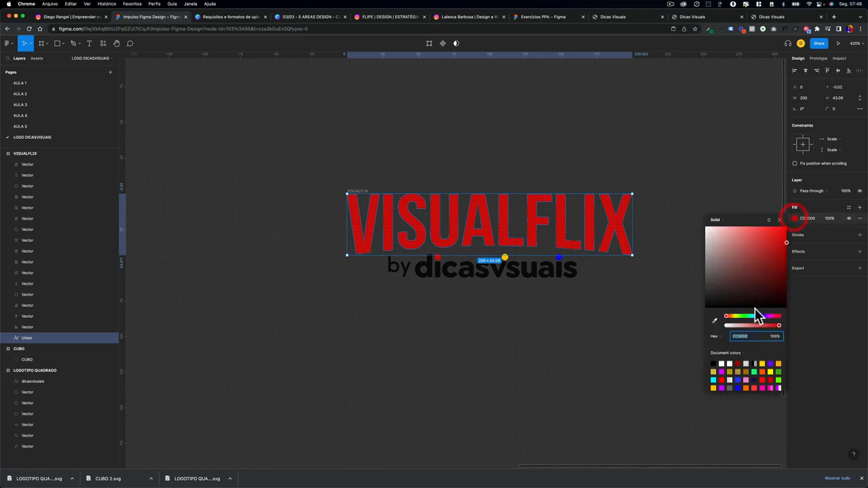
click(743, 317)
drag(759, 263, 779, 233)
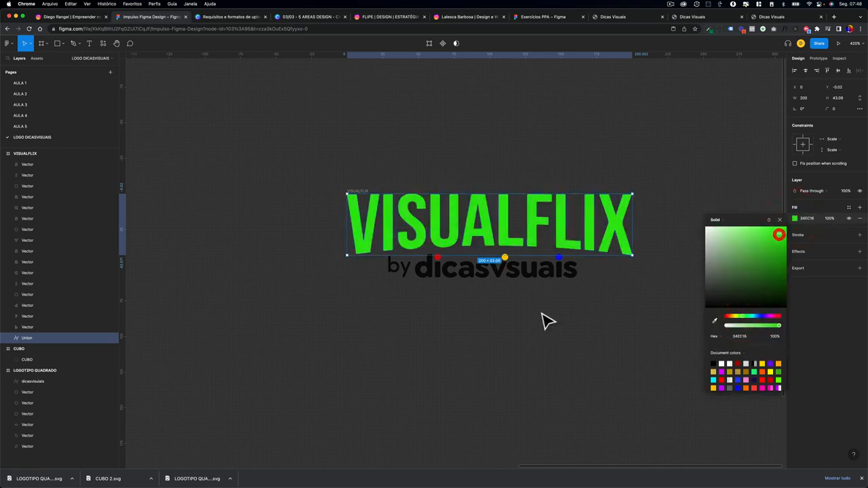
Select all the black "by dicasvisuais" letters without the colored dots and flatten them into one vector
click(449, 278)
drag(366, 274, 595, 283)
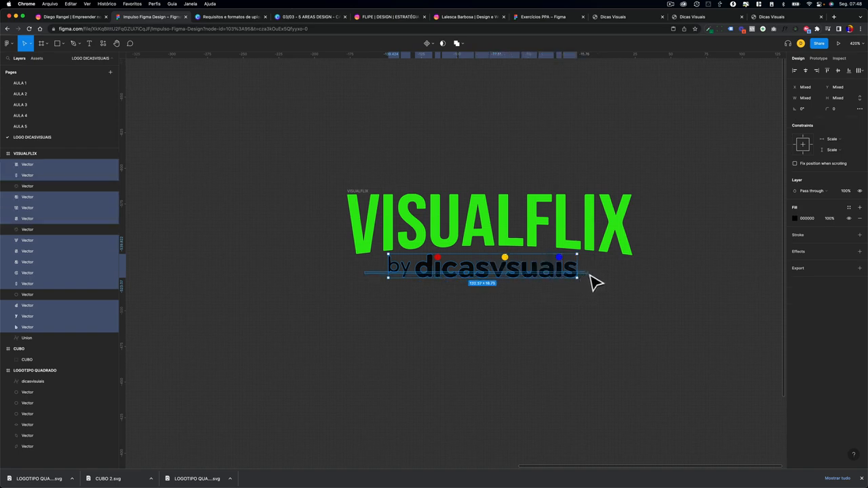
key(super+e)
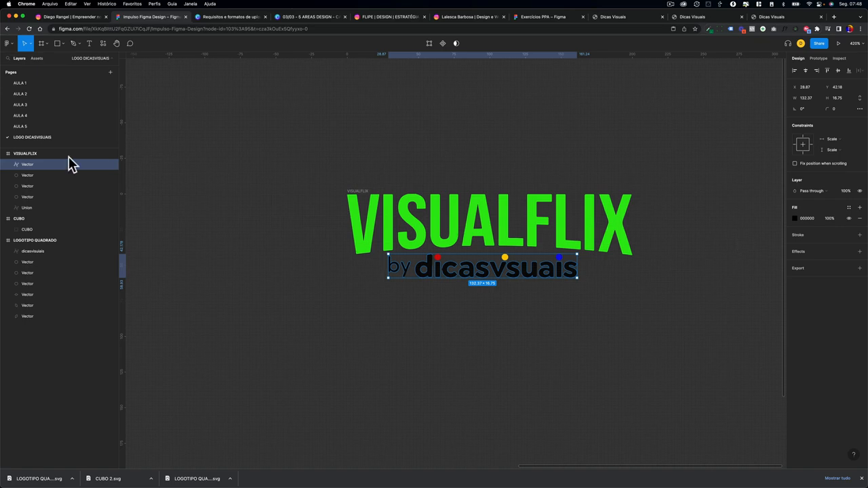
Export the VISUALFLIX frame as SVG to the _TUTORIAIS folder under the name VISUALFLIX-figma.svg
click(37, 152)
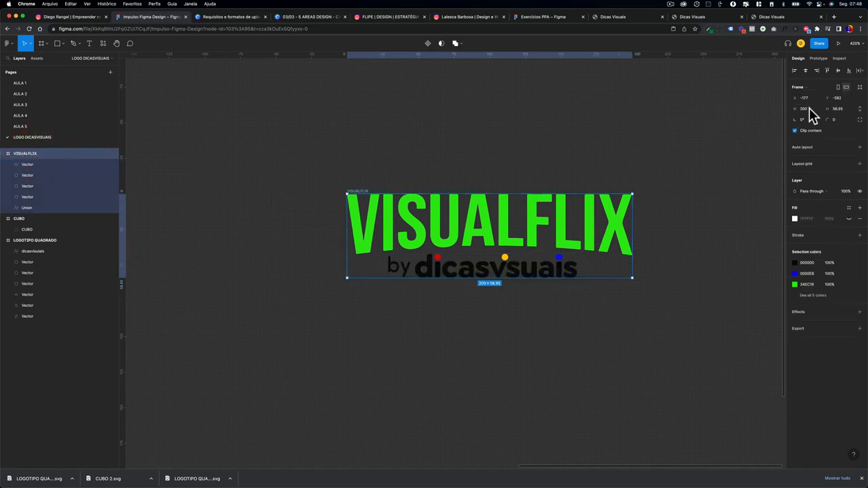
click(859, 328)
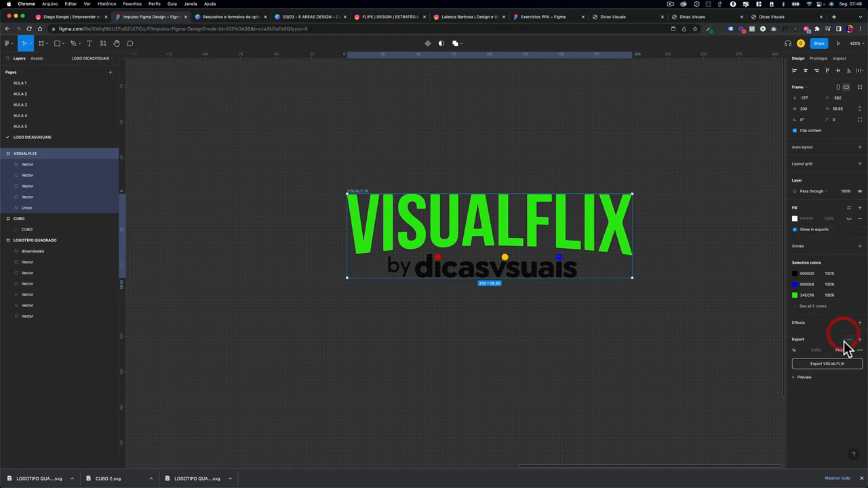
click(844, 365)
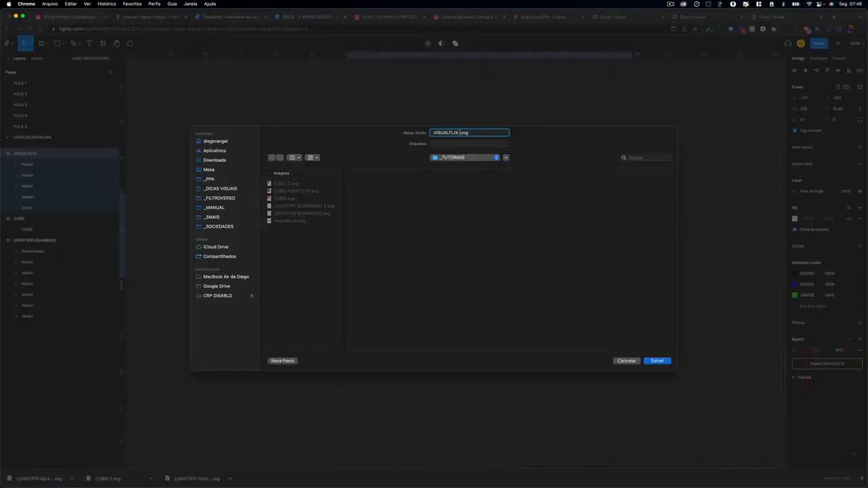
key(Return)
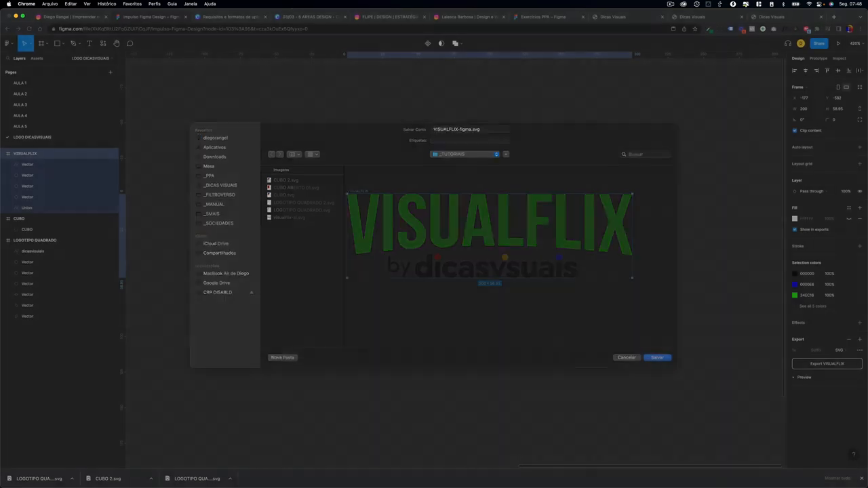
Switch to the Canva design, upload VISUALFLIX-figma.svg, and place the green logo below the dicasvisuais logos
click(323, 19)
click(306, 167)
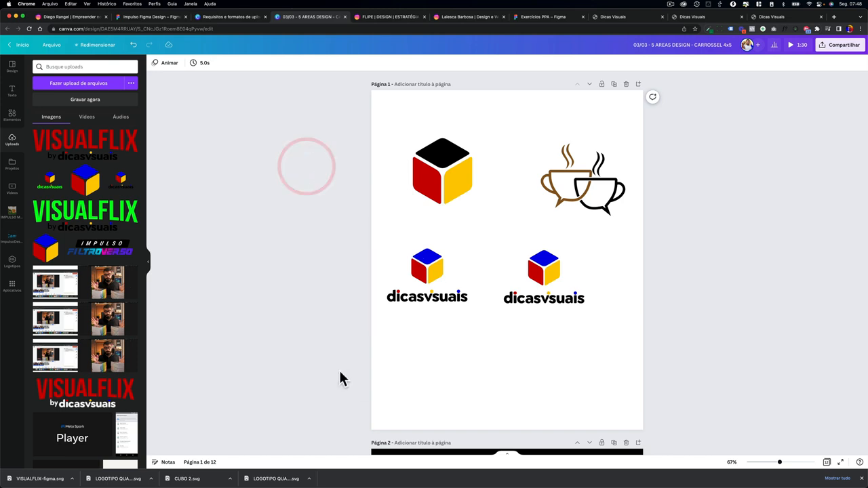
drag(44, 478, 86, 284)
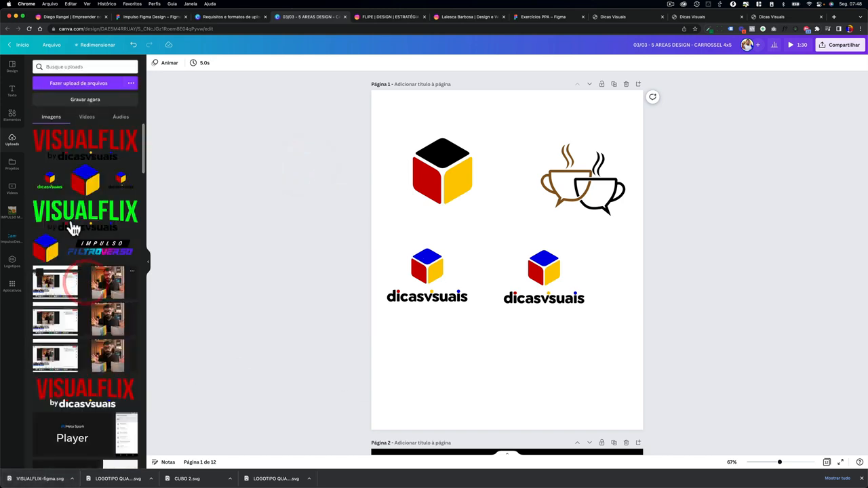
click(66, 149)
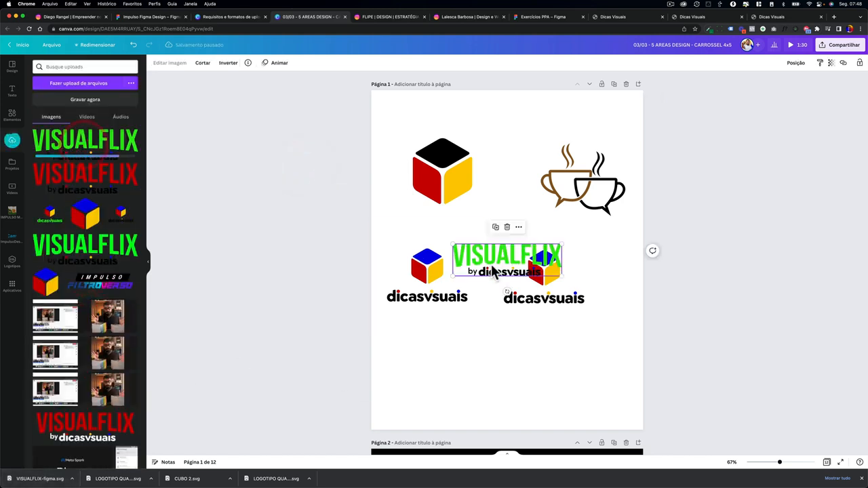
drag(494, 270, 491, 377)
Change the green color of the placed VISUALFLIX logo on page 1 to black and shift the logo slightly
click(166, 63)
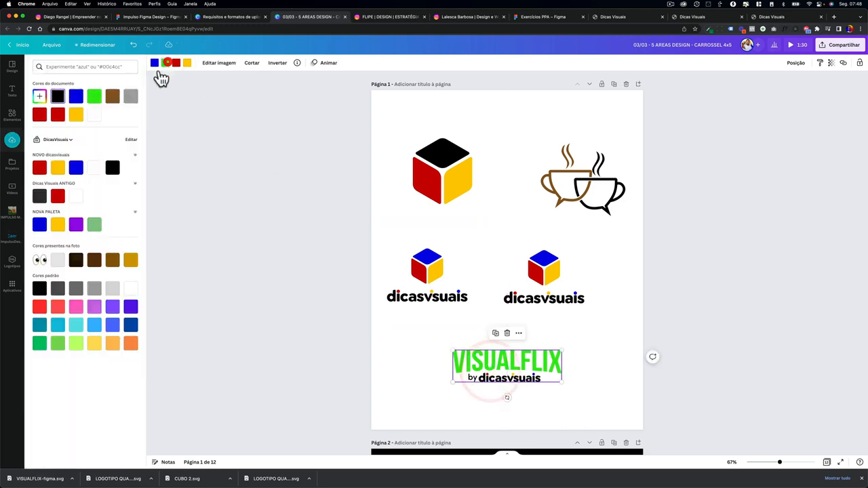
click(58, 97)
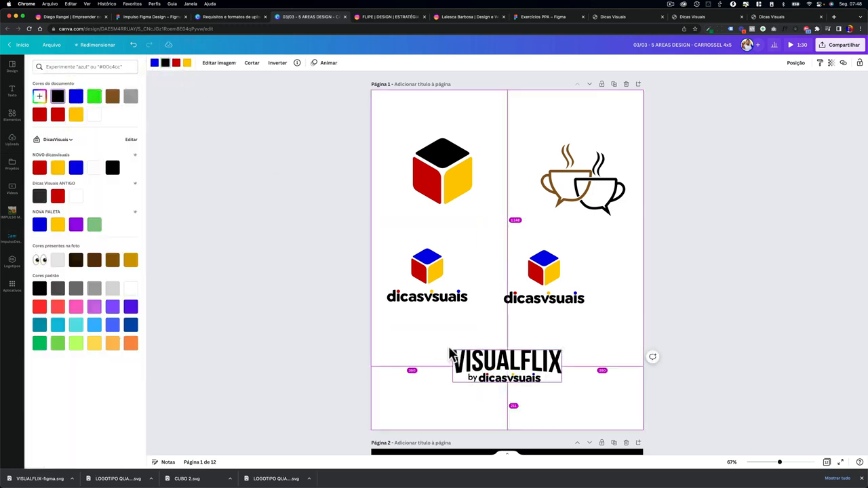
mouse_move(450, 350)
mouse_down()
mouse_move(384, 312)
mouse_move(397, 283)
mouse_up()
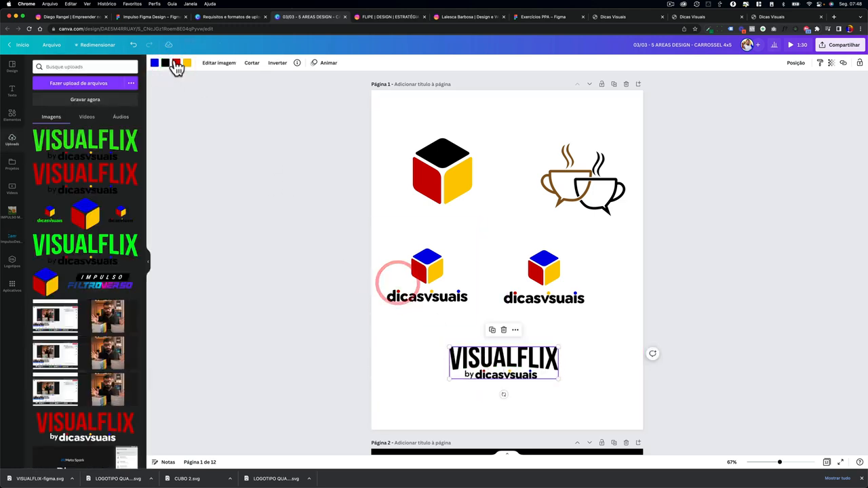
Change the VISUALFLIX lettering's color to dark red and enlarge the logo across most of page 1
click(166, 62)
click(131, 96)
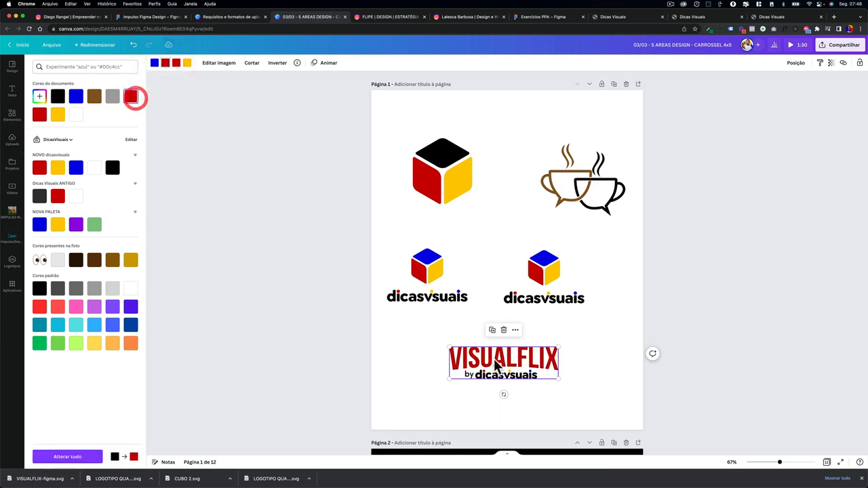
drag(450, 347, 393, 316)
click(369, 343)
Replace the dicasvisuais logo on the black page 2 with a copy of the red VISUALFLIX logo, placed near the middle
scroll(373, 349, down, 8)
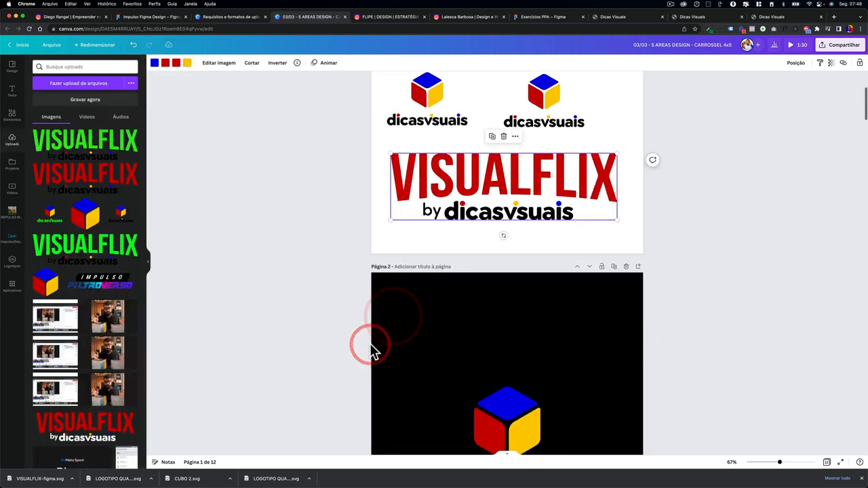
click(449, 308)
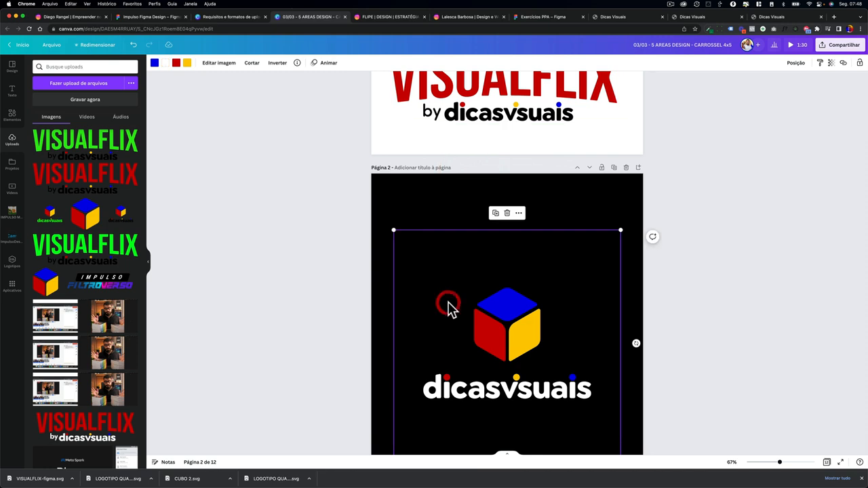
key(Delete)
key(super+v)
drag(485, 413, 489, 294)
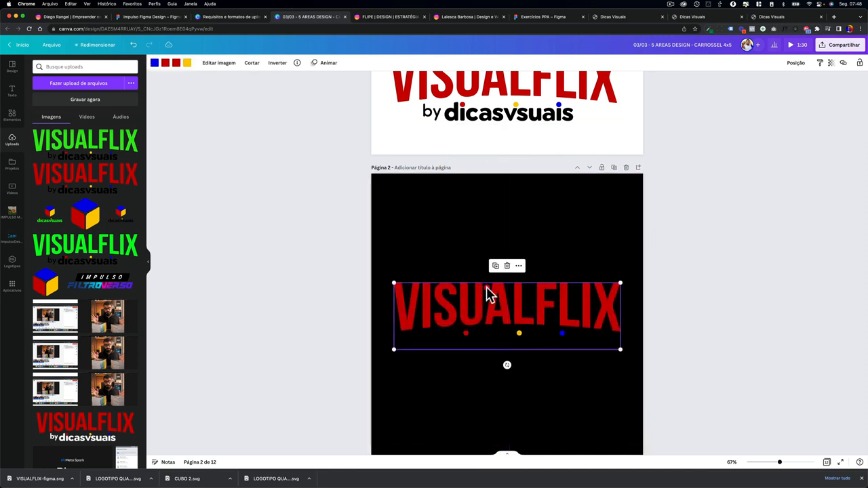
scroll(486, 302, down, 3)
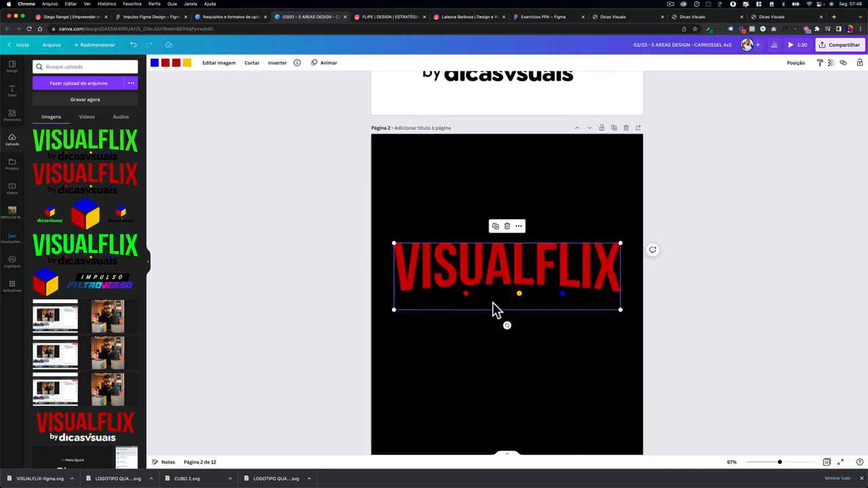
Change the VISUALFLIX lettering of the logo copy on page 2 to white
click(166, 64)
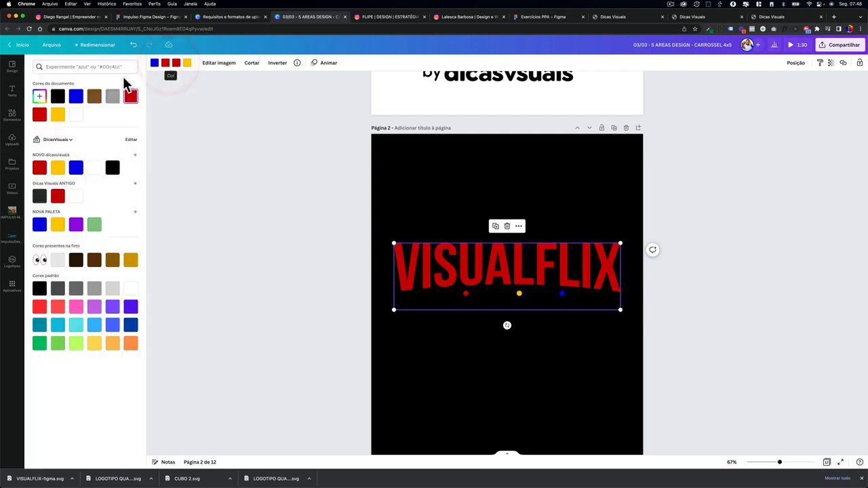
click(59, 98)
click(76, 114)
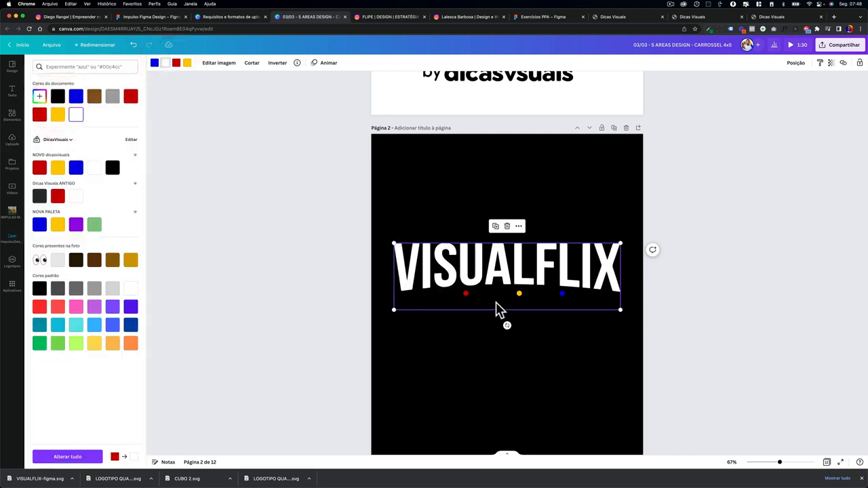
Switch to the Figma file and fill the black "by dicasvisuais" vector in the VISUALFLIX frame with magenta
scroll(496, 303, up, 4)
key(super+Tab)
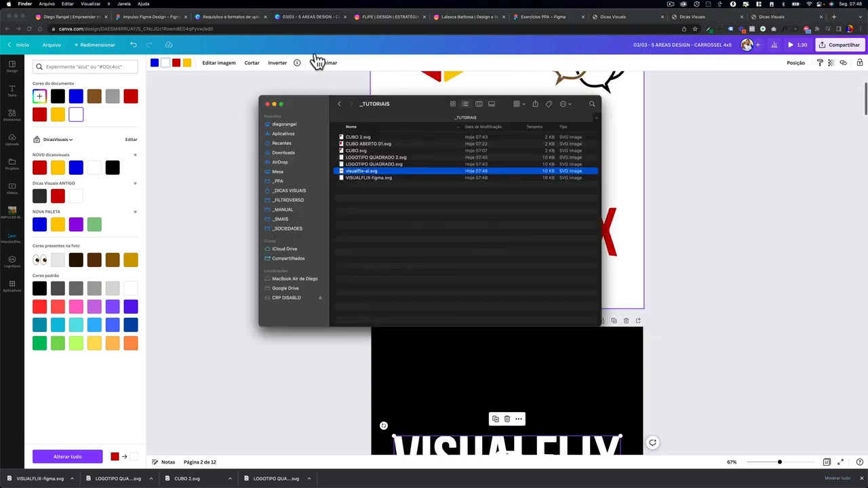
click(242, 75)
click(170, 17)
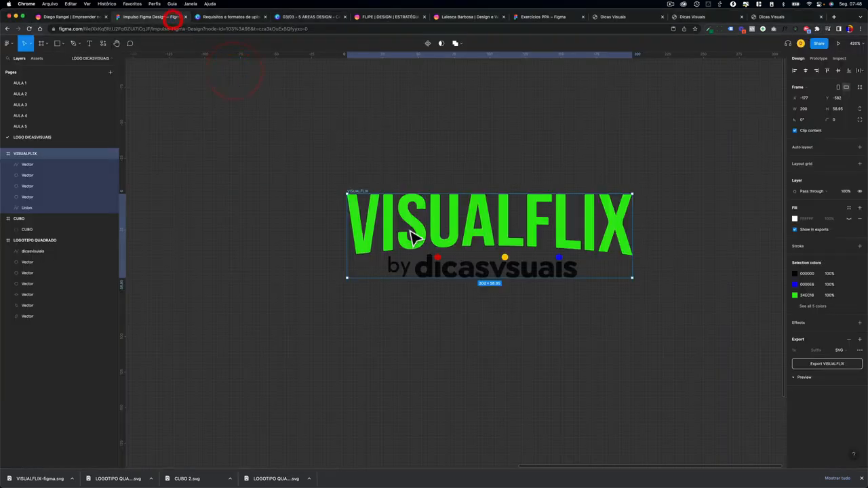
double_click(434, 275)
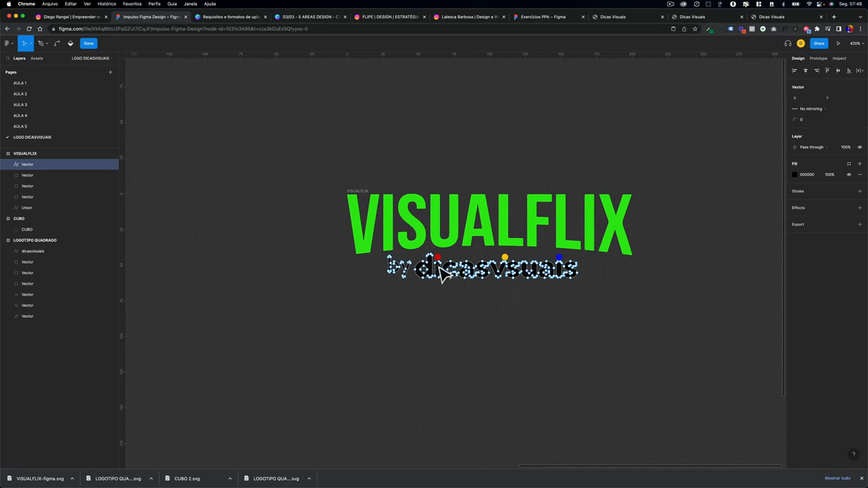
click(529, 308)
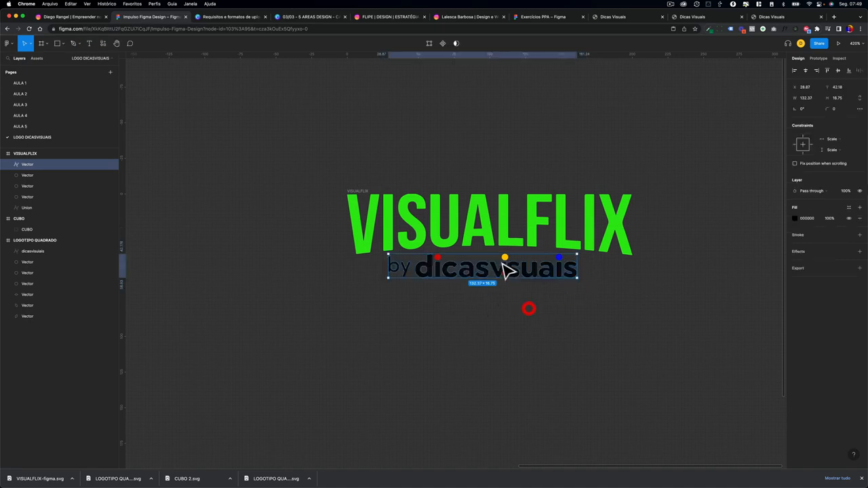
click(504, 276)
click(795, 218)
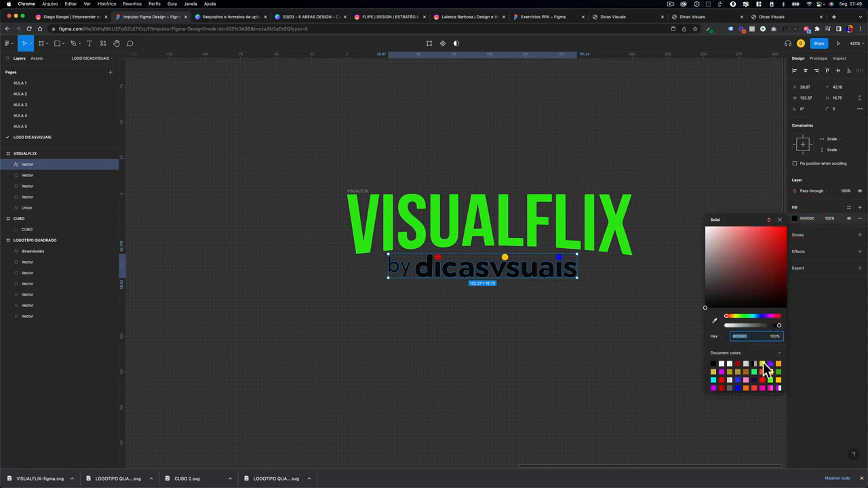
click(763, 387)
click(621, 355)
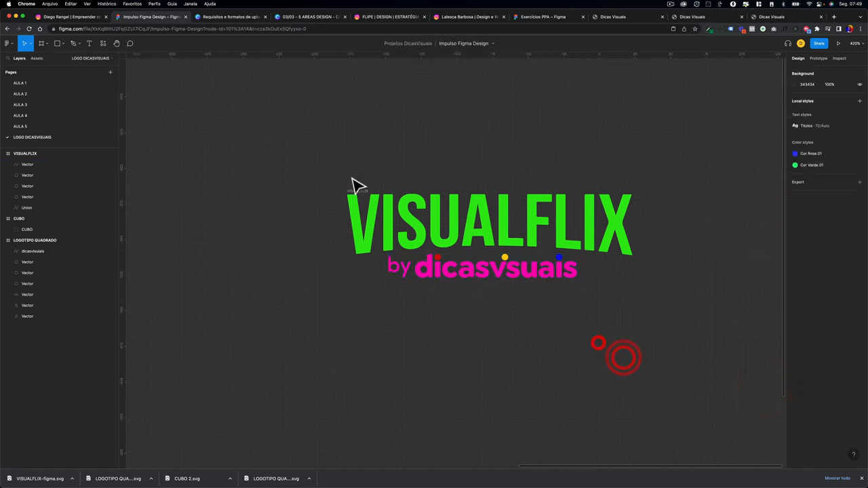
Export the VISUALFLIX frame with the magenta lettering as a new SVG in the _TUTORIAIS folder
click(356, 192)
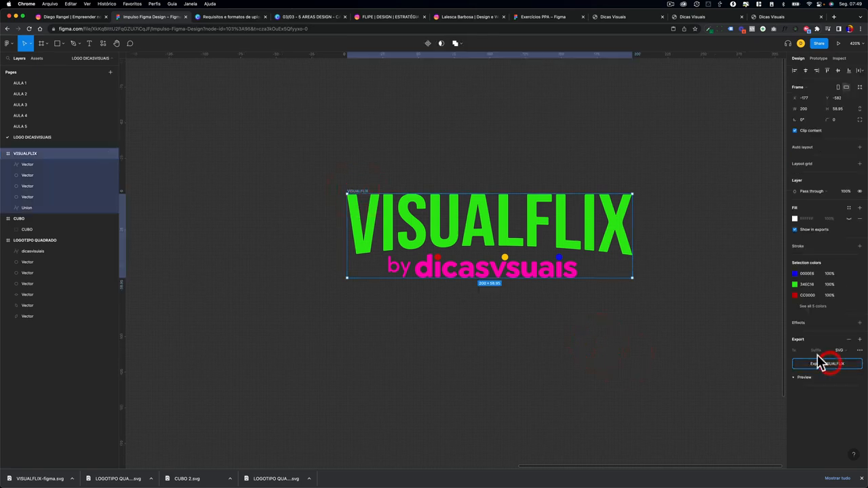
click(818, 360)
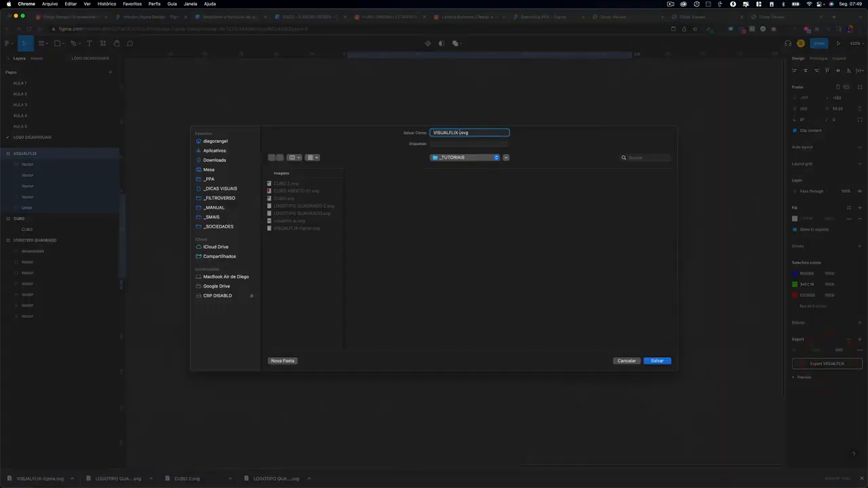
key(Return)
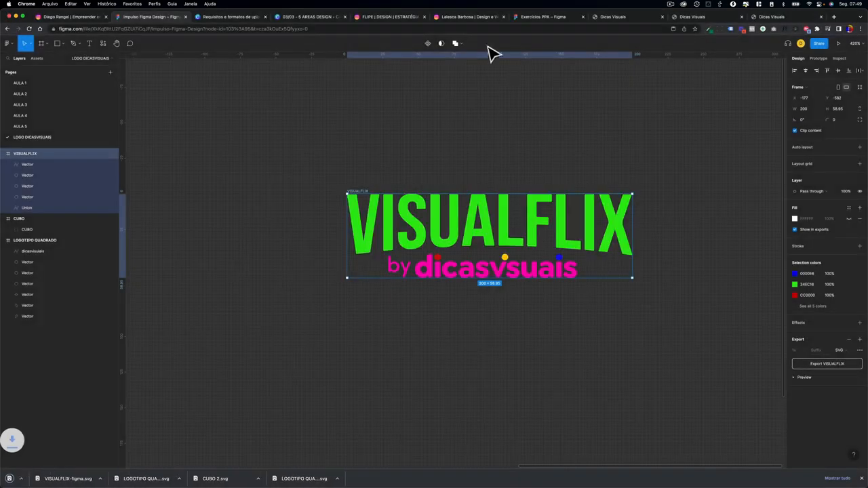
Switch to the Canva design, upload the new SVG, and replace the red VISUALFLIX logo on page 1 with it
click(310, 18)
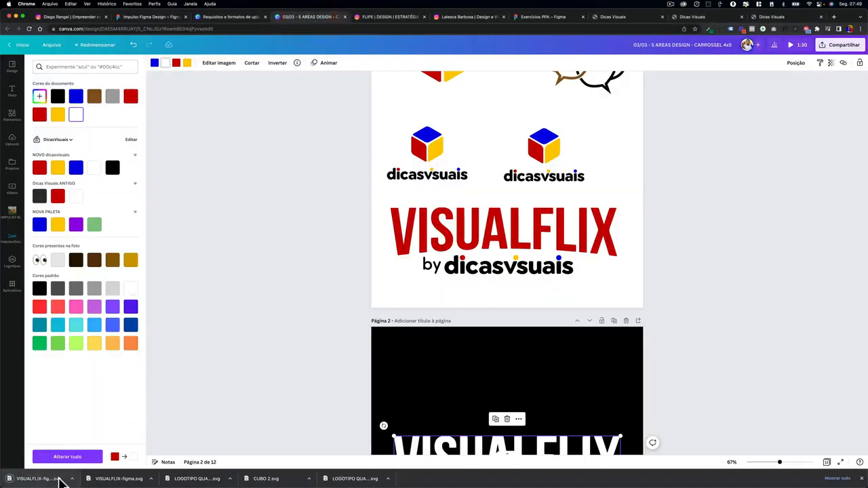
drag(39, 479, 92, 270)
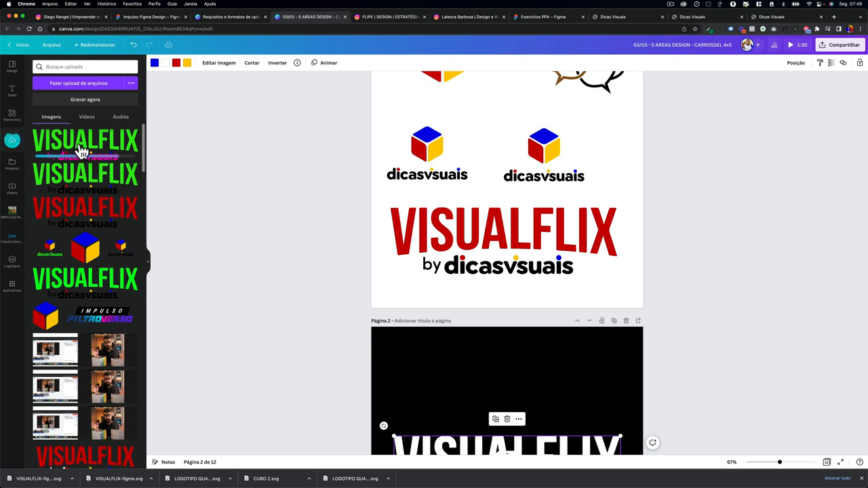
click(413, 234)
key(Delete)
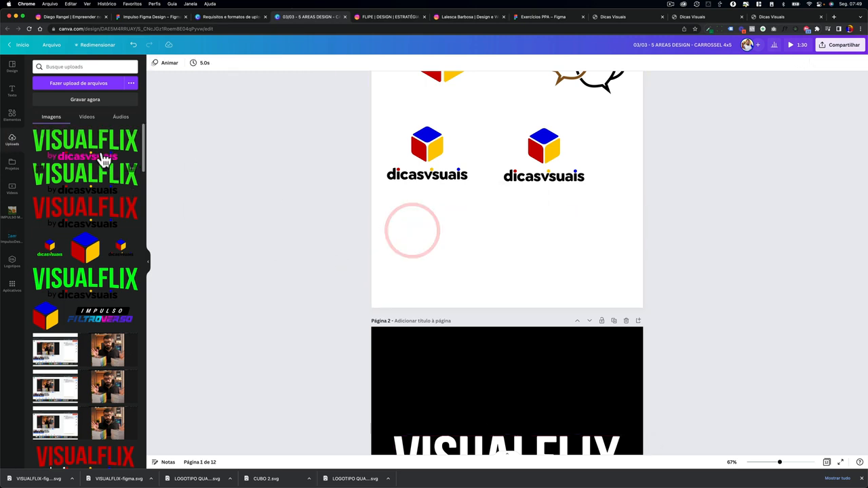
click(105, 159)
drag(508, 149, 475, 242)
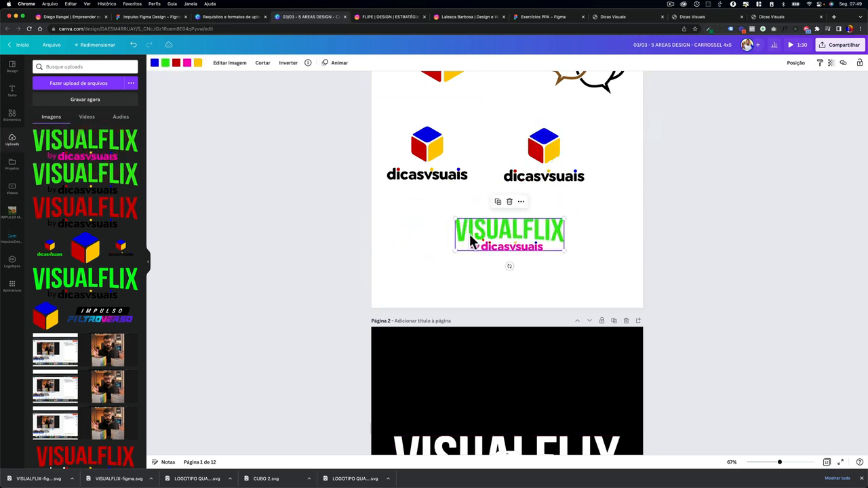
Change the new logo's magenta color to black and enlarge the logo to nearly the full page width
click(188, 62)
click(58, 97)
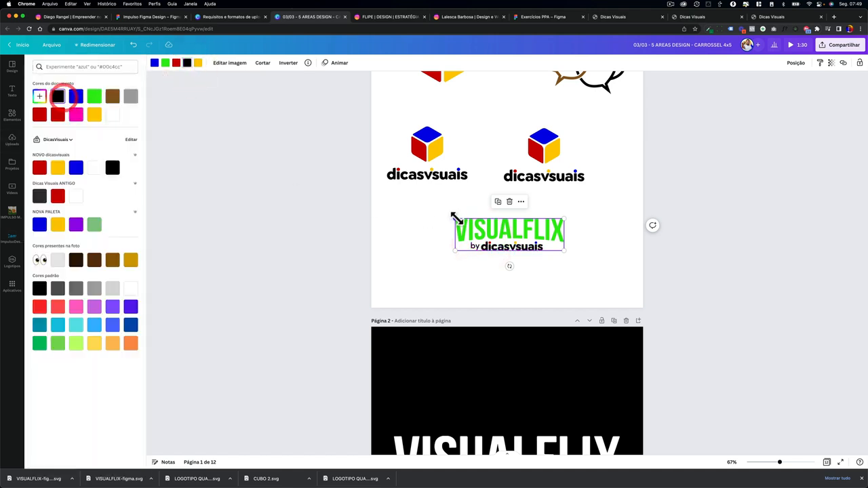
drag(456, 217, 378, 196)
Try brown for the green VISUALFLIX lettering, settle on red, and move the logo slightly down and shrink it
click(165, 62)
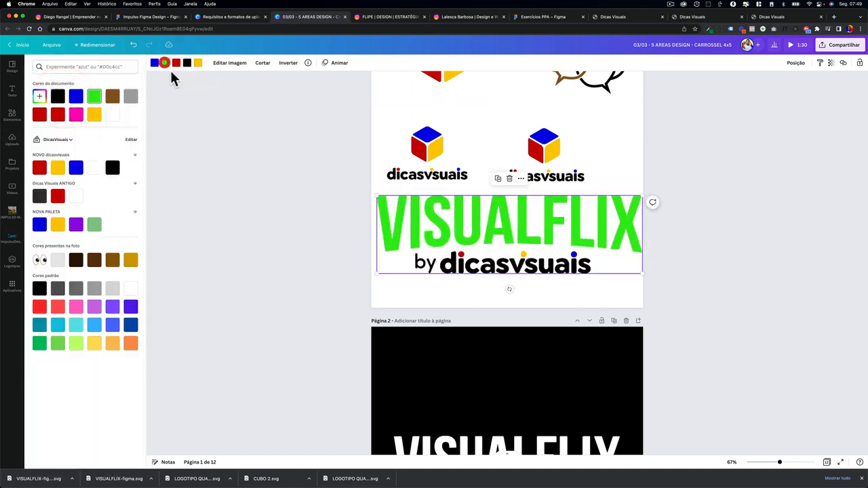
click(113, 97)
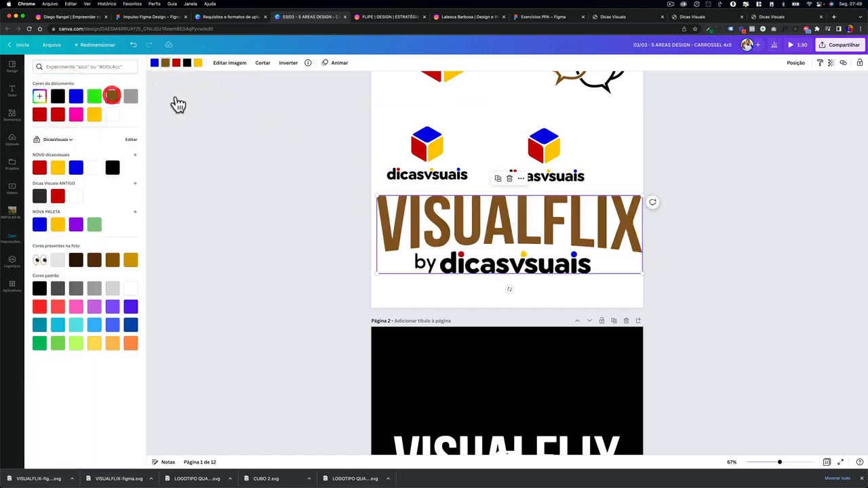
click(58, 115)
drag(447, 265, 449, 278)
drag(378, 207, 414, 219)
Replace the white VISUALFLIX logo on page 2 with a copy of the recolored page 1 logo, centered horizontally
scroll(416, 219, down, 4)
click(453, 257)
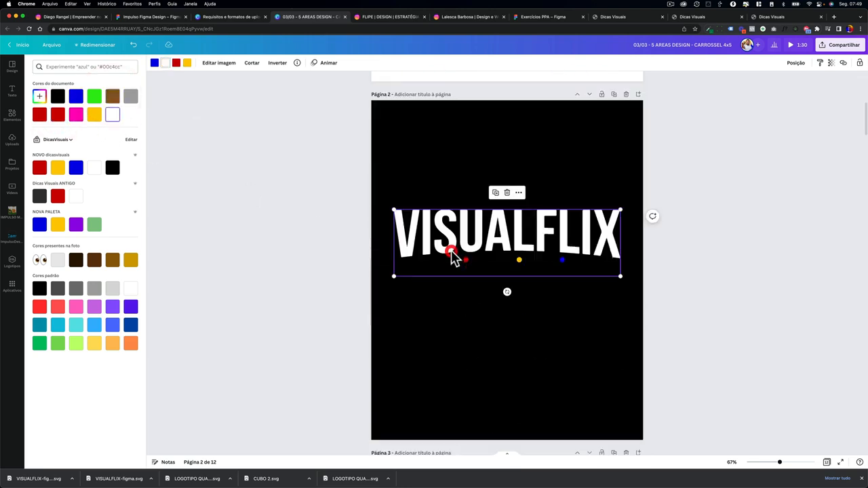
key(Delete)
key(super+v)
drag(467, 356, 463, 225)
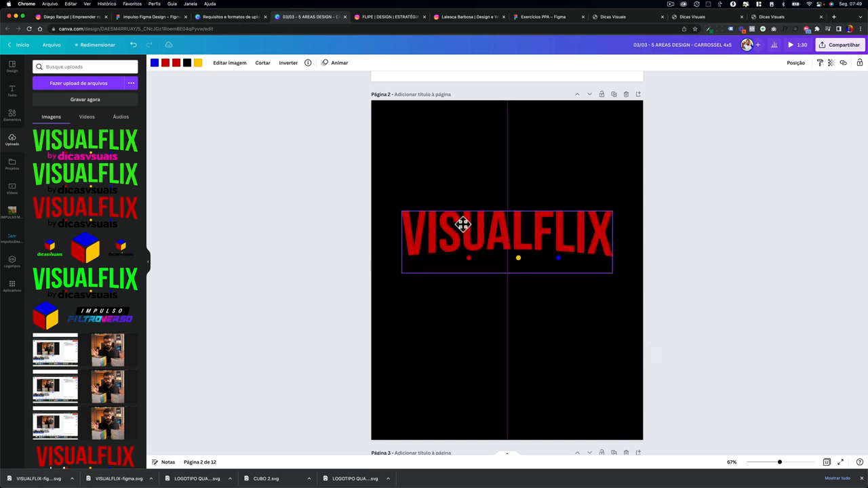
Change both the black "by dicasvisuais" color and the red VISUALFLIX color of the page 2 logo to white
click(187, 63)
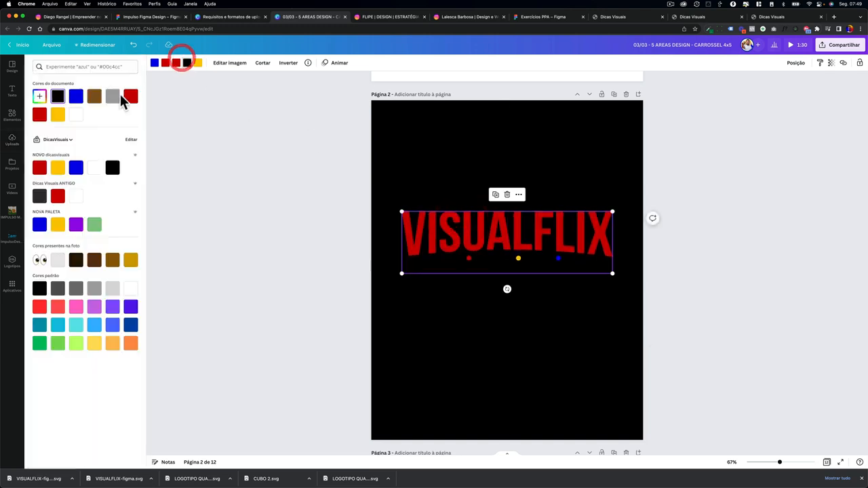
click(76, 115)
click(165, 63)
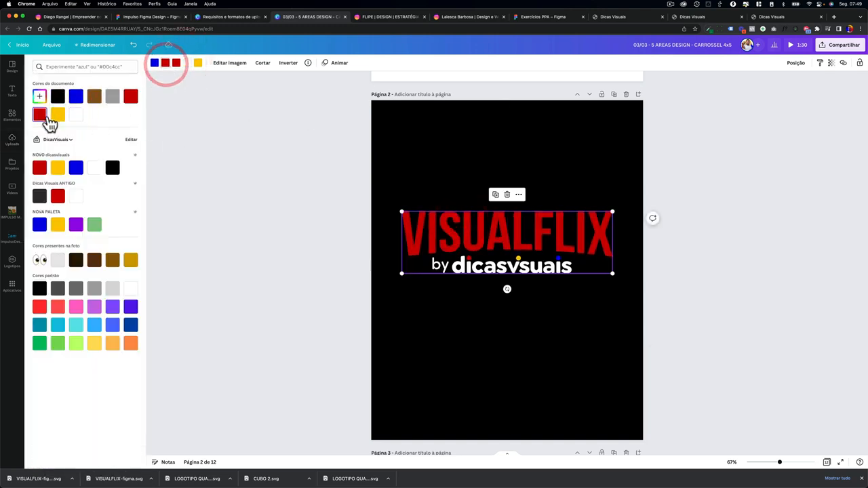
click(74, 117)
Move the white logo to the middle of page 2 and shrink it slightly
drag(475, 254, 475, 281)
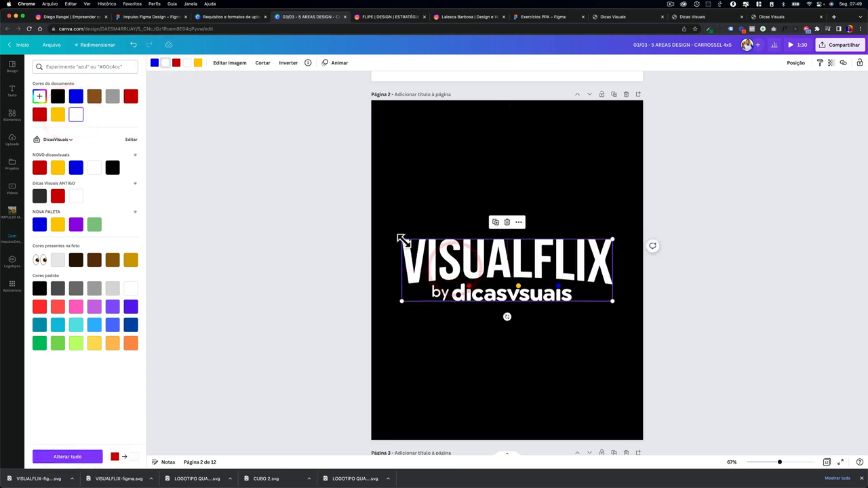
drag(402, 241, 421, 246)
click(355, 225)
click(321, 178)
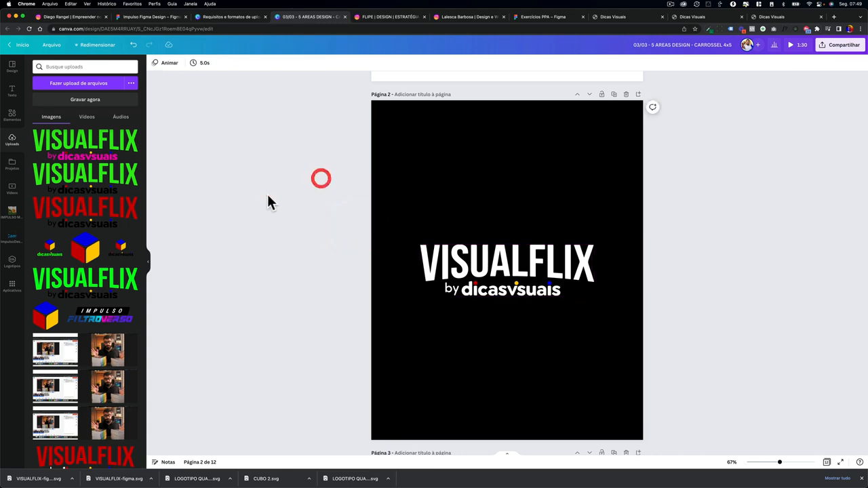
scroll(82, 310, down, 8)
scroll(82, 314, up, 5)
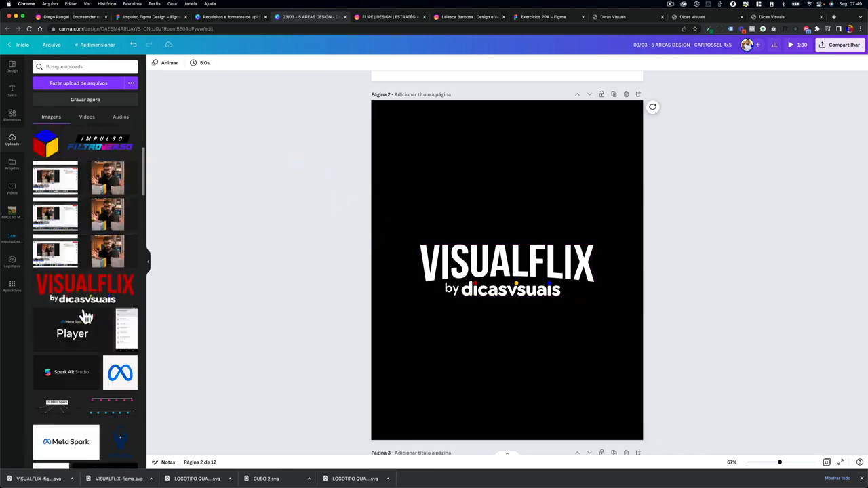
scroll(85, 317, up, 4)
Apply the Sopro element animation to the white VISUALFLIX logo on page 2
click(431, 251)
click(319, 141)
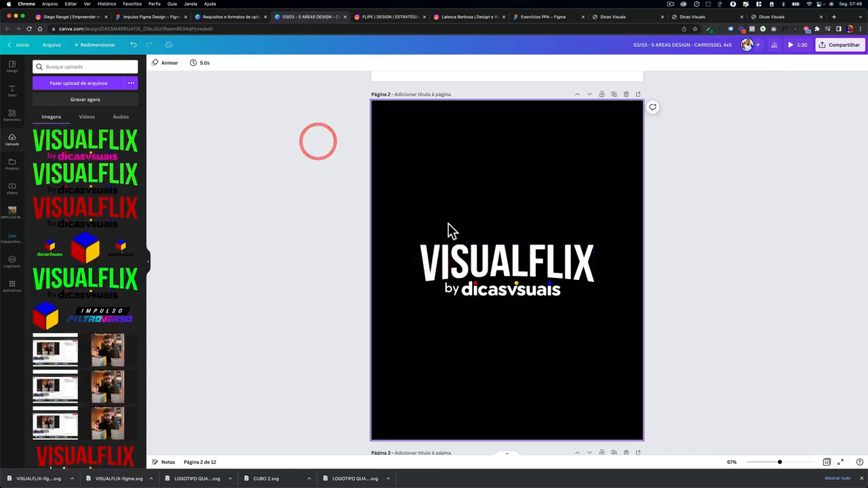
click(449, 232)
click(335, 62)
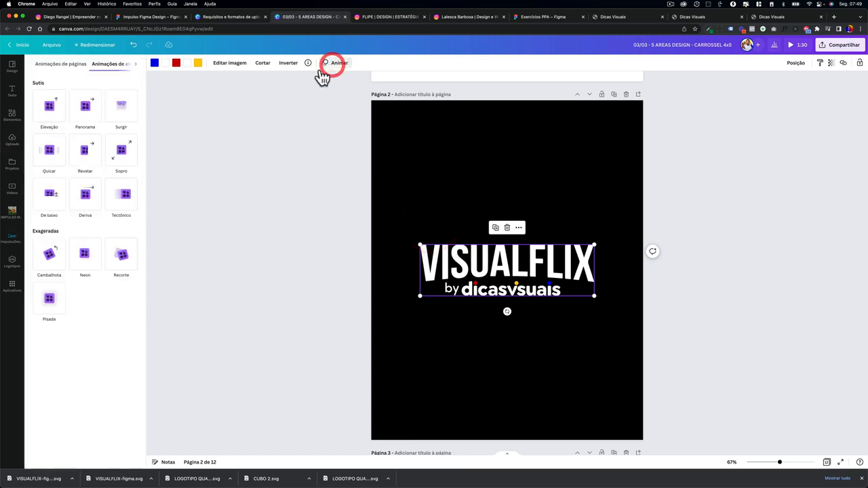
click(129, 157)
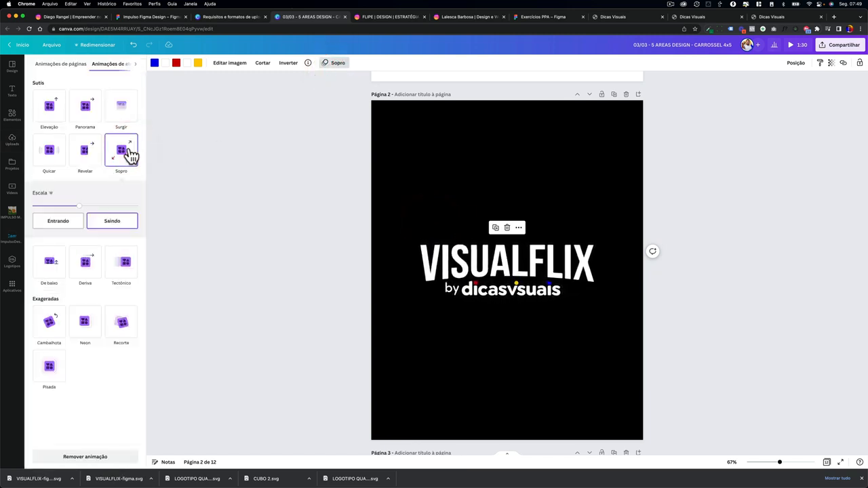
Look over the Dicas Visuais course page, two designers' Instagram profiles and the Moura & Silva brand designs in the Exercícios PPA Figma file
click(598, 18)
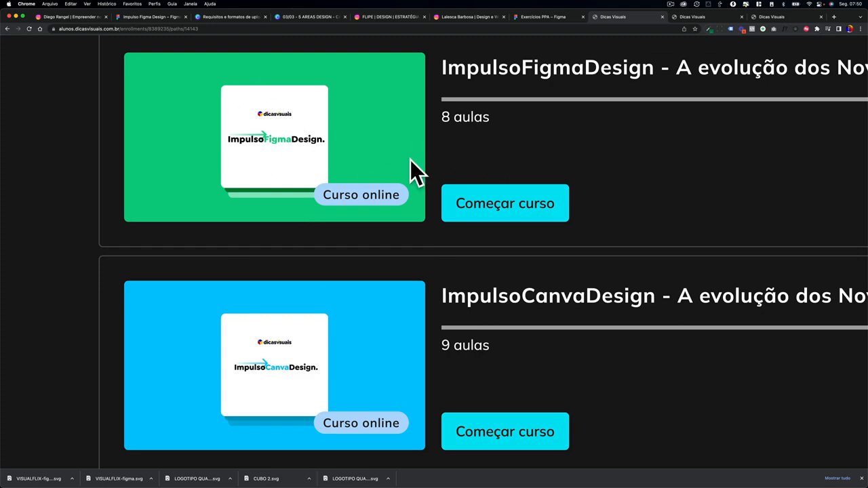
click(464, 20)
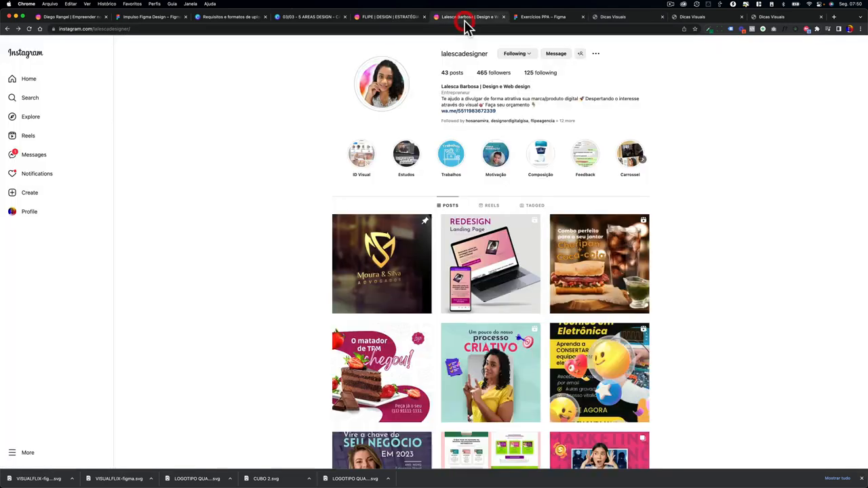
click(388, 20)
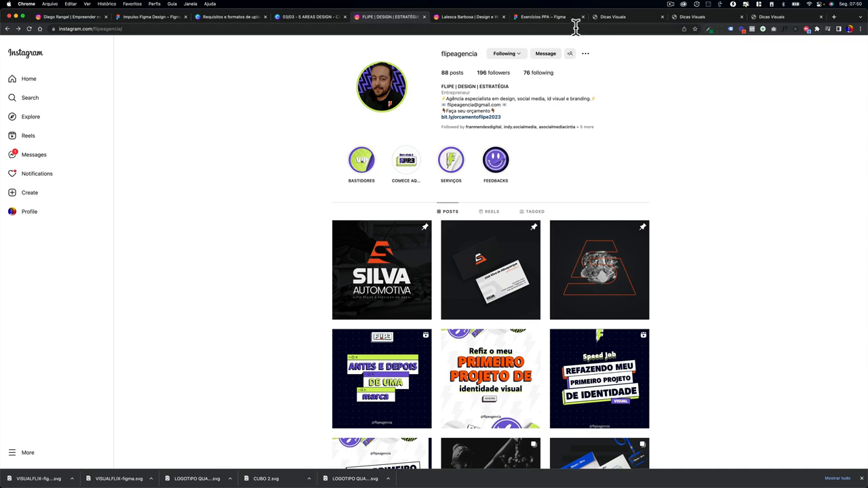
click(550, 17)
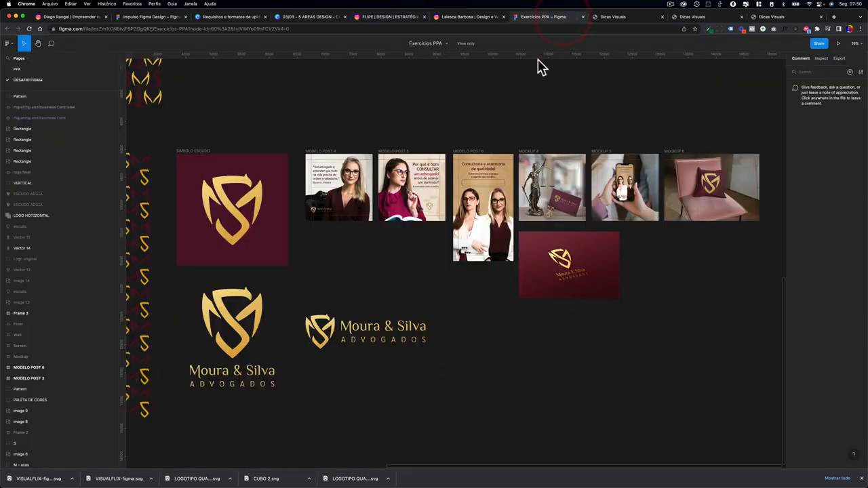
click(604, 17)
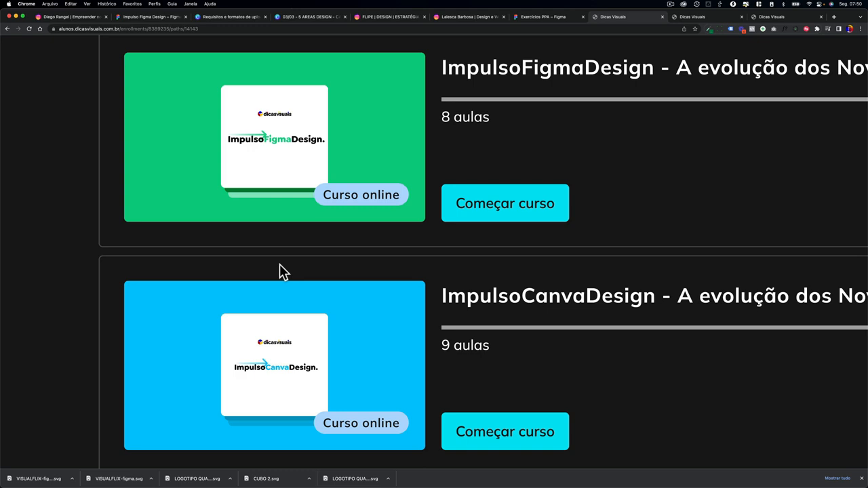
Switch to the dicasvisuais Instagram profile and examine its bio, story highlights and posts
click(76, 16)
scroll(457, 75, up, 5)
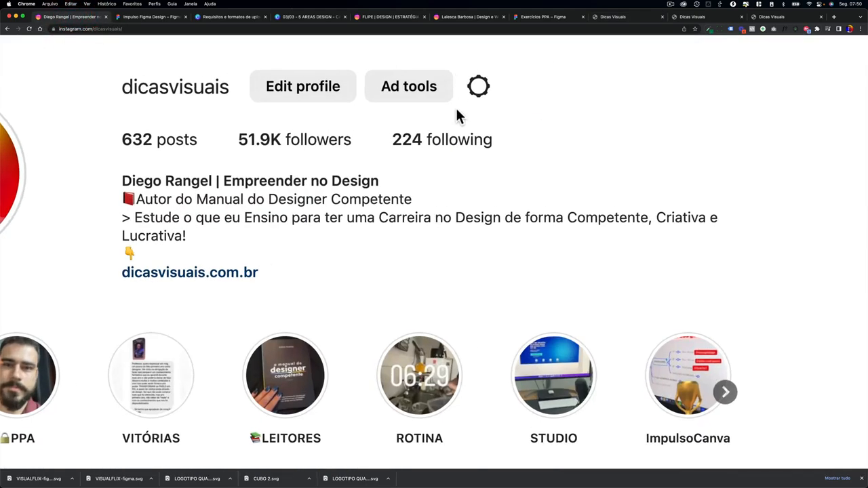
scroll(456, 123, left, 3)
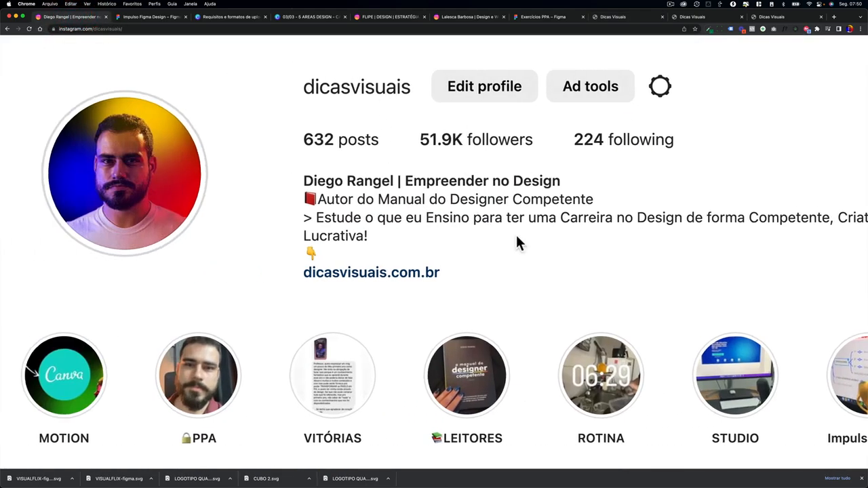
scroll(515, 243, down, 5)
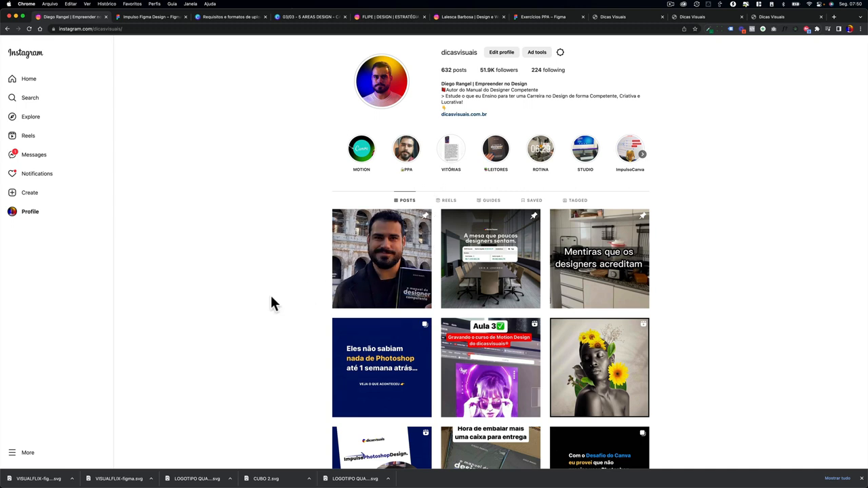